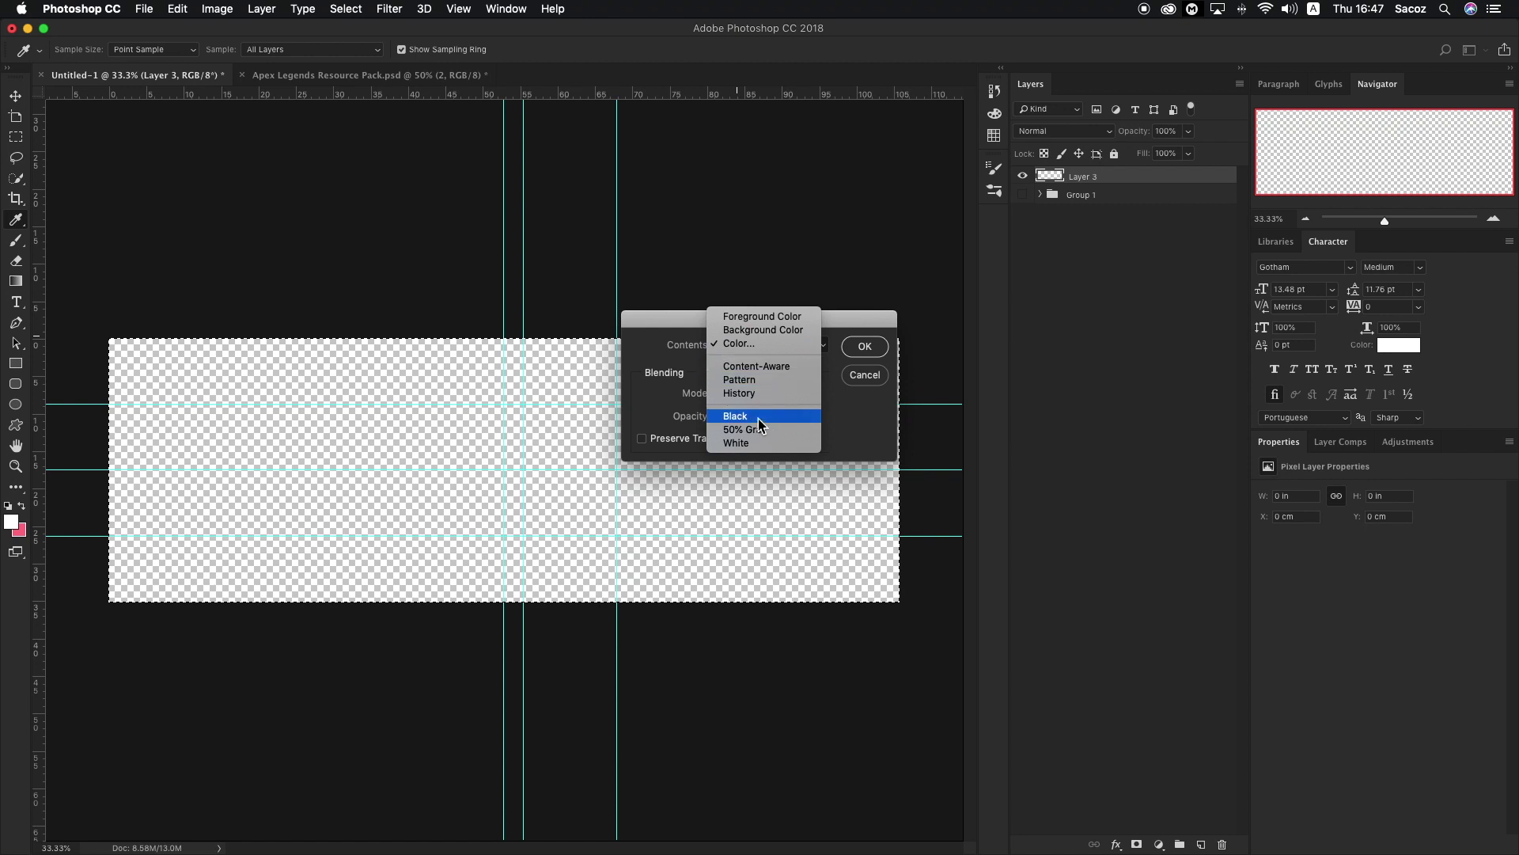
Fill the selected full-canvas area on Layer 3 with white in Normal mode at 100% opacity, and clear the selection.
left_click(758, 442)
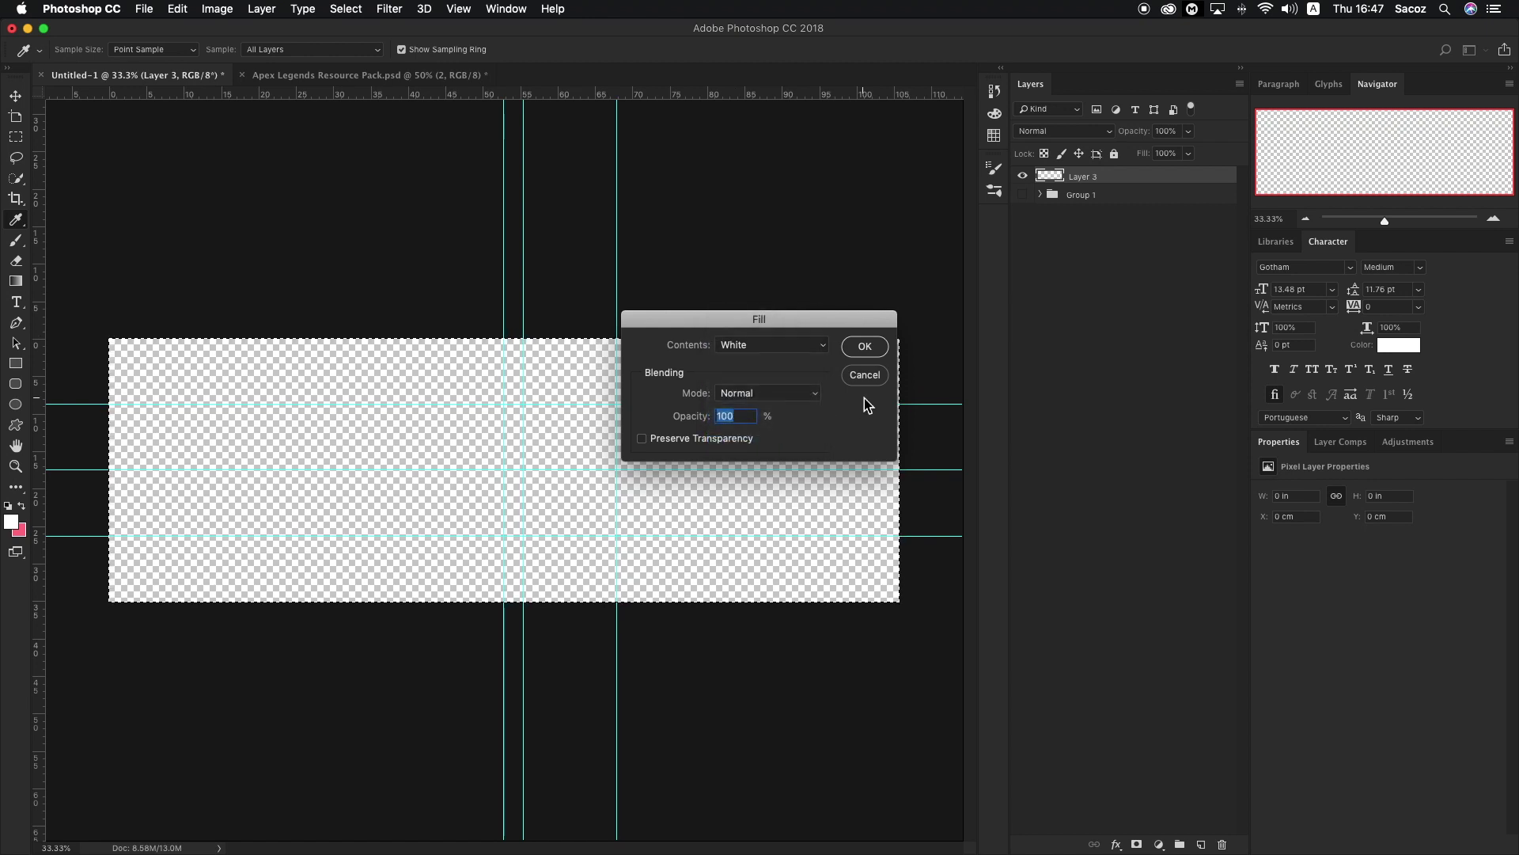
key("Return")
key("super+d")
key("m")
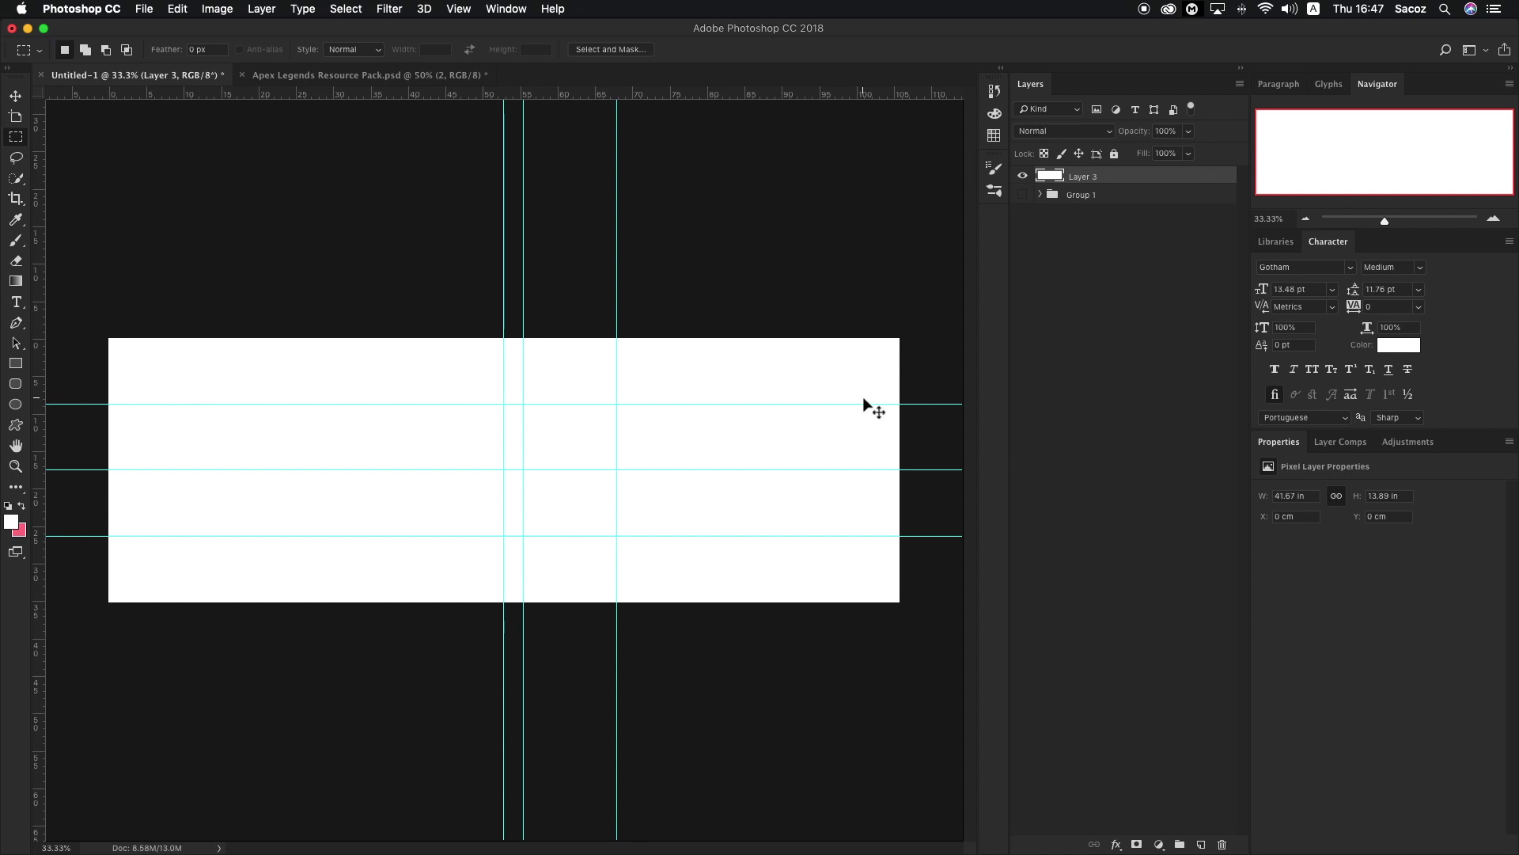
Duplicate Layer 3 and scale the copy down around its centre to about 38.92 × 11.76 in, leaving a border all around.
key("super+j")
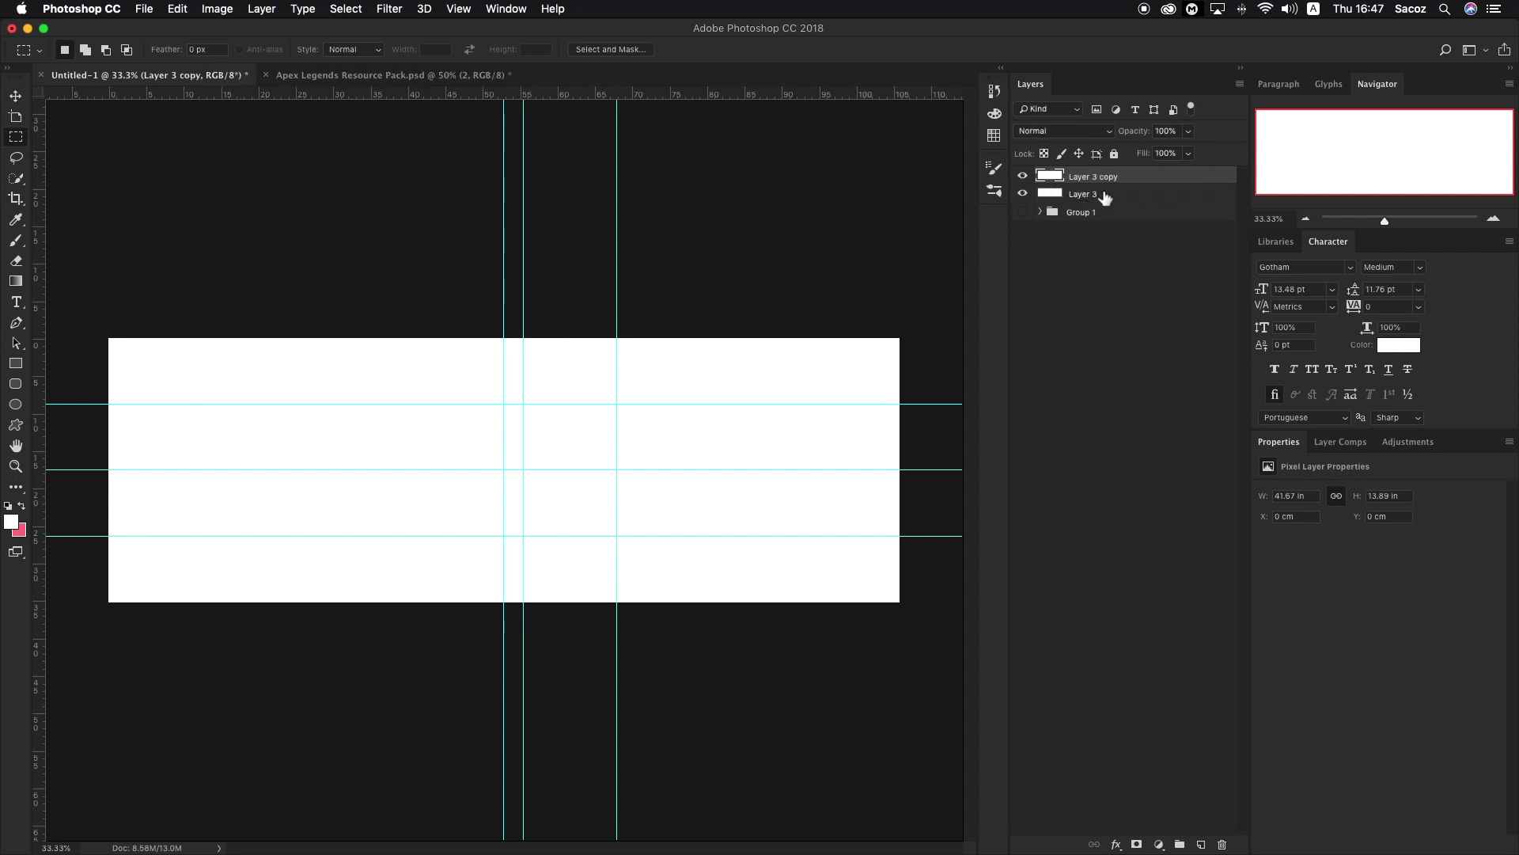
key("super+t")
left_click_drag(899, 338, 860, 356)
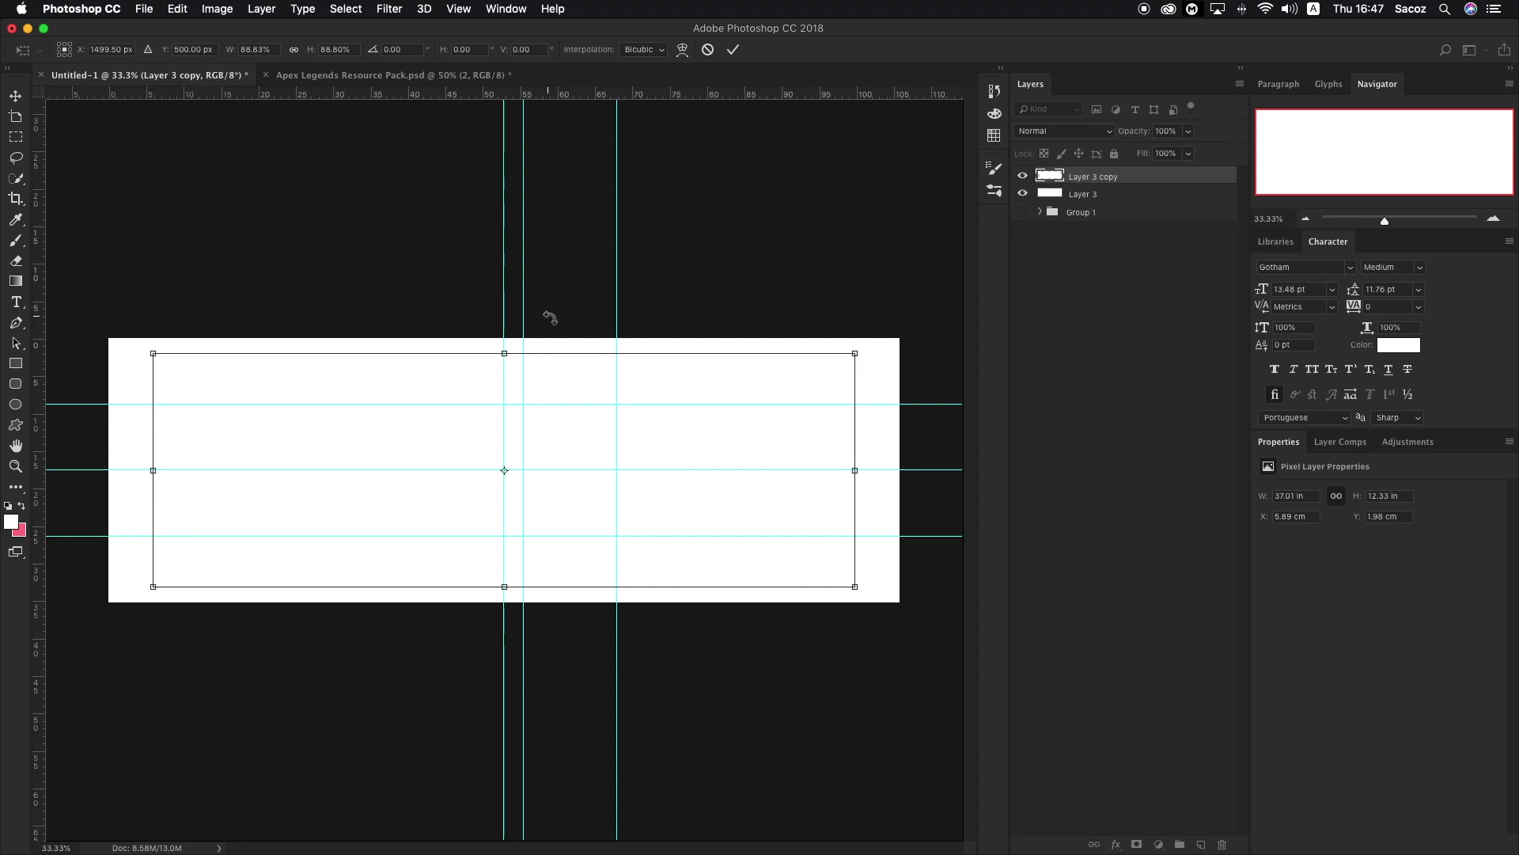
left_click_drag(858, 352, 875, 347)
left_click_drag(505, 347, 507, 360)
left_click_drag(504, 593, 507, 582)
key("Return")
key("m")
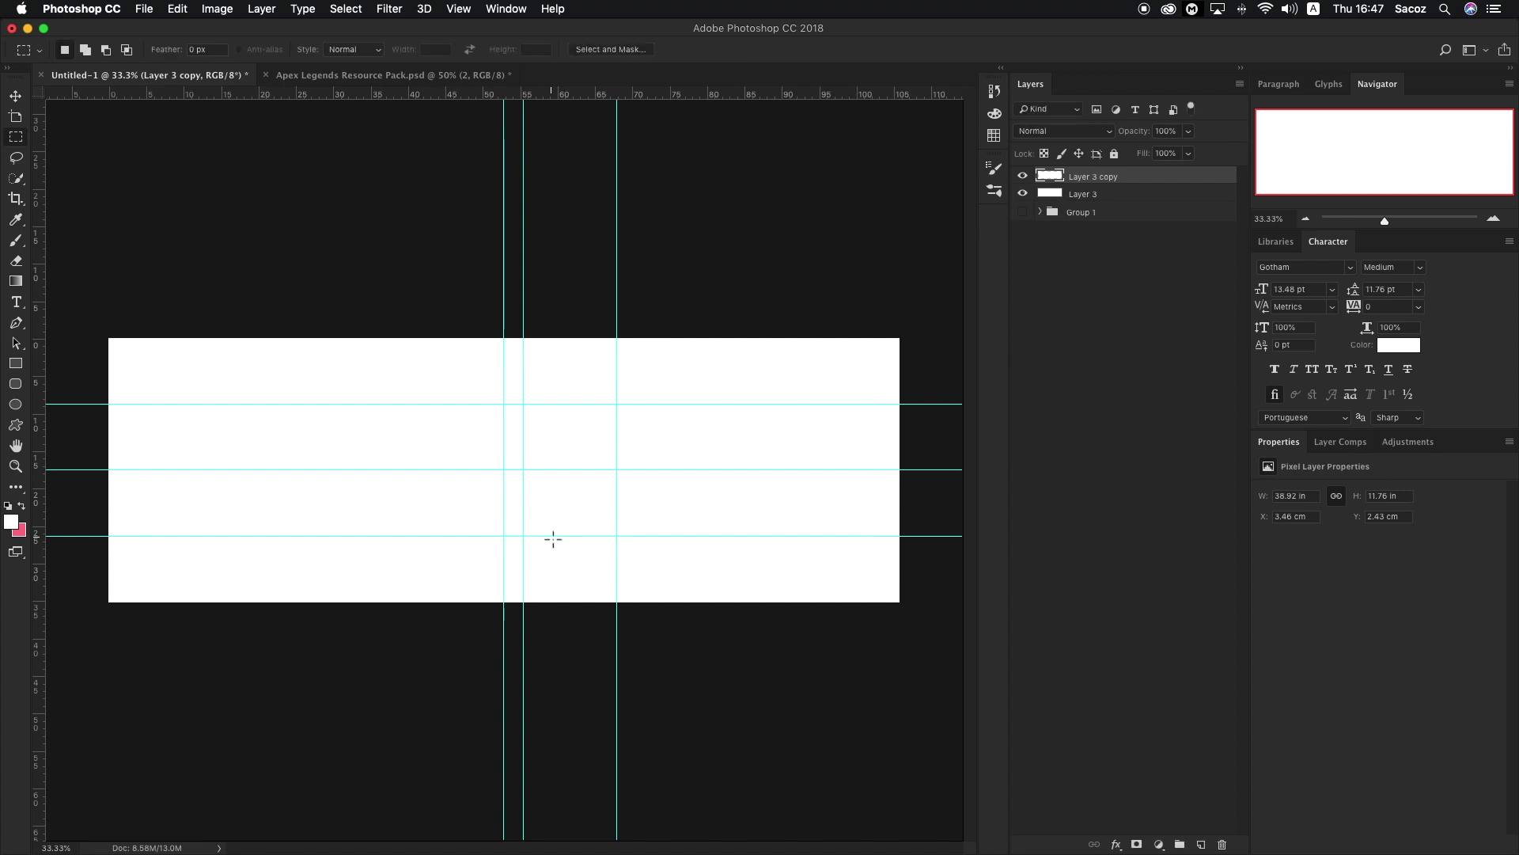
Apply a linear Gradient Overlay to Layer 3 from #a3384c to #e76b74, at a -40° angle and 123% scale.
left_click(1152, 195)
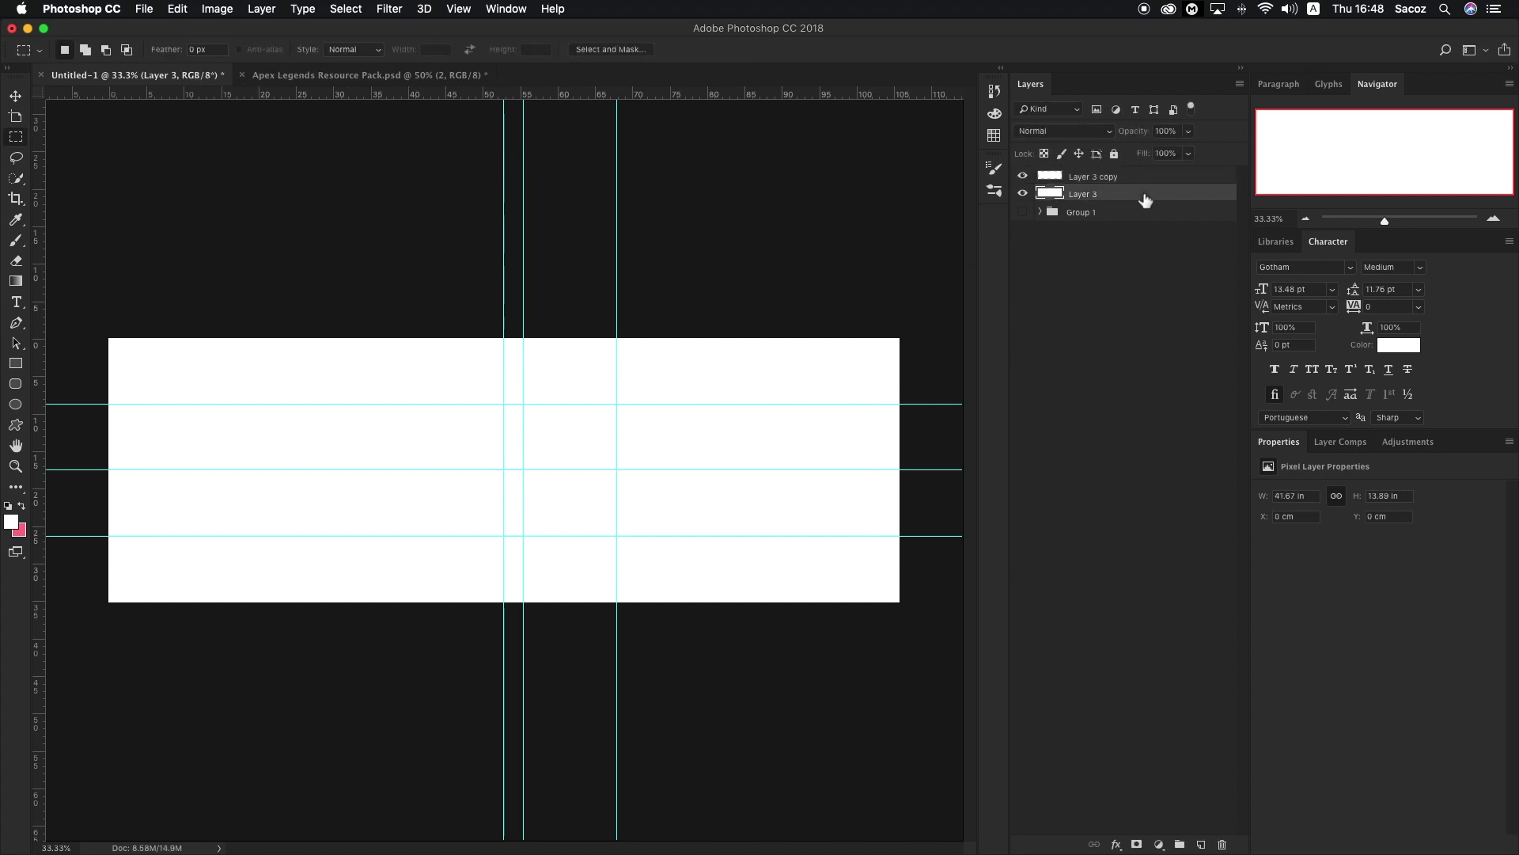
left_click(896, 180)
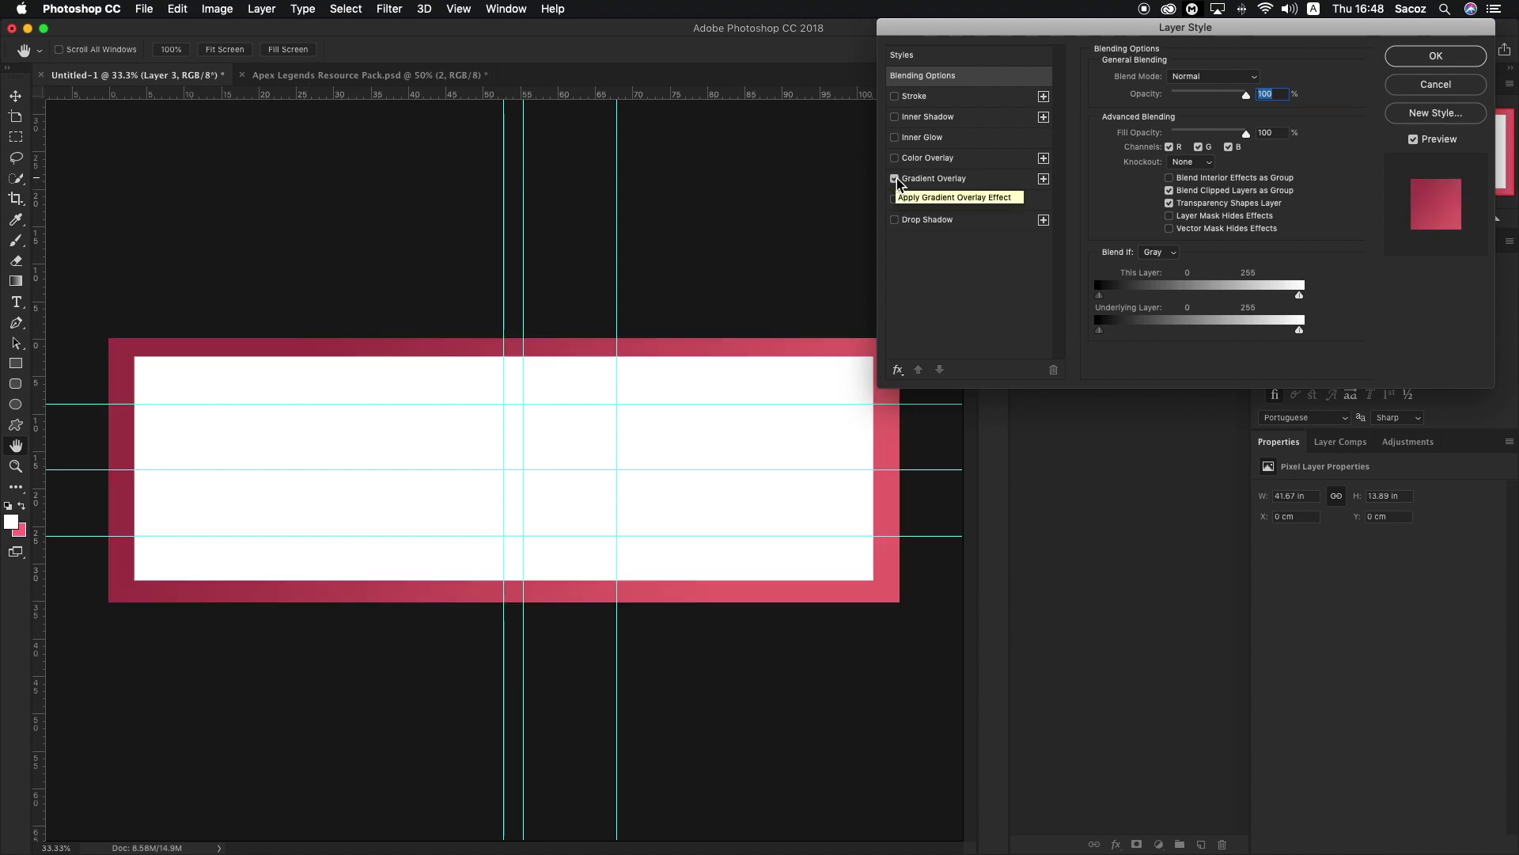
left_click(1016, 180)
left_click(1199, 117)
double_click(898, 290)
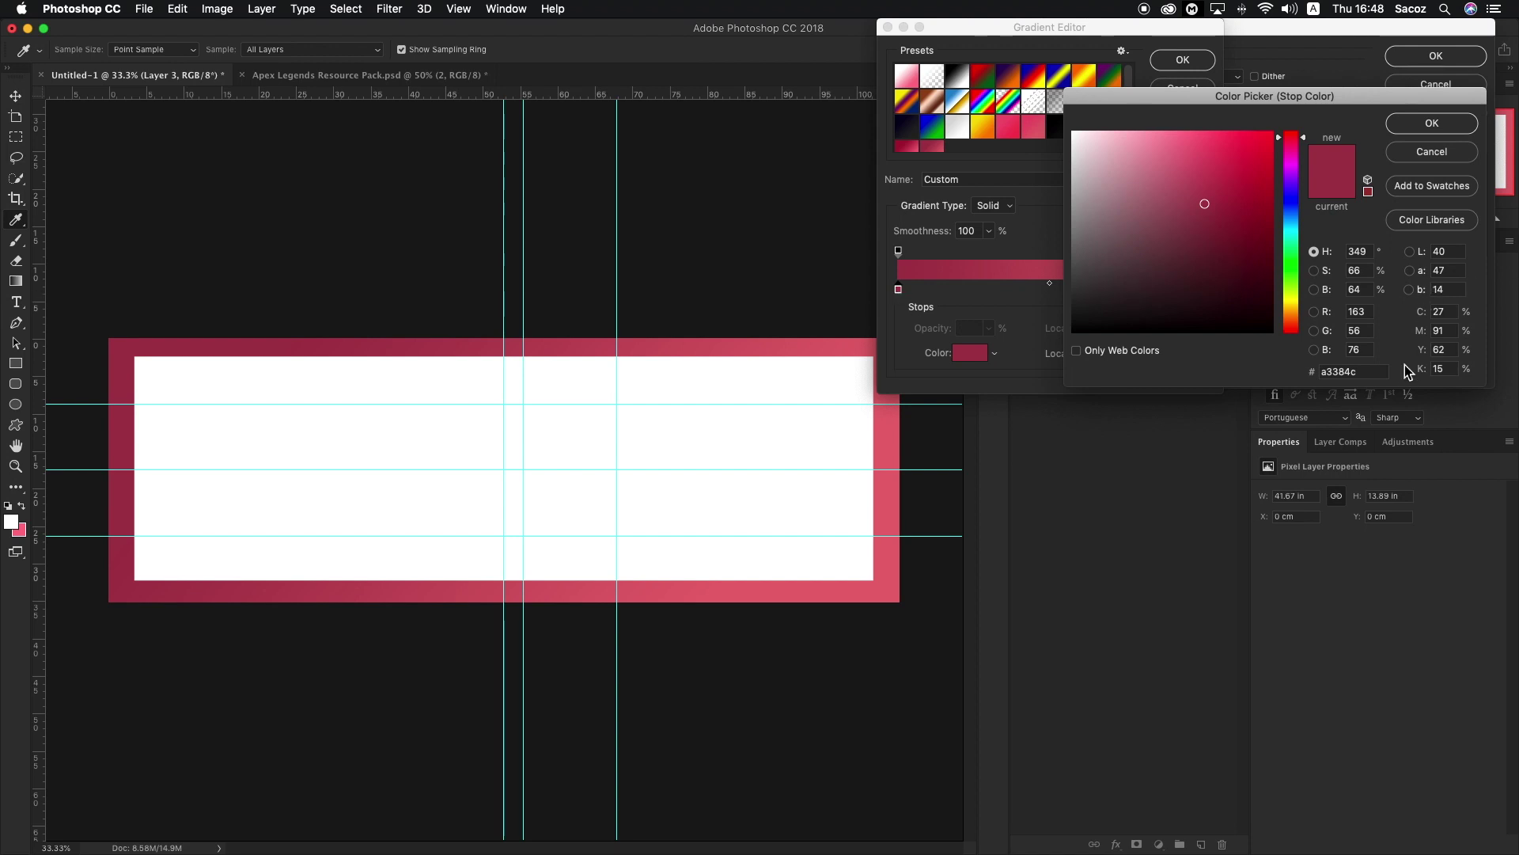
left_click(1431, 124)
double_click(1201, 290)
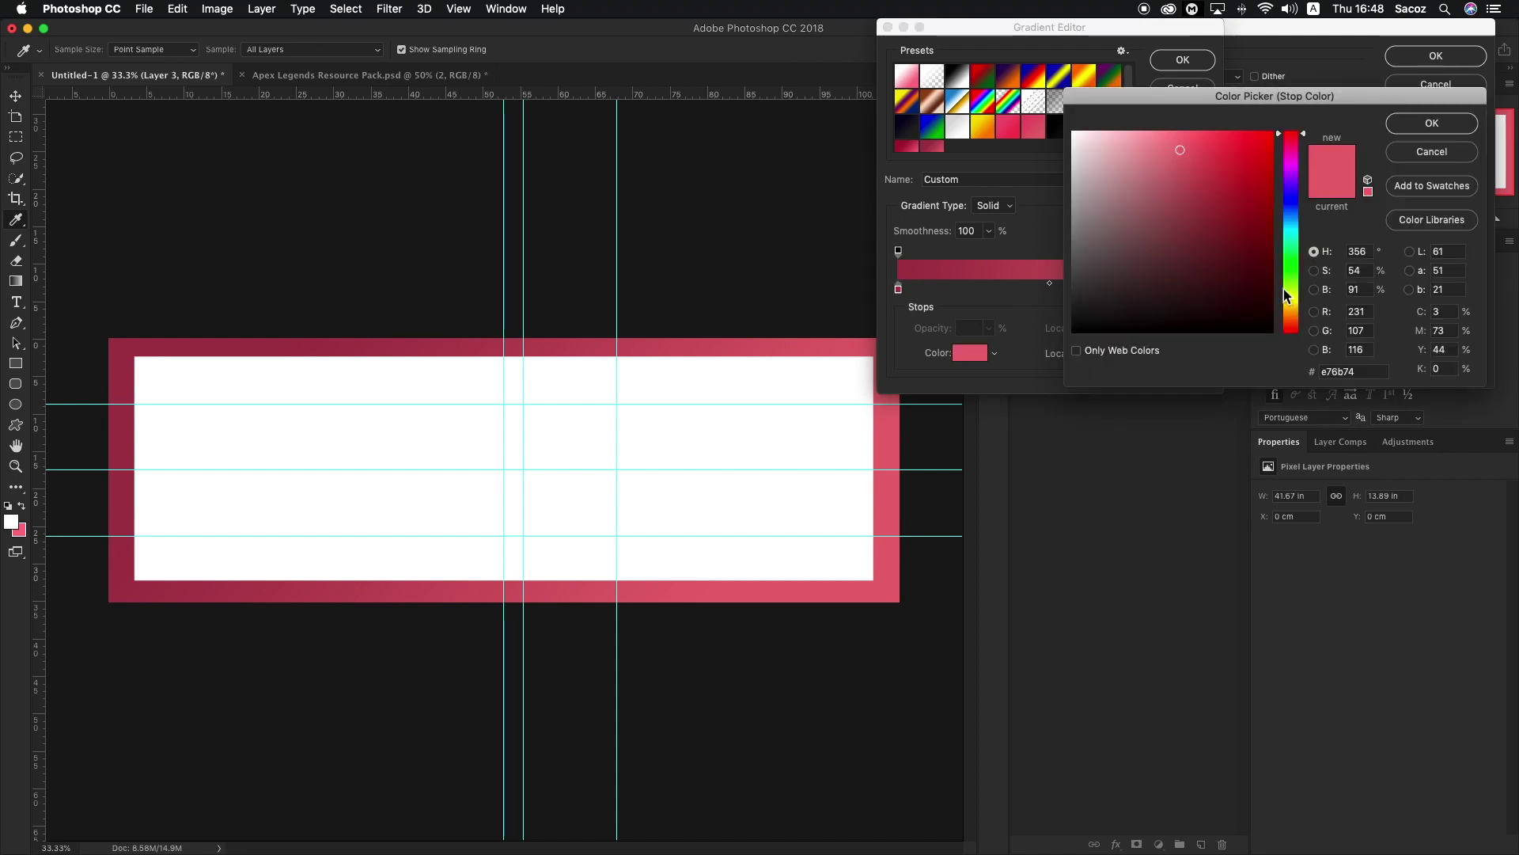
left_click(1433, 123)
left_click(1172, 60)
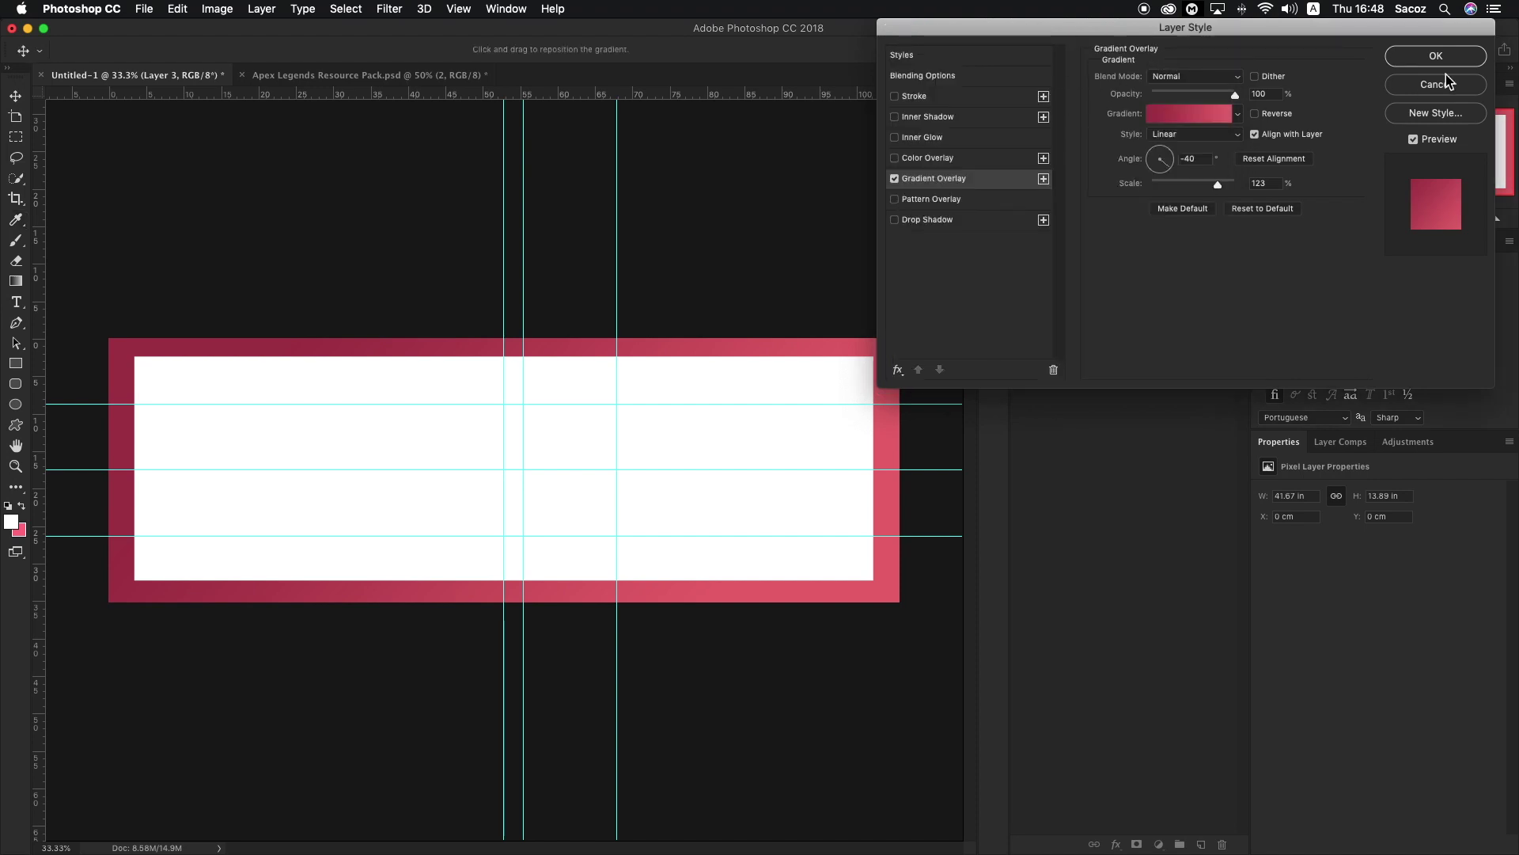
left_click(1436, 56)
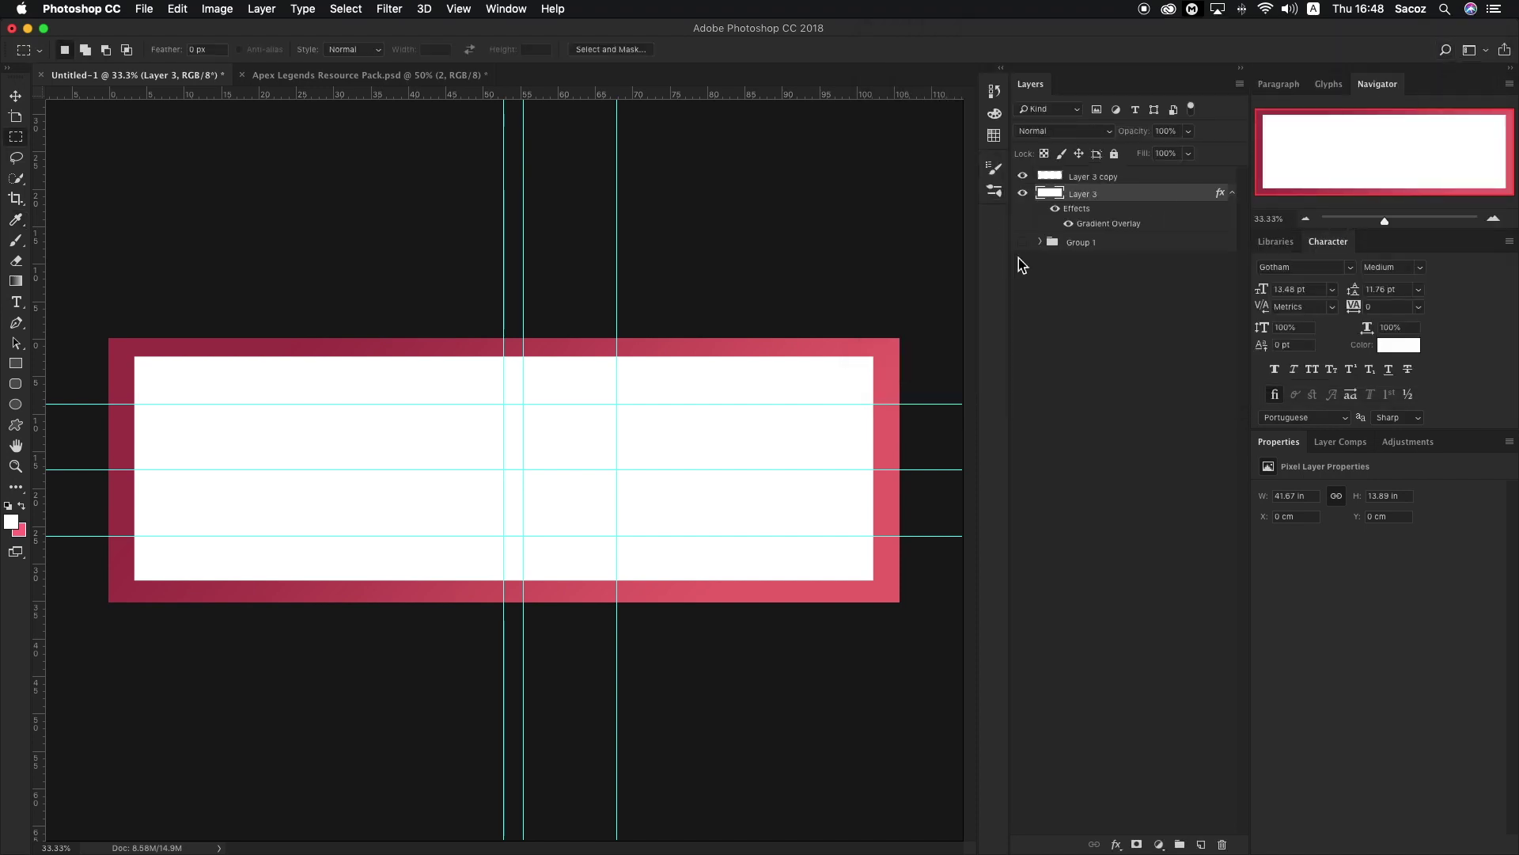
Move Group 1 to the top of the layer stack, toggle its visibility to compare the finished design, and leave it hidden.
left_click_drag(1082, 245, 1041, 174)
left_click(1023, 179)
left_click(1023, 178)
left_click(1023, 178)
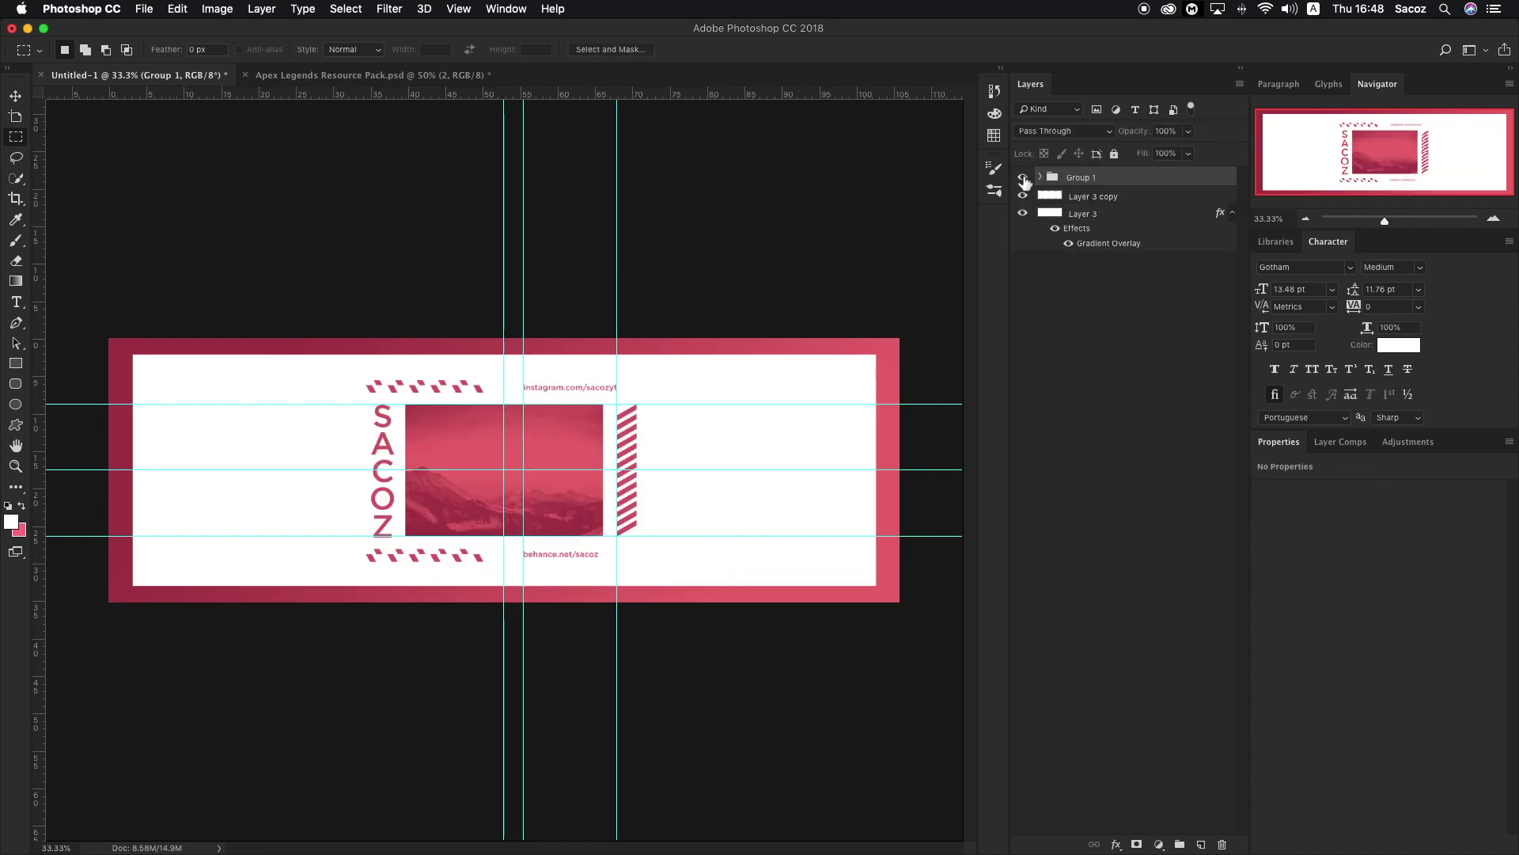
left_click(1024, 178)
Enlarge the white Layer 3 copy to about 39.94 × 12.07 in so the gradient border becomes thinner.
left_click(1092, 196)
key("super+t")
left_click_drag(884, 361, 884, 354)
key("Return")
key("m")
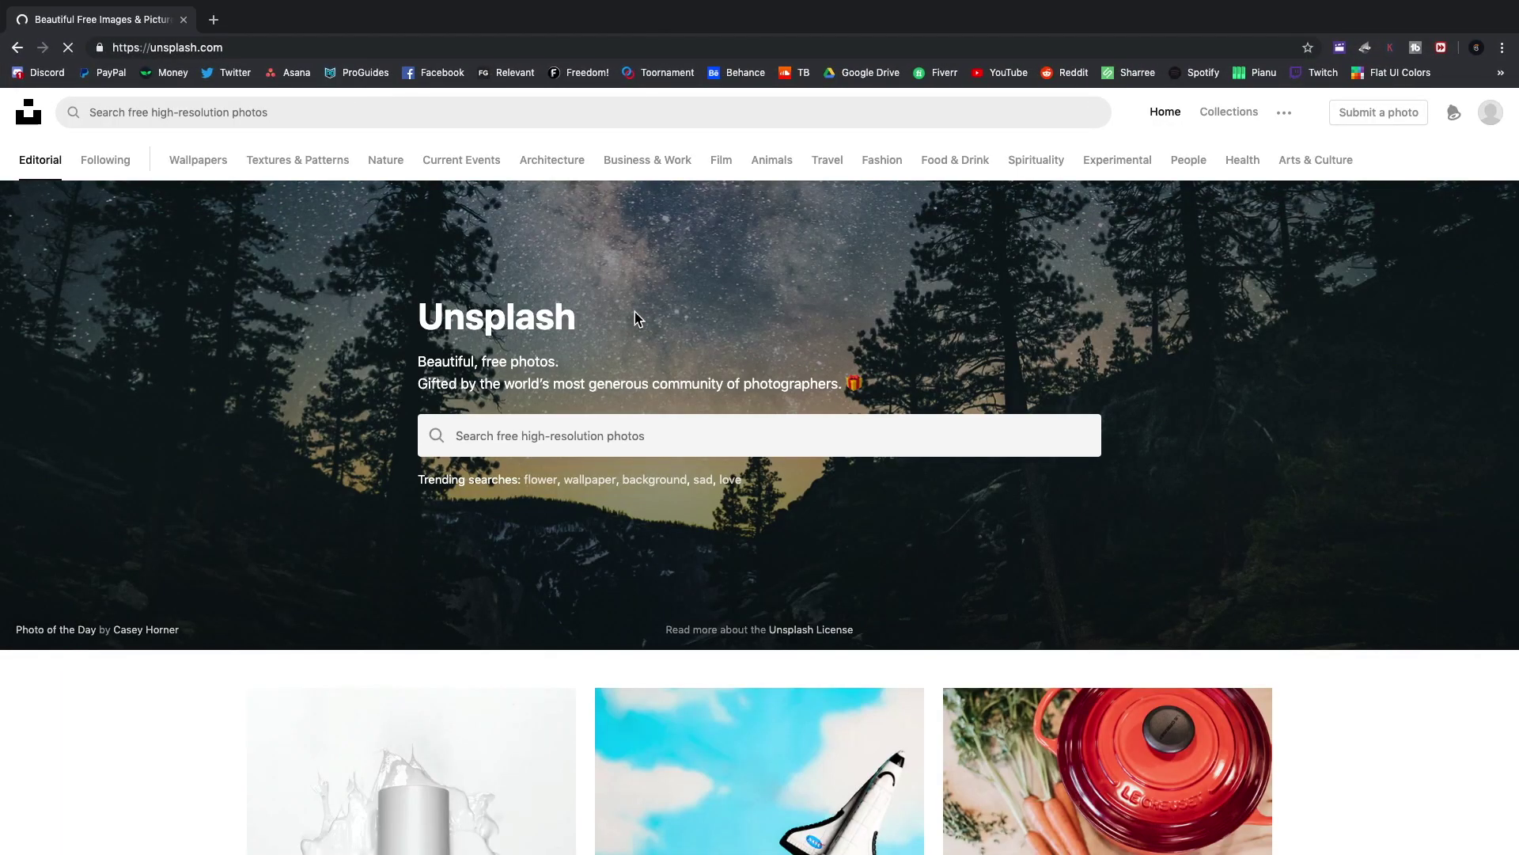
Browse the Nature photos on Unsplash in the browser, view the snowy mountain range photo at dusk, and return to Photoshop.
left_click(388, 166)
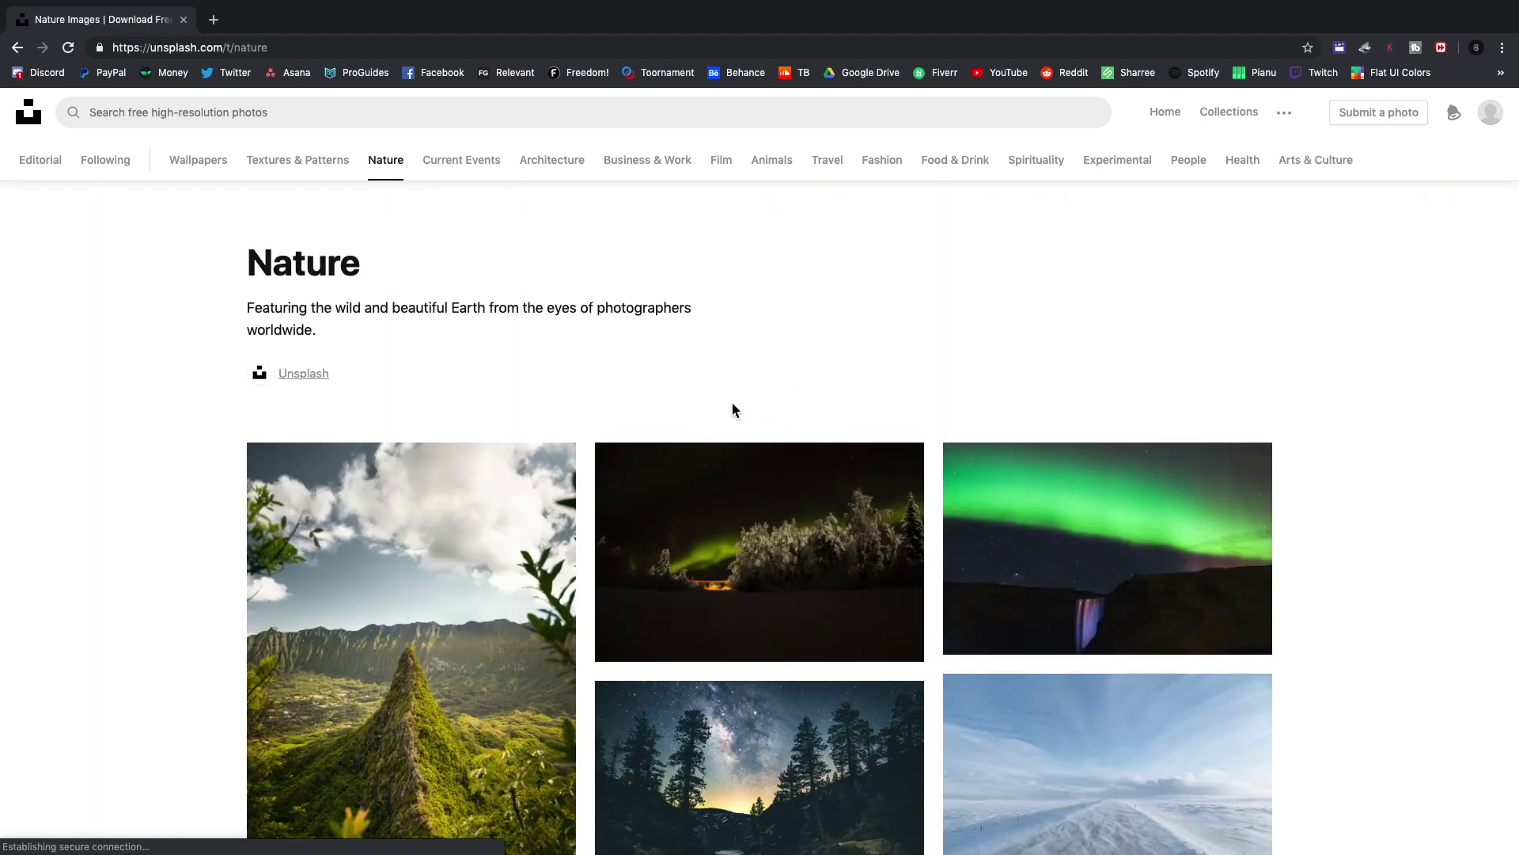
scroll(733, 410, "down", 10)
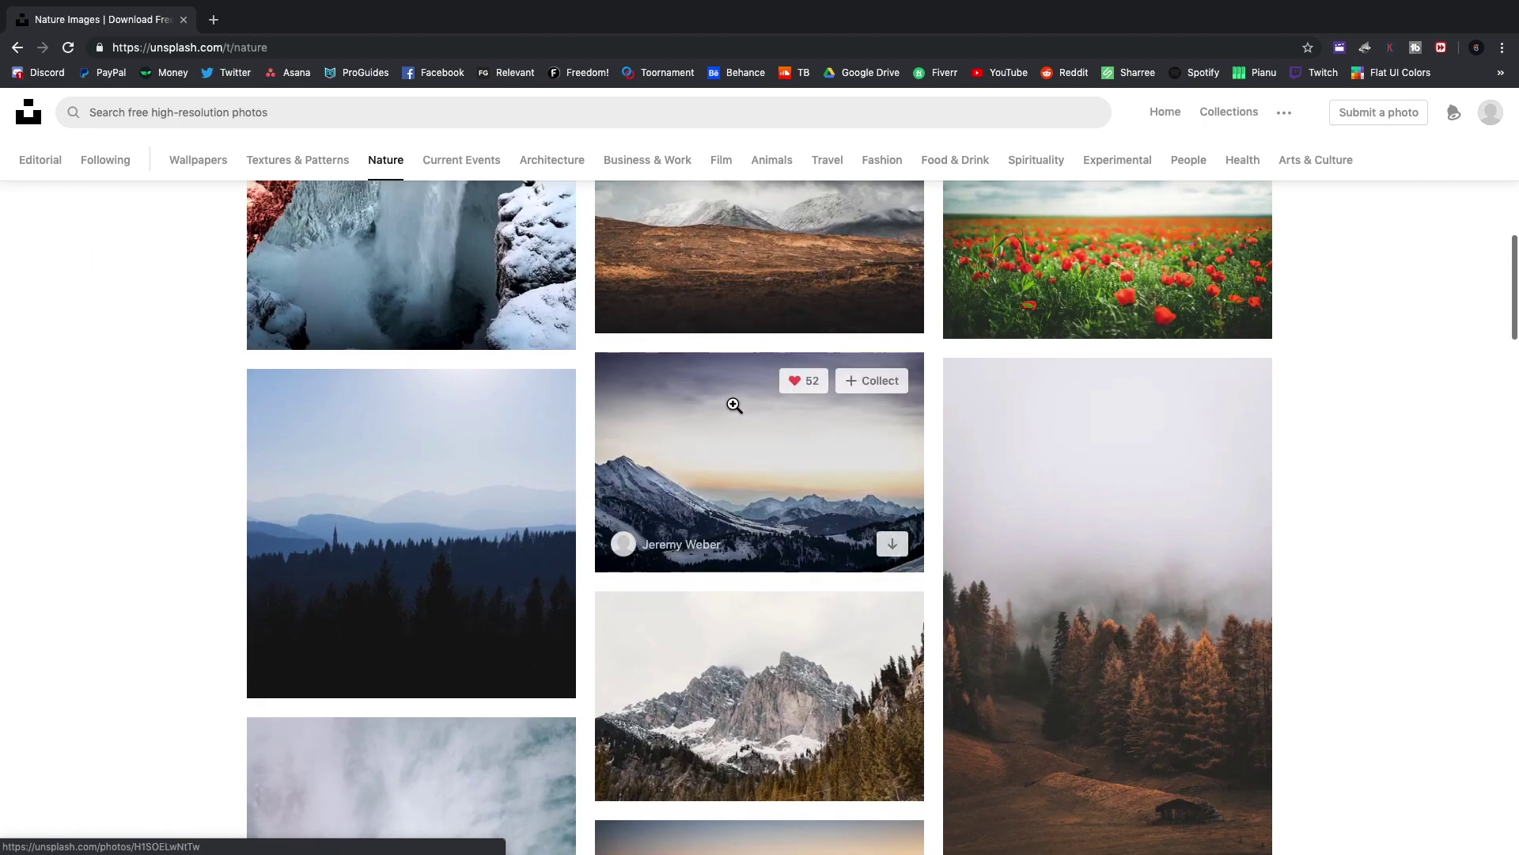
left_click(732, 433)
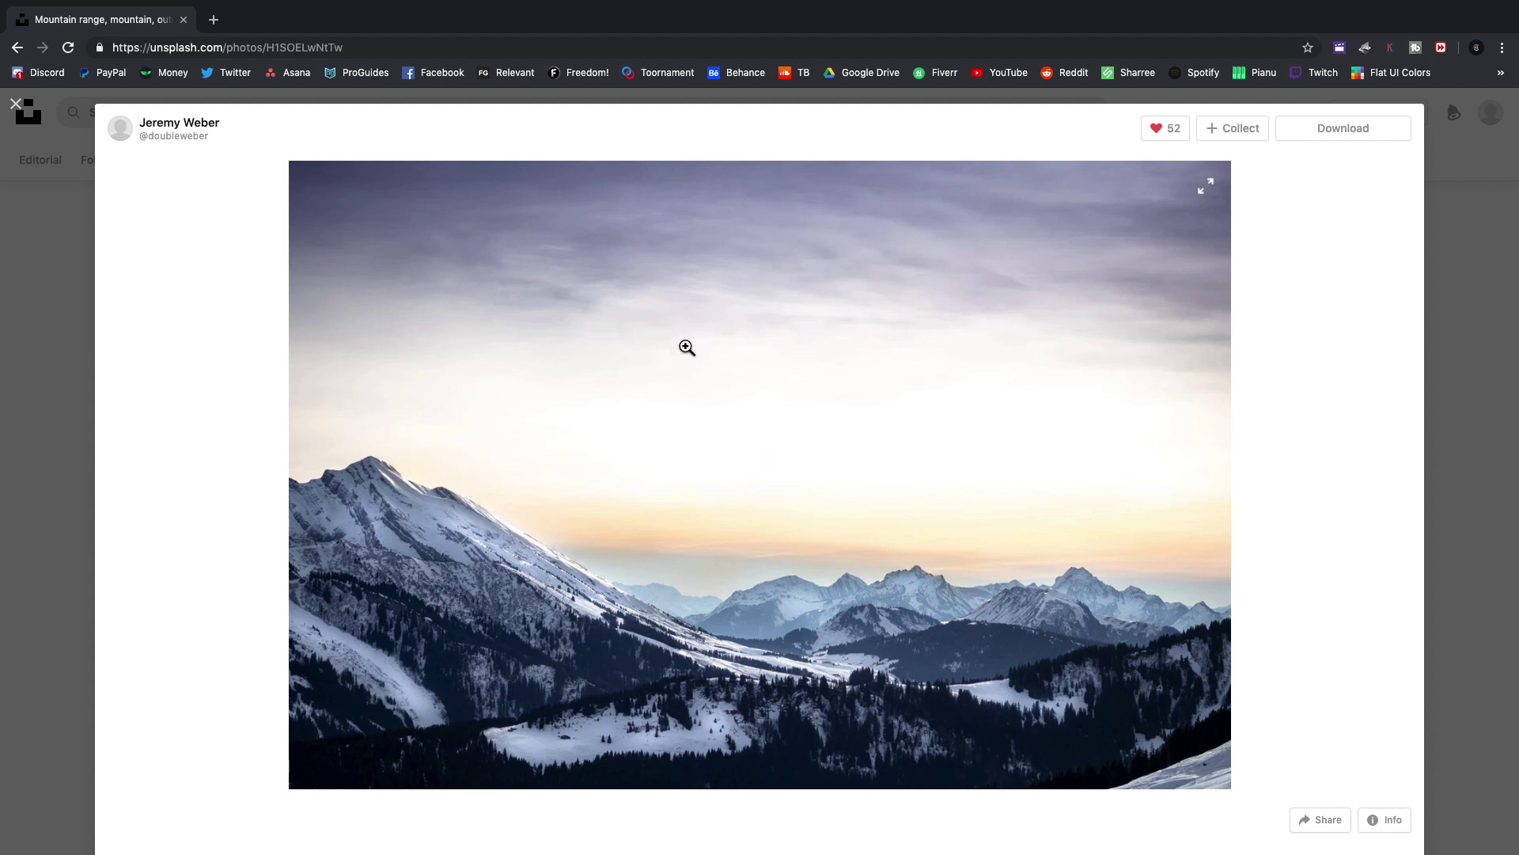
key("ctrl+Left")
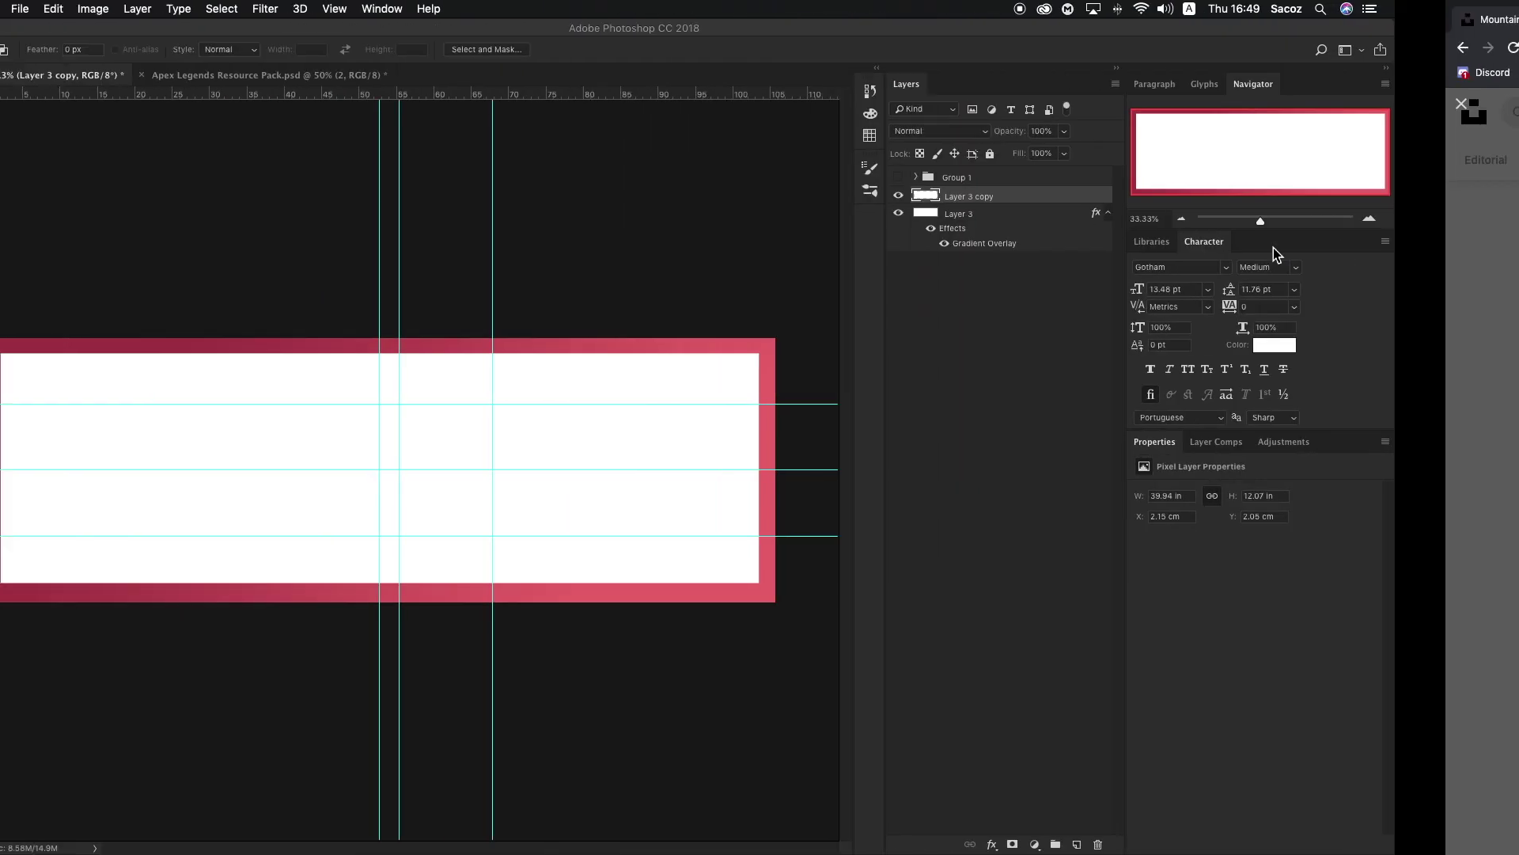
key("ctrl+Right")
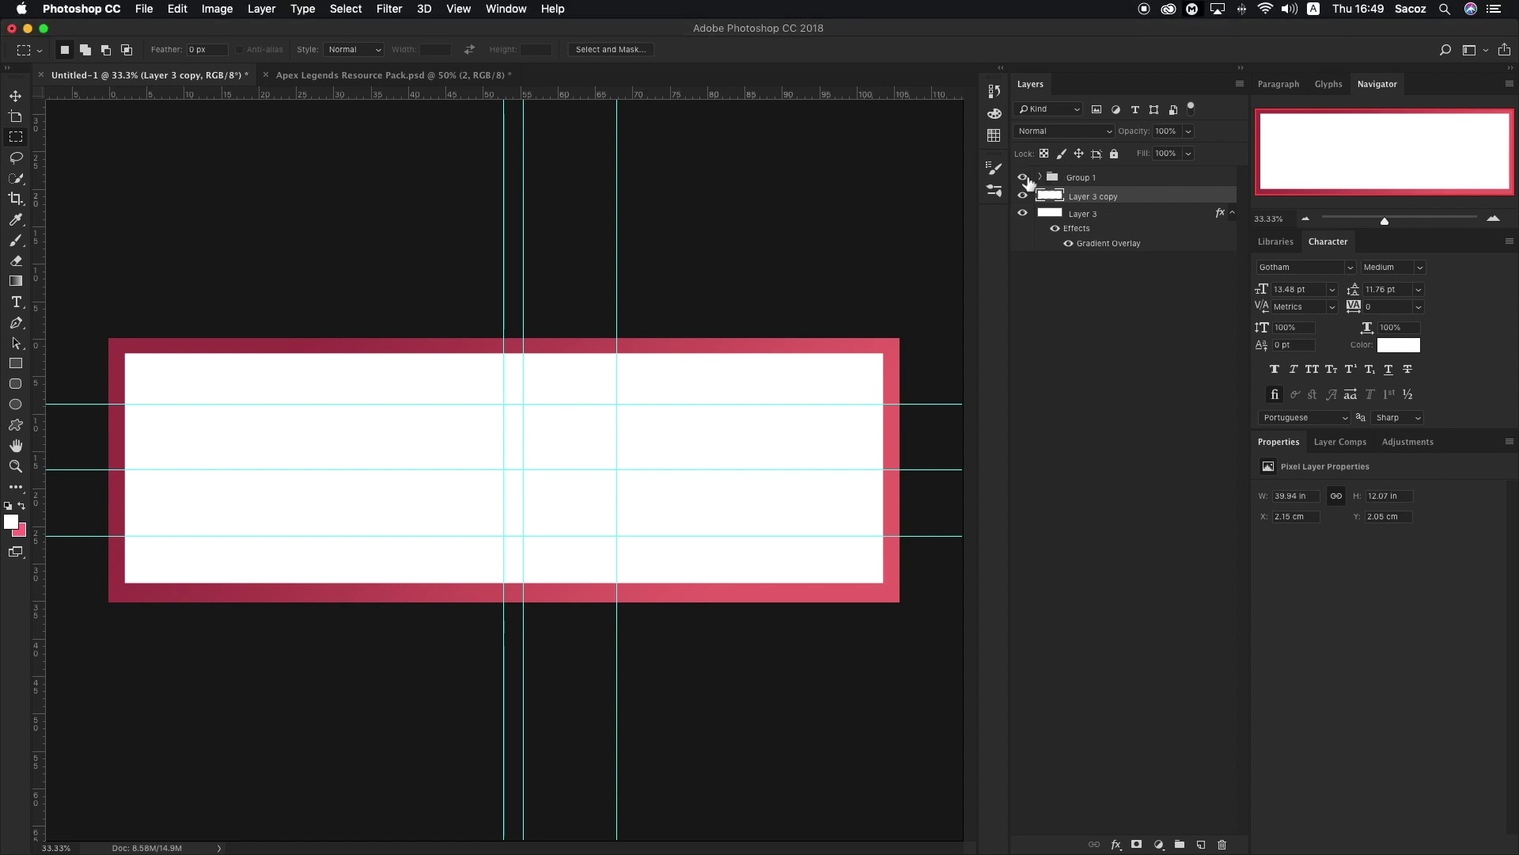
Copy the mountain photo layer from Group 1, hide the group again, and paste the photo above Layer 3 copy.
left_click(1022, 178)
left_click(1039, 177)
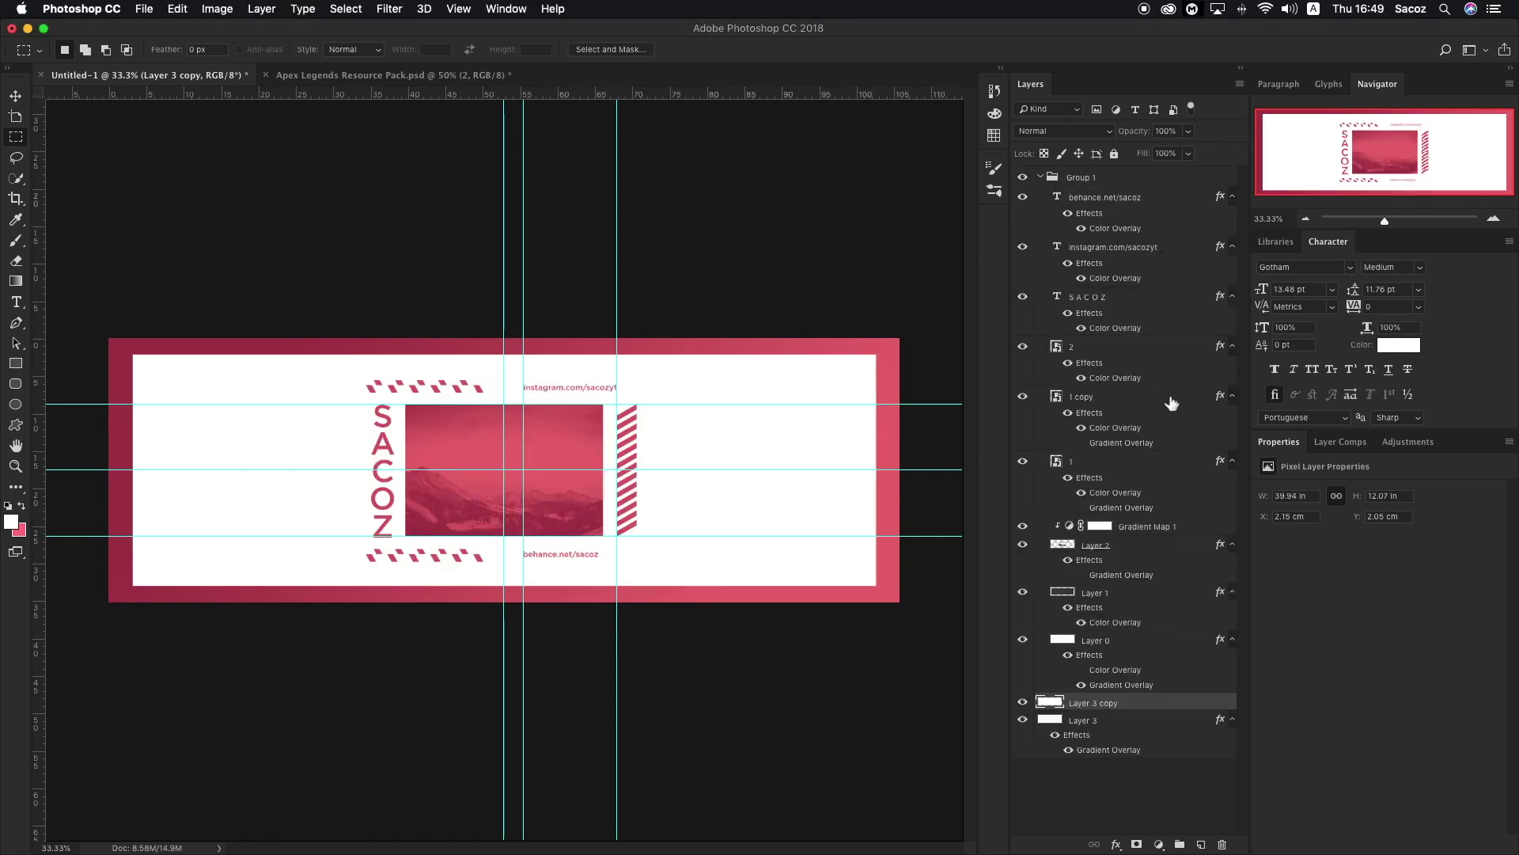
left_click(1156, 552)
key("super+c")
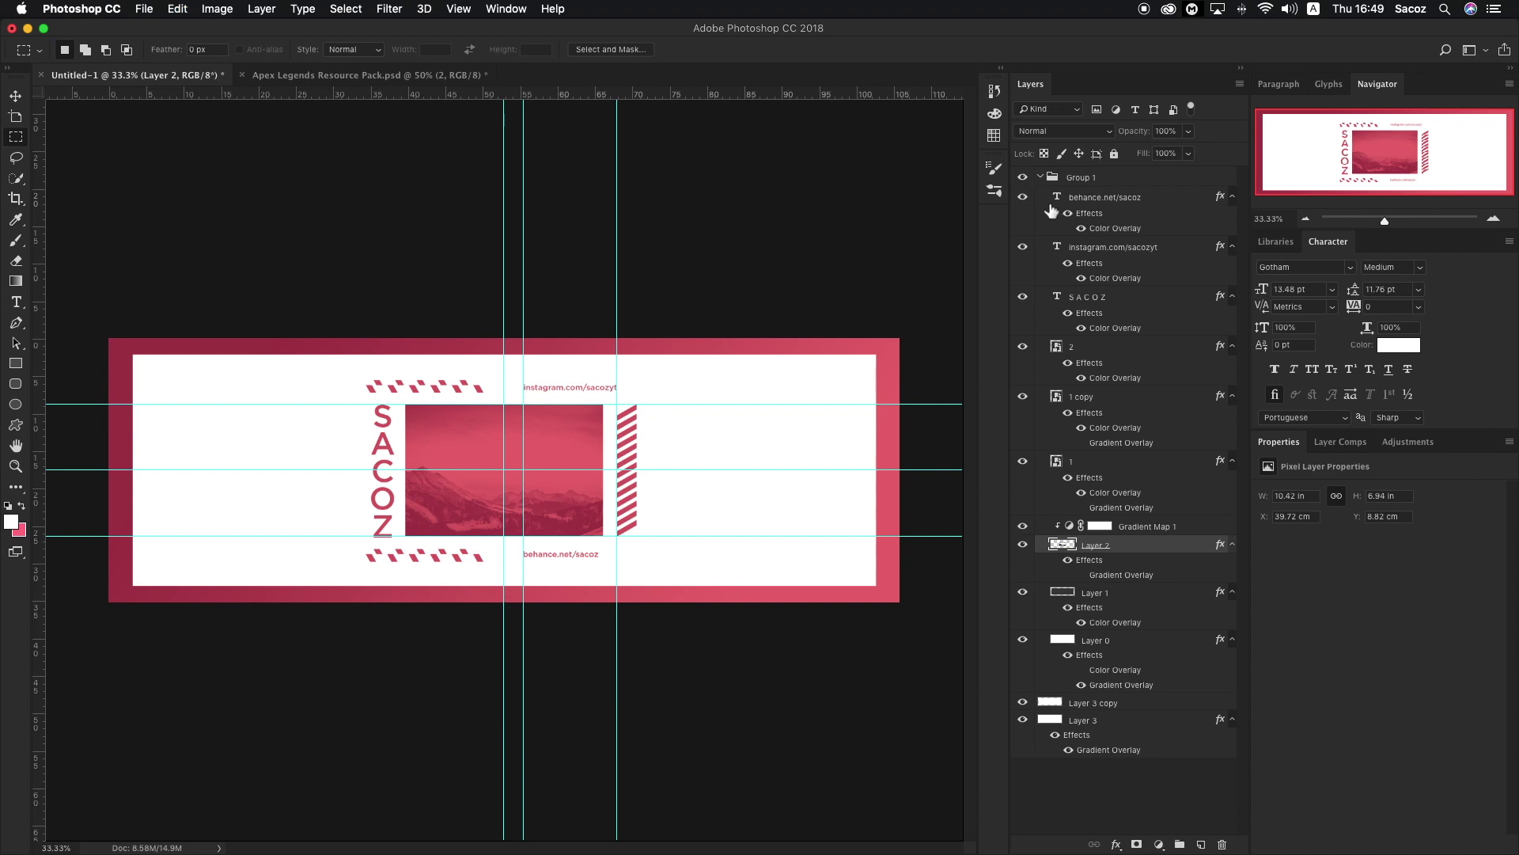
left_click(1040, 177)
left_click(1022, 177)
left_click(1118, 197)
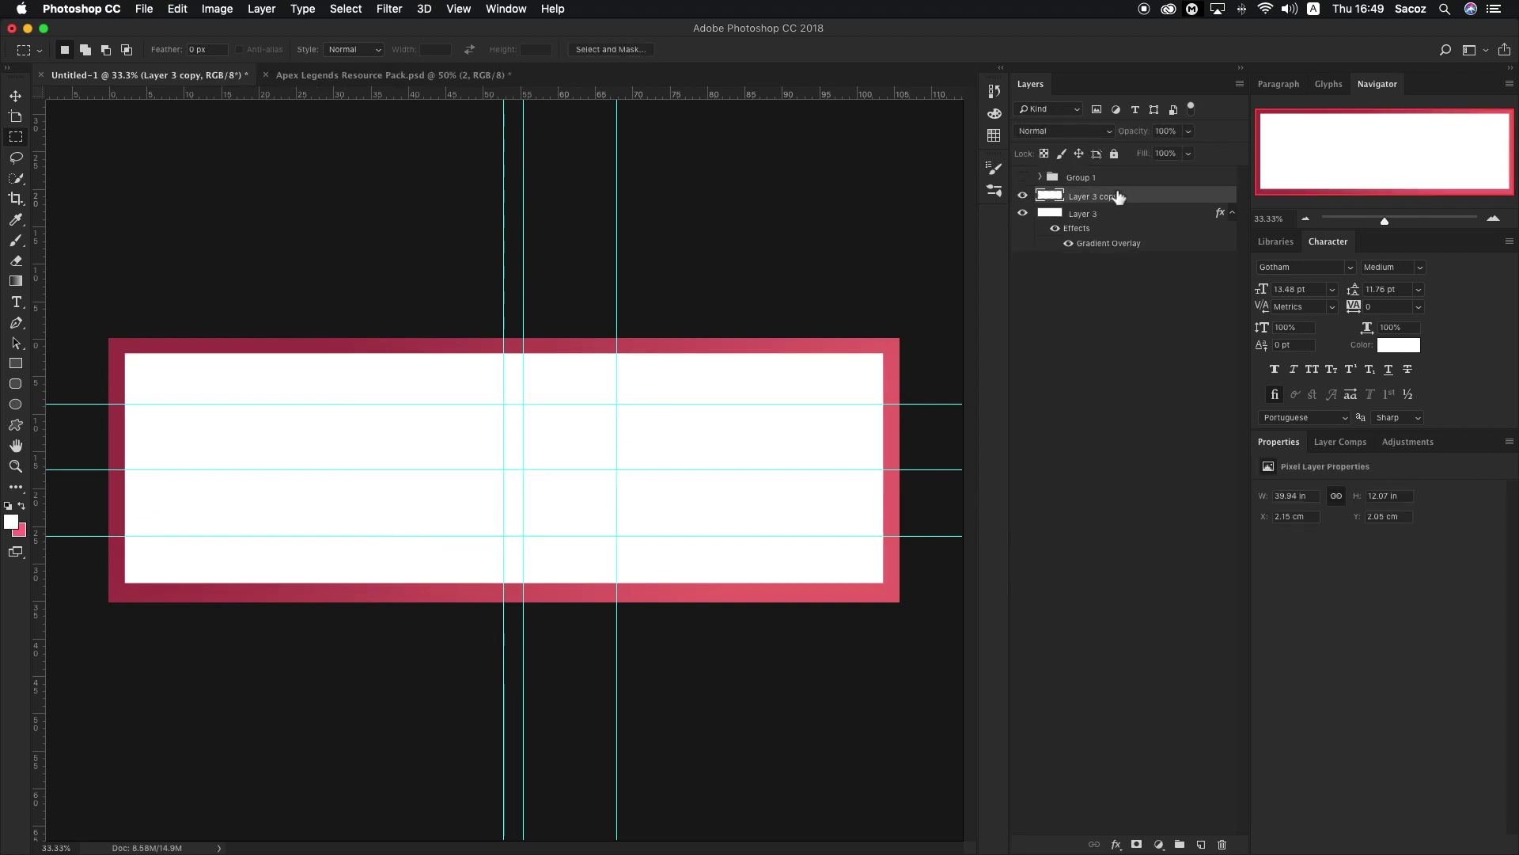
key("super+v")
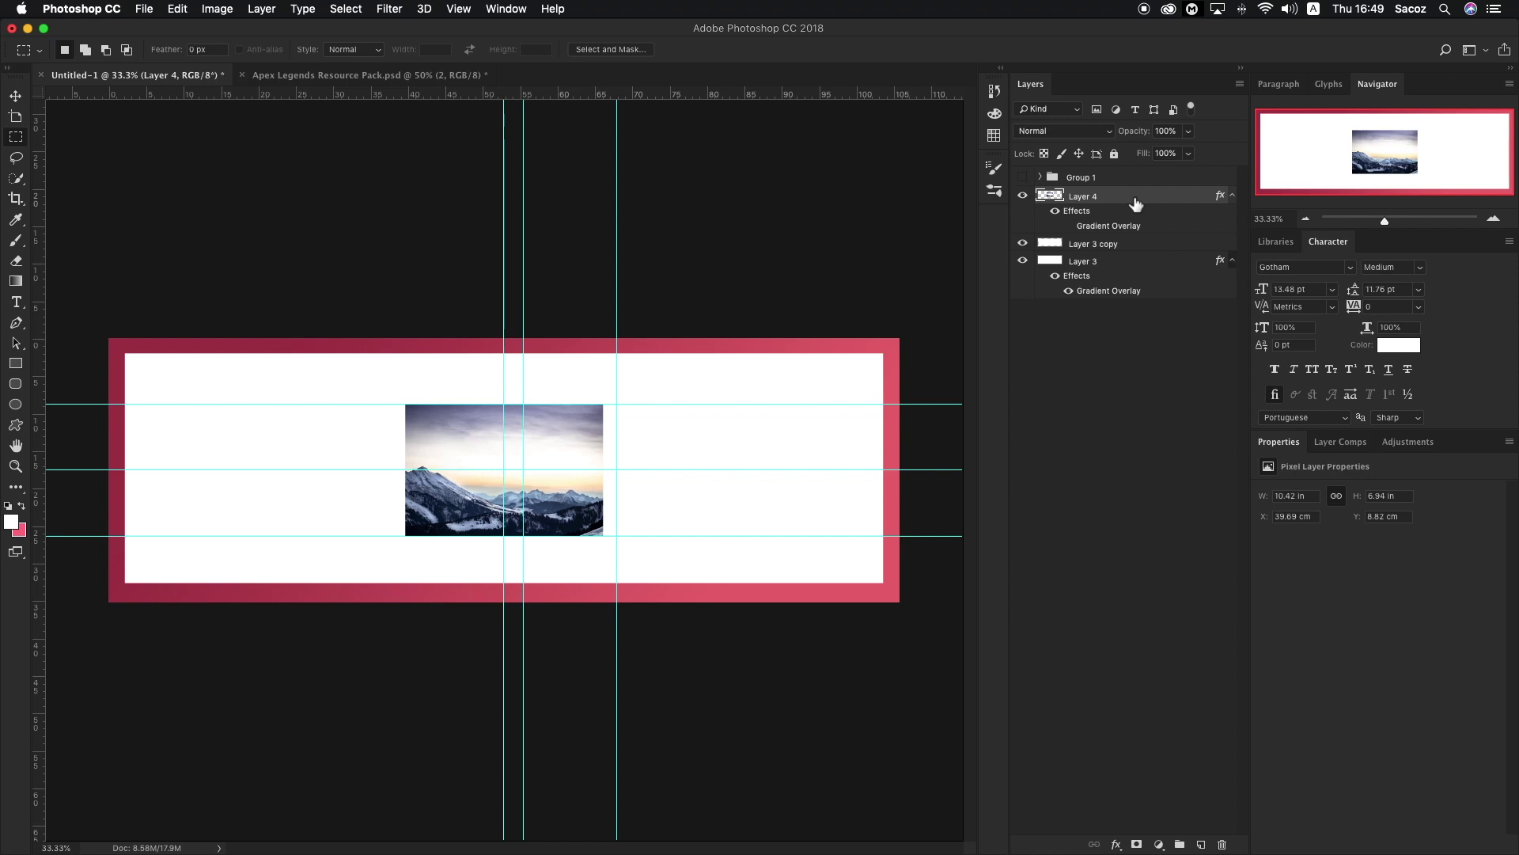
Add a Gradient Map adjustment layer above the mountain photo and clip it to that photo layer.
left_click(1160, 844)
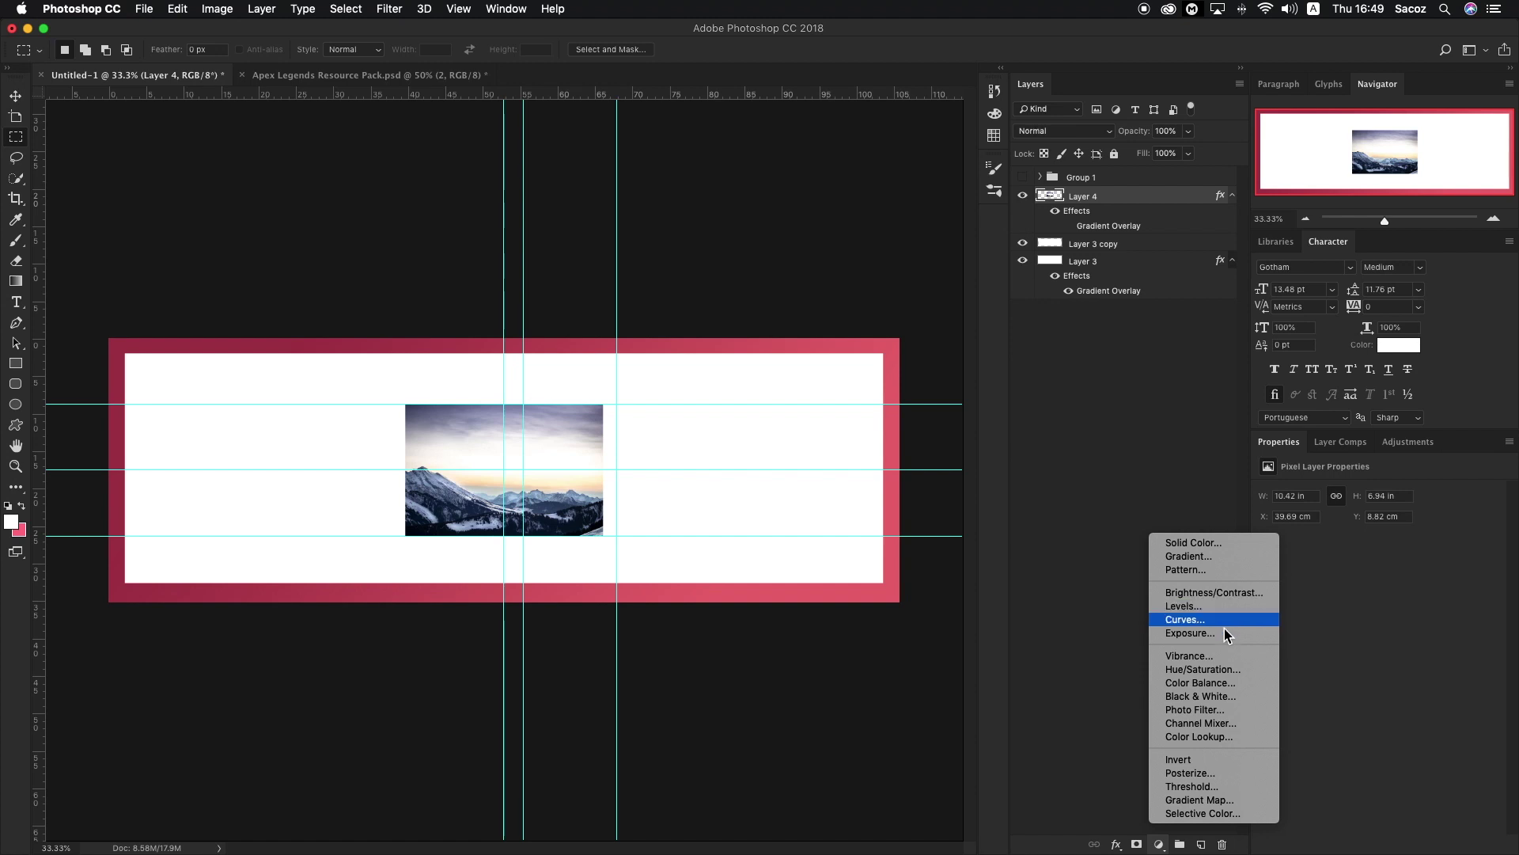
left_click(1245, 802)
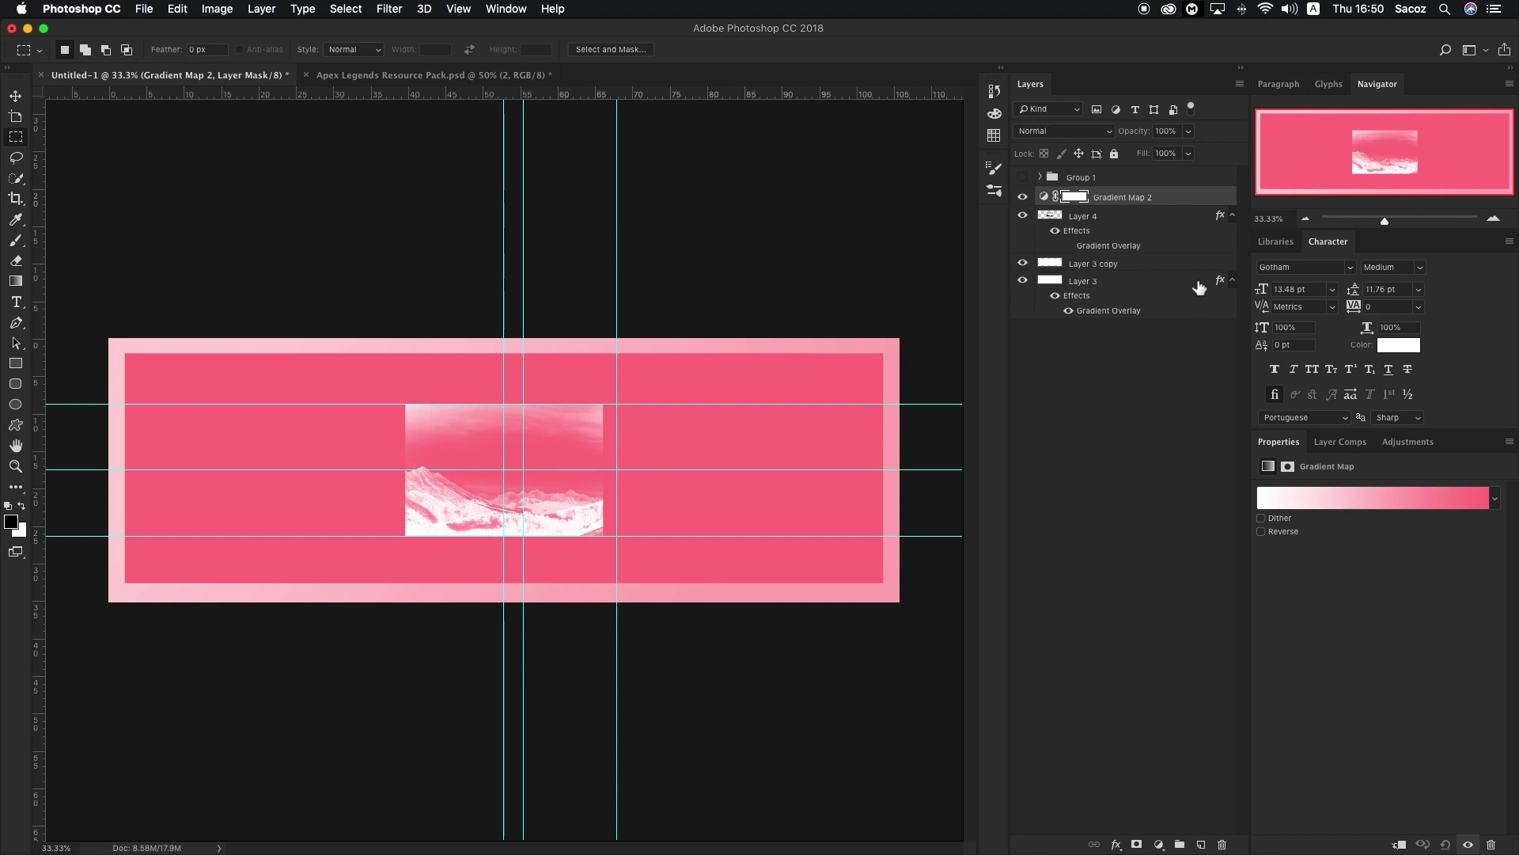
left_click(1157, 204, "alt")
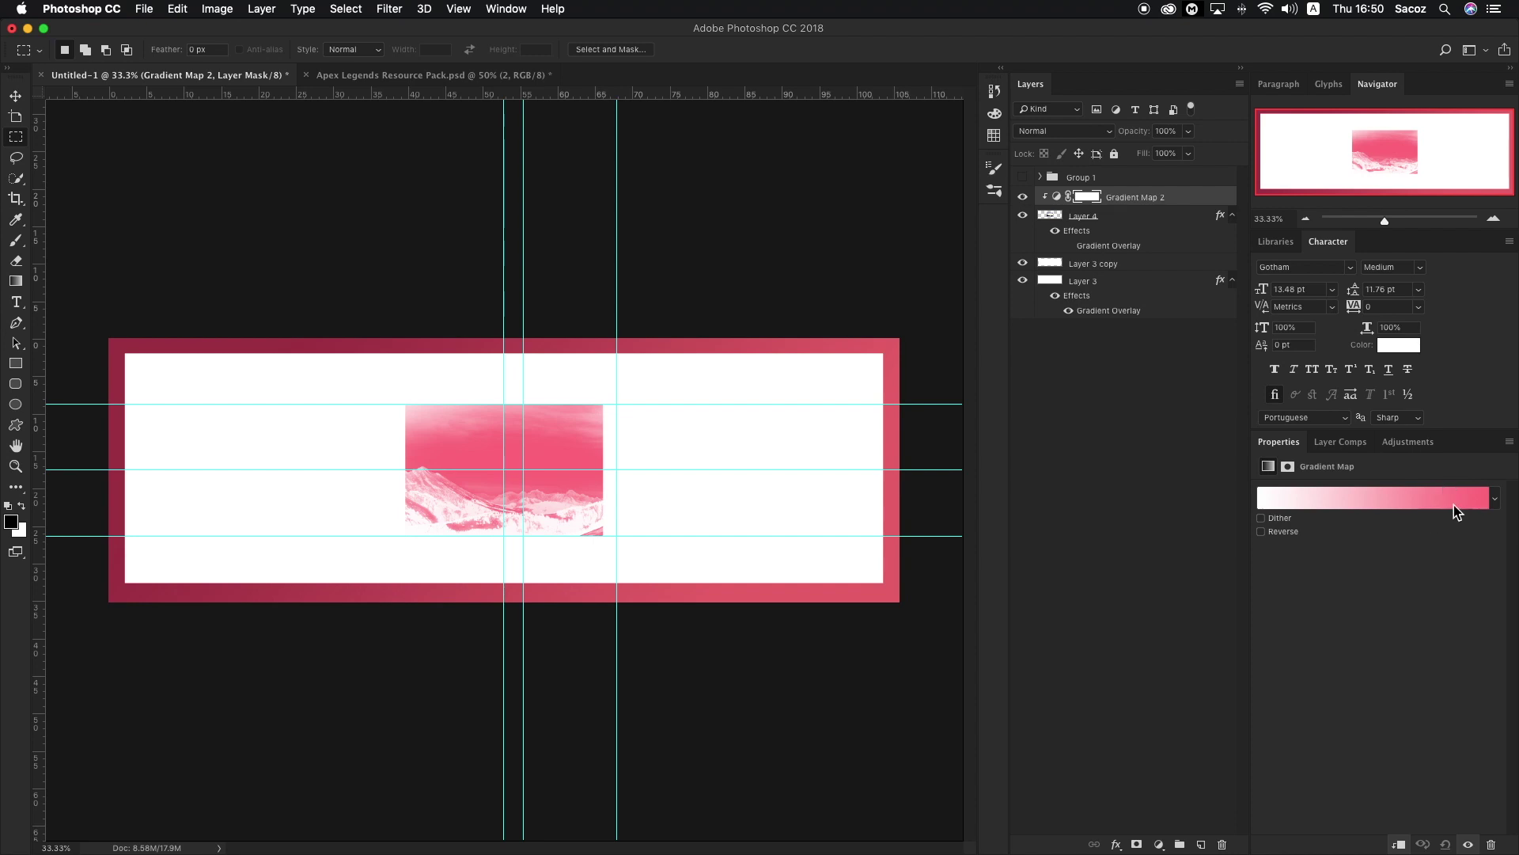
Choose the Graphic and Web workspace and set the gradient map to the custom dark red to light red preset.
left_click(1484, 49)
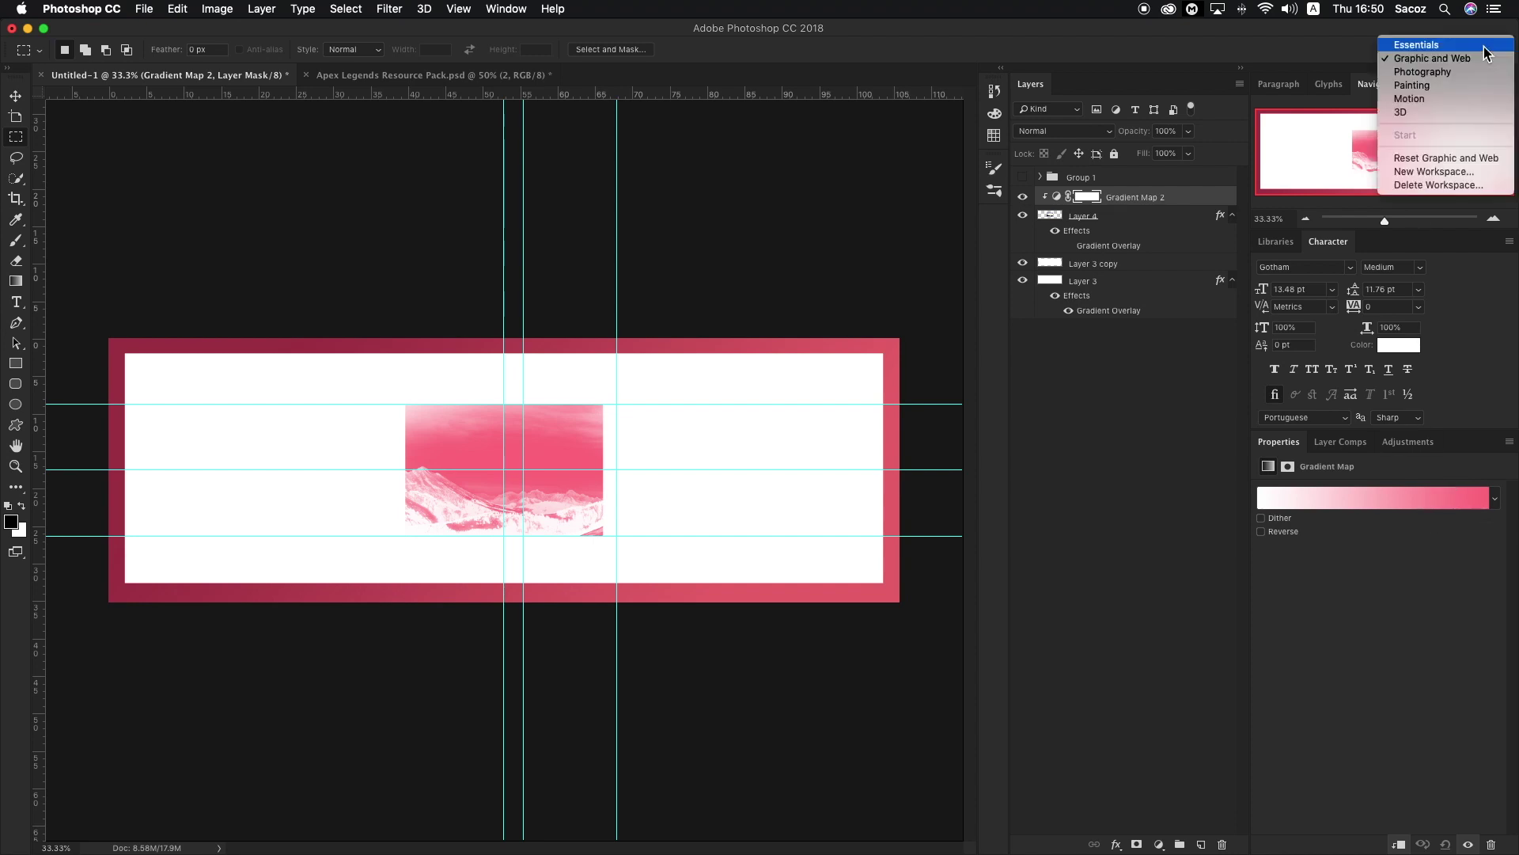
left_click(1461, 58)
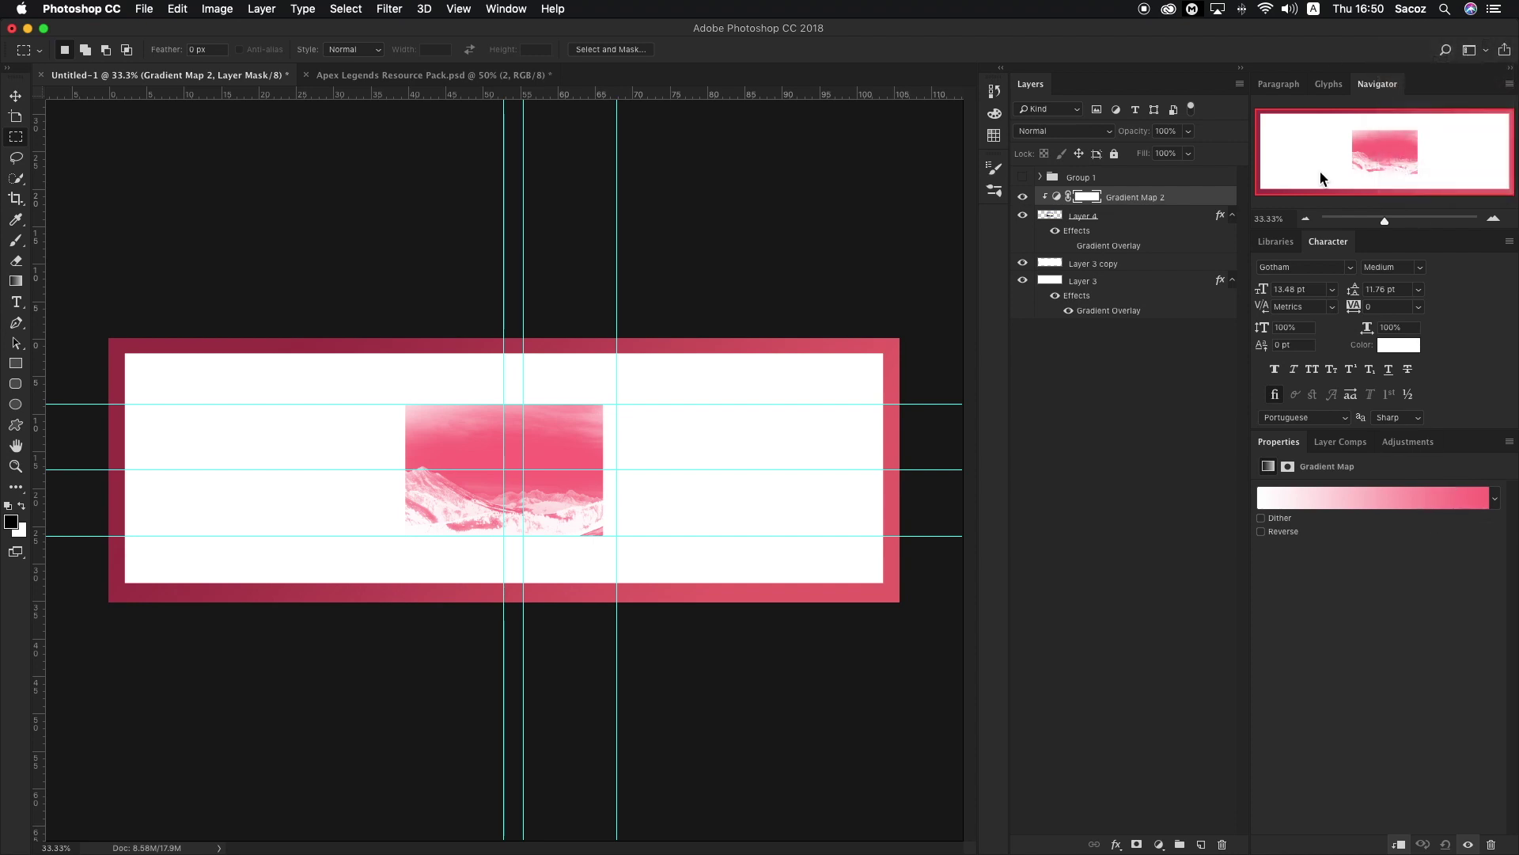
left_click(1313, 503)
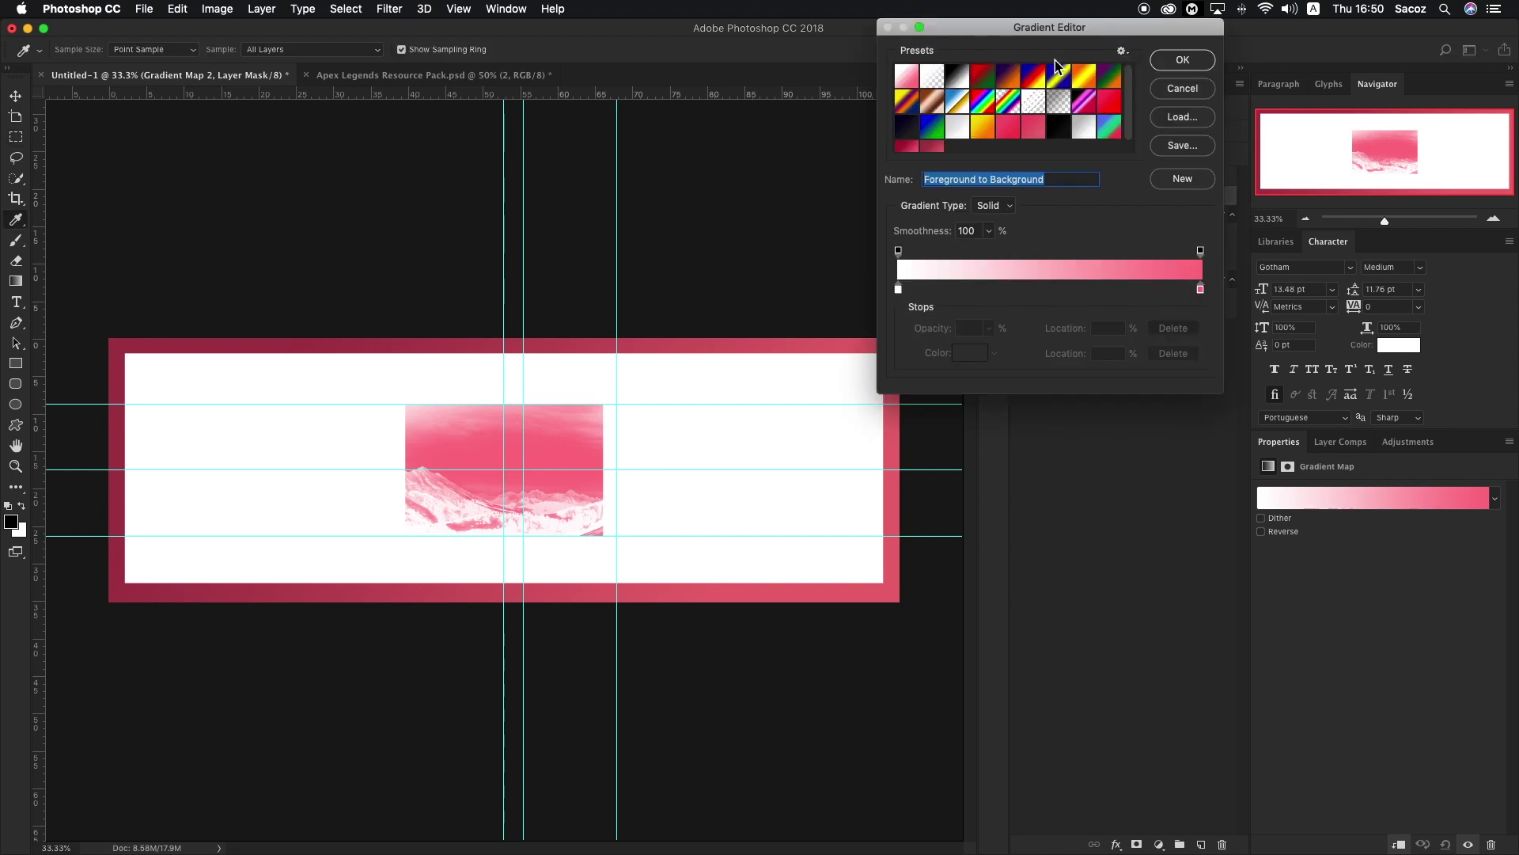
left_click(935, 142)
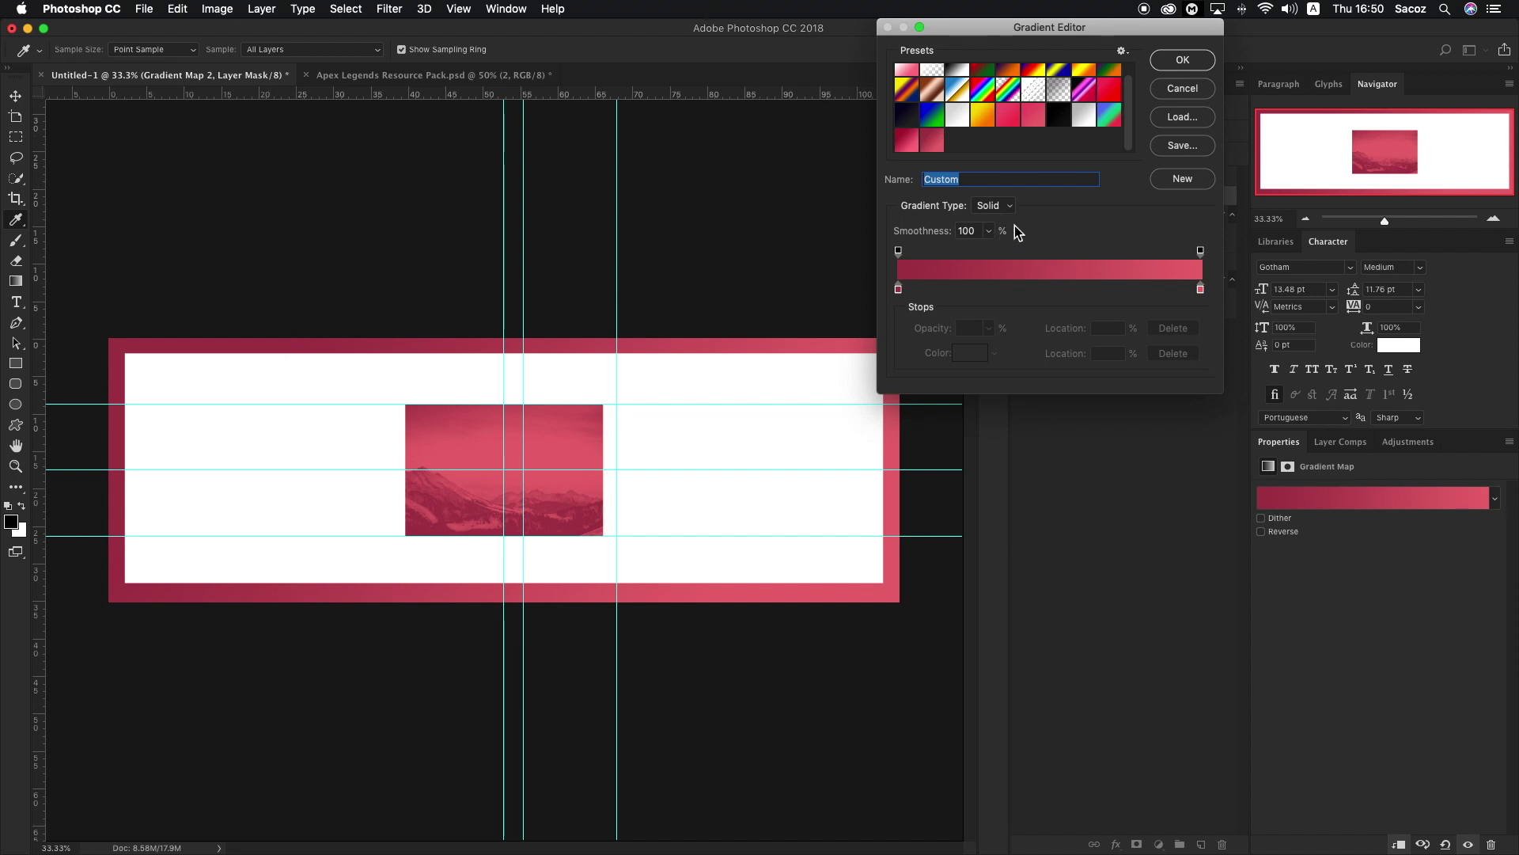
left_click(1206, 63)
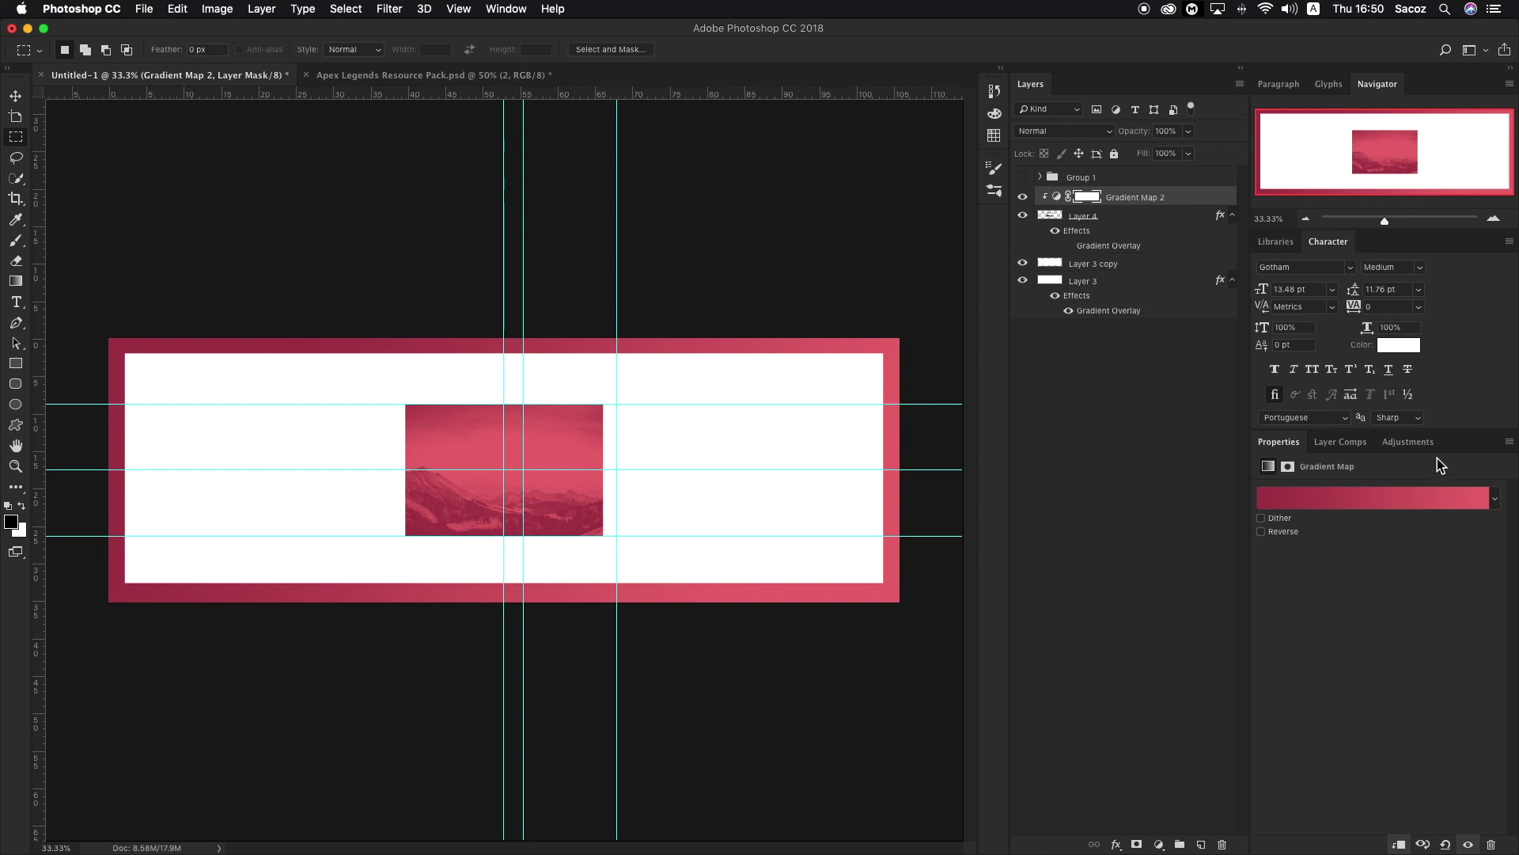
Add an empty layer above the gradient map, and show and select asset 1 in Apex Legends Resource Pack.psd.
left_click(1200, 844)
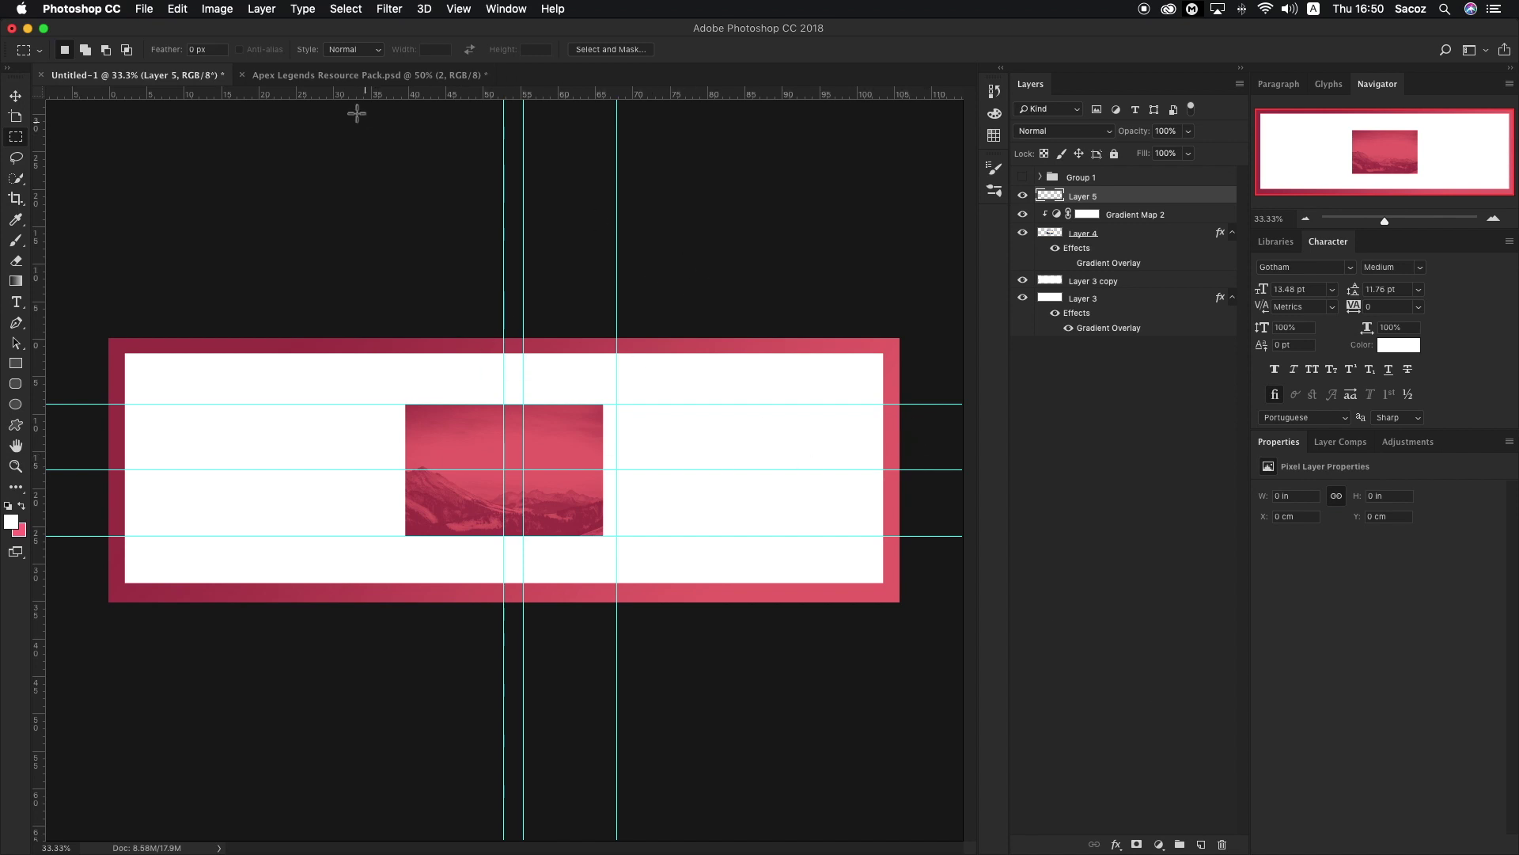
left_click(340, 80)
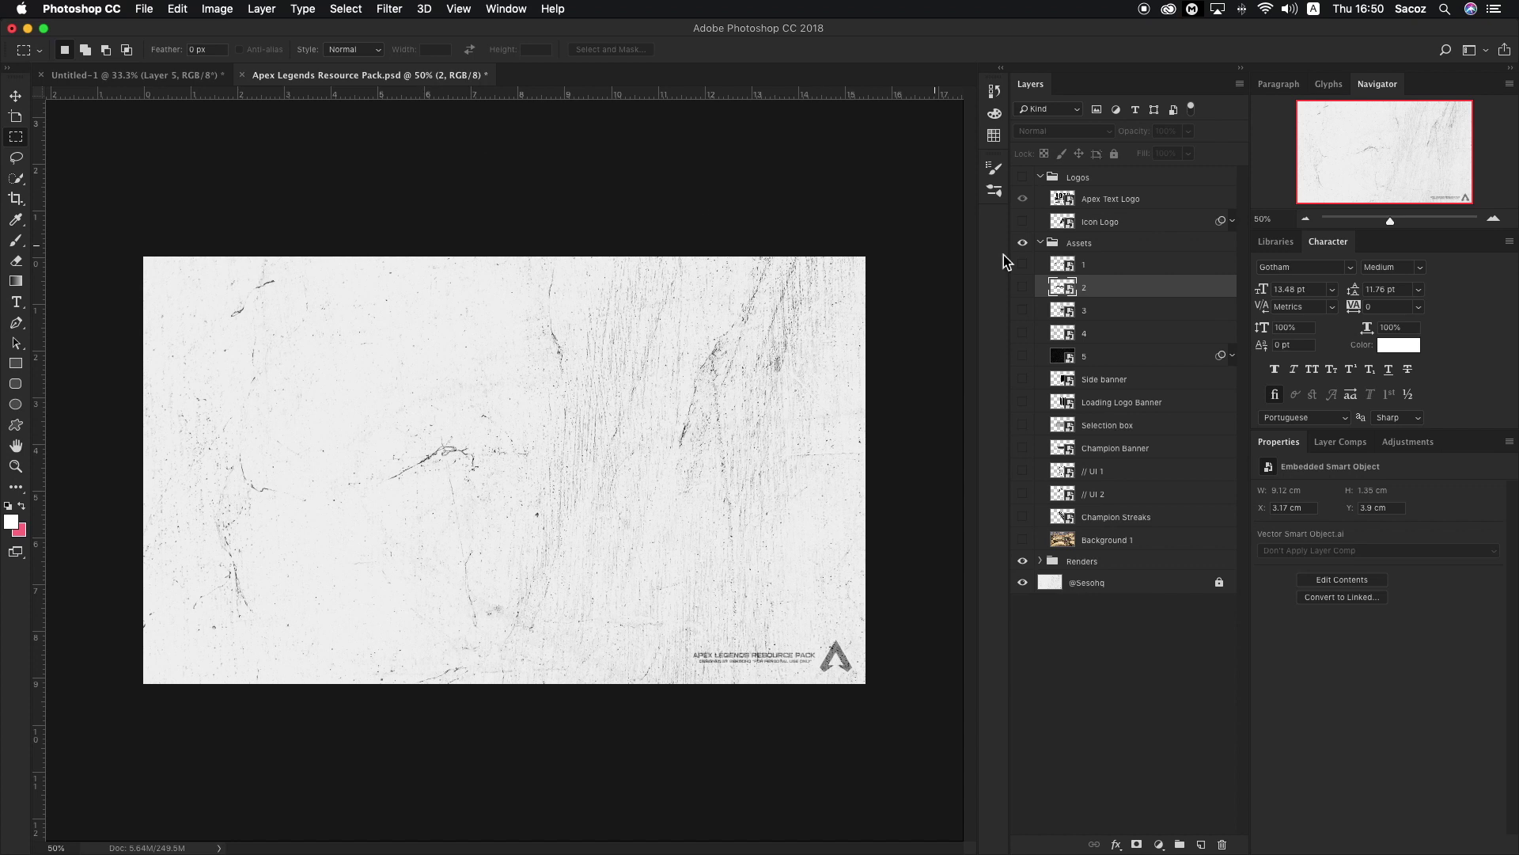
left_click(1029, 266)
left_click(1028, 267)
left_click(1028, 288)
left_click(1028, 288)
left_click(1023, 265)
left_click(1154, 265)
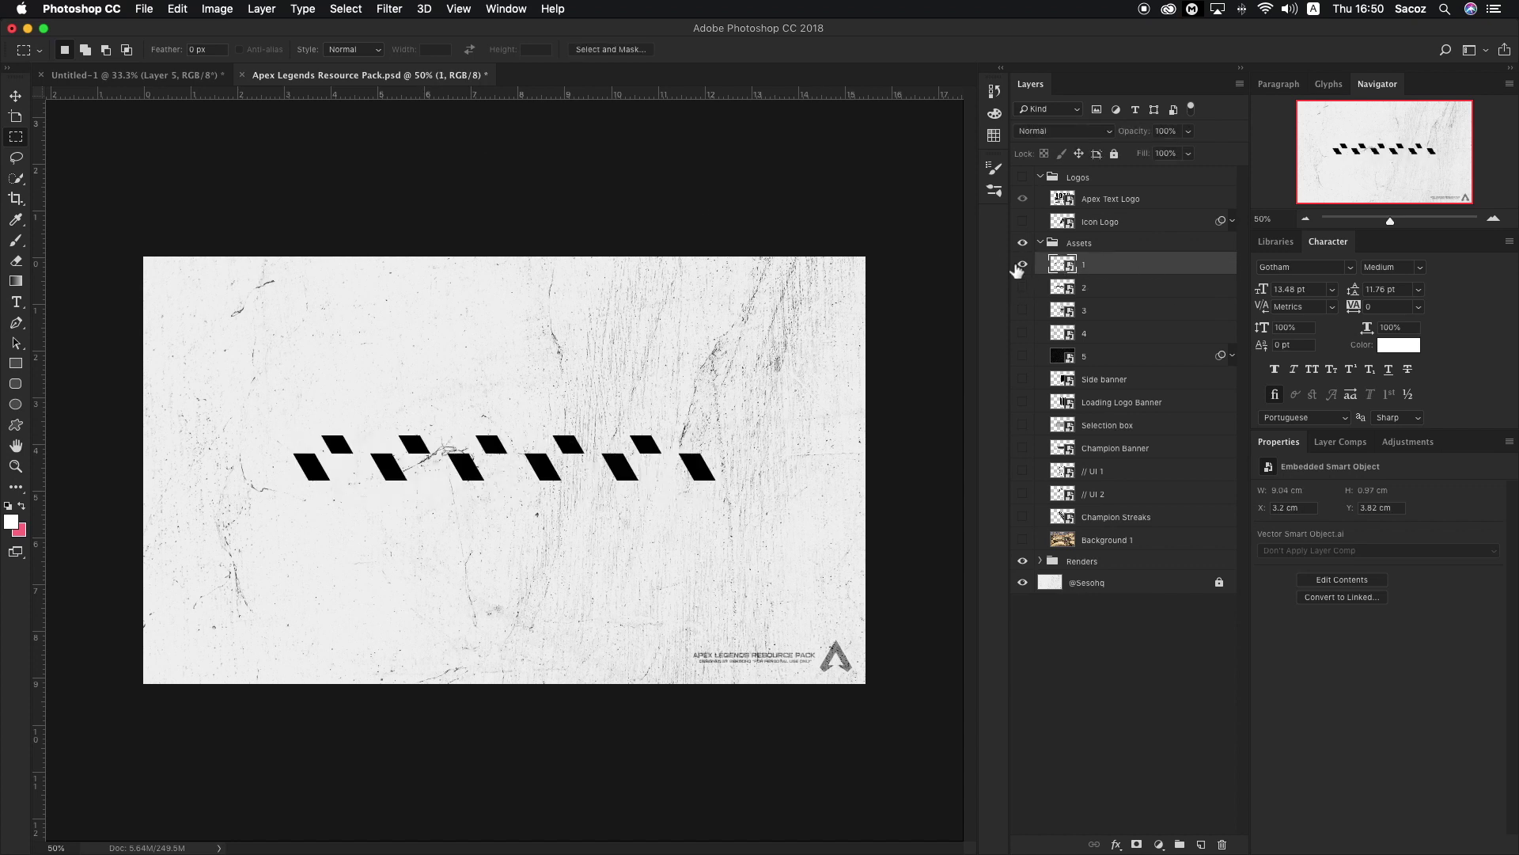
Paste the asset 1 slanted-stripe pattern into the Untitled-1 banner, above Layer 5.
left_click(132, 77)
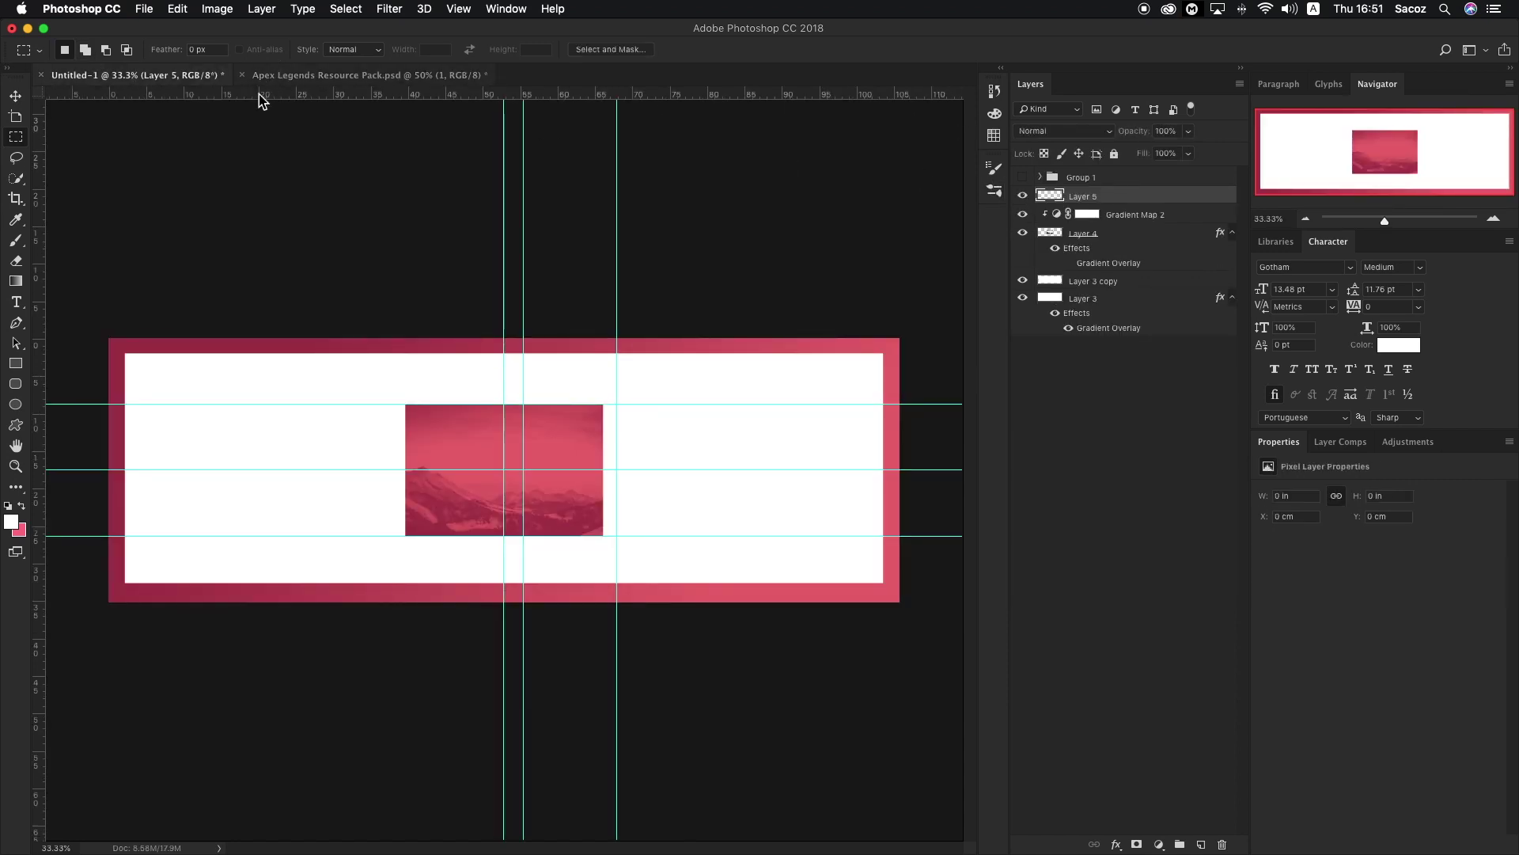
key("super+v")
left_click(910, 469)
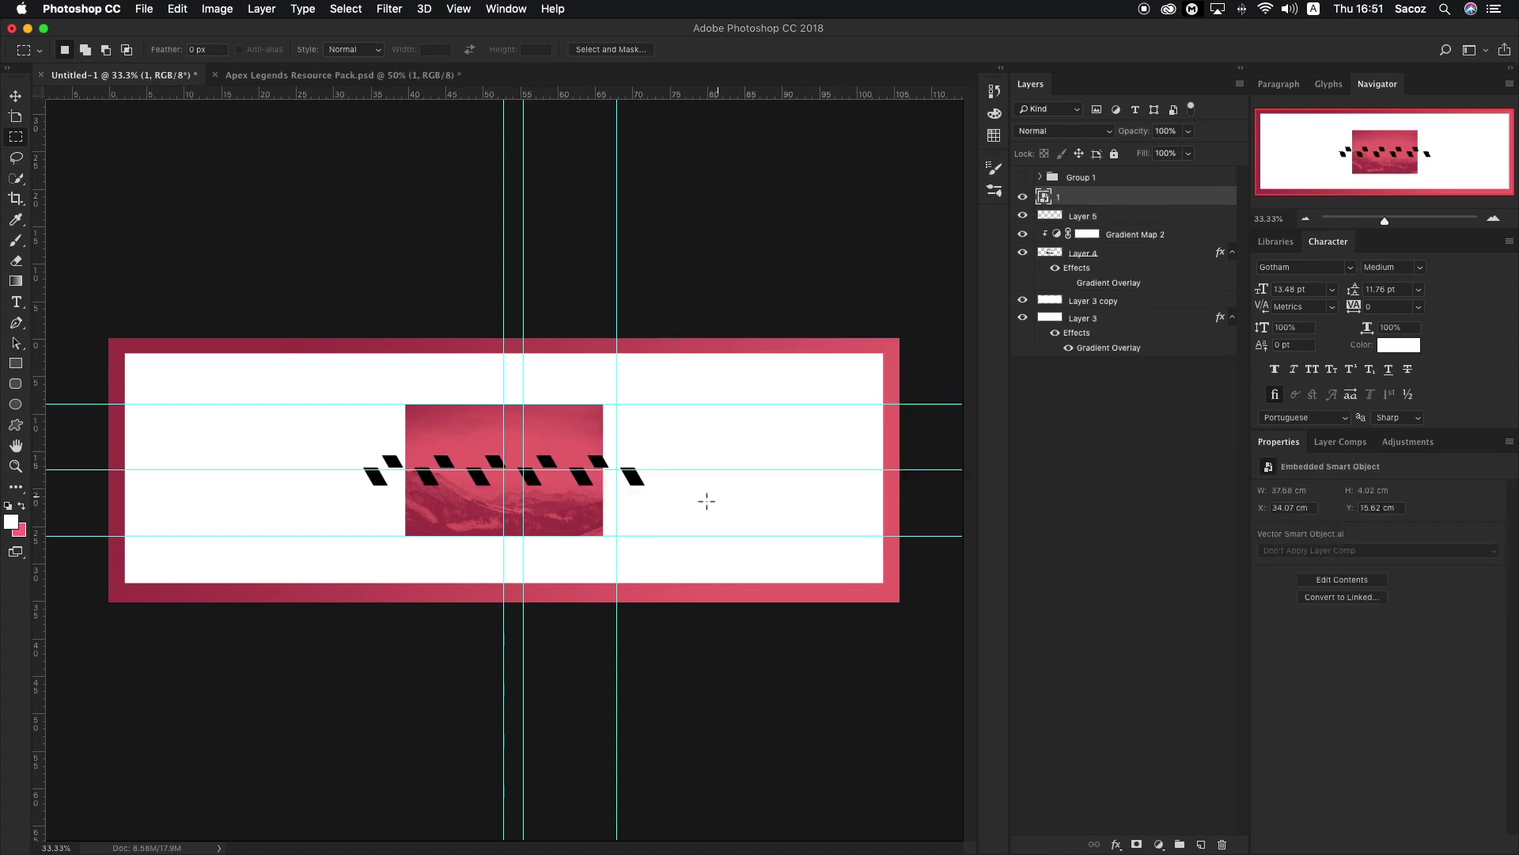
Scale the pasted asset 1 pattern down to about 16 cm wide and place it just above the photo's upper-left corner.
key("super+plus")
key("super+plus")
key("v")
key("super+t")
left_click_drag(779, 502, 694, 434)
left_click_drag(680, 492, 447, 316)
mouse_move(432, 300)
left_mouse_down()
mouse_move(447, 323)
mouse_move(434, 313)
left_mouse_up()
key("Return")
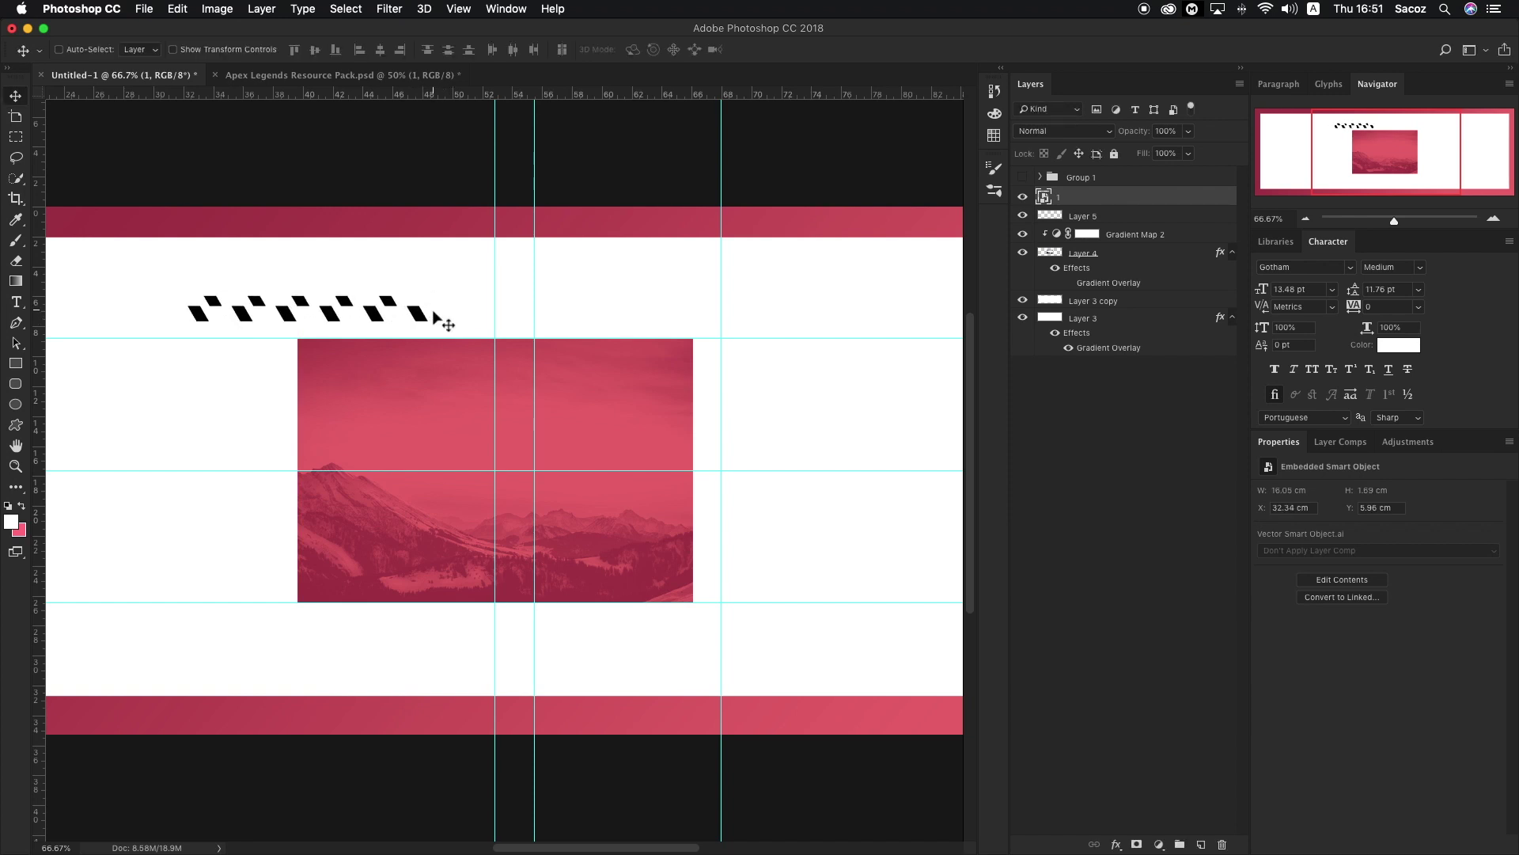
Nudge the asset 1 pattern slightly right to a horizontal position of about 33.5 cm.
left_click(1022, 178)
left_click(1022, 177)
key("t")
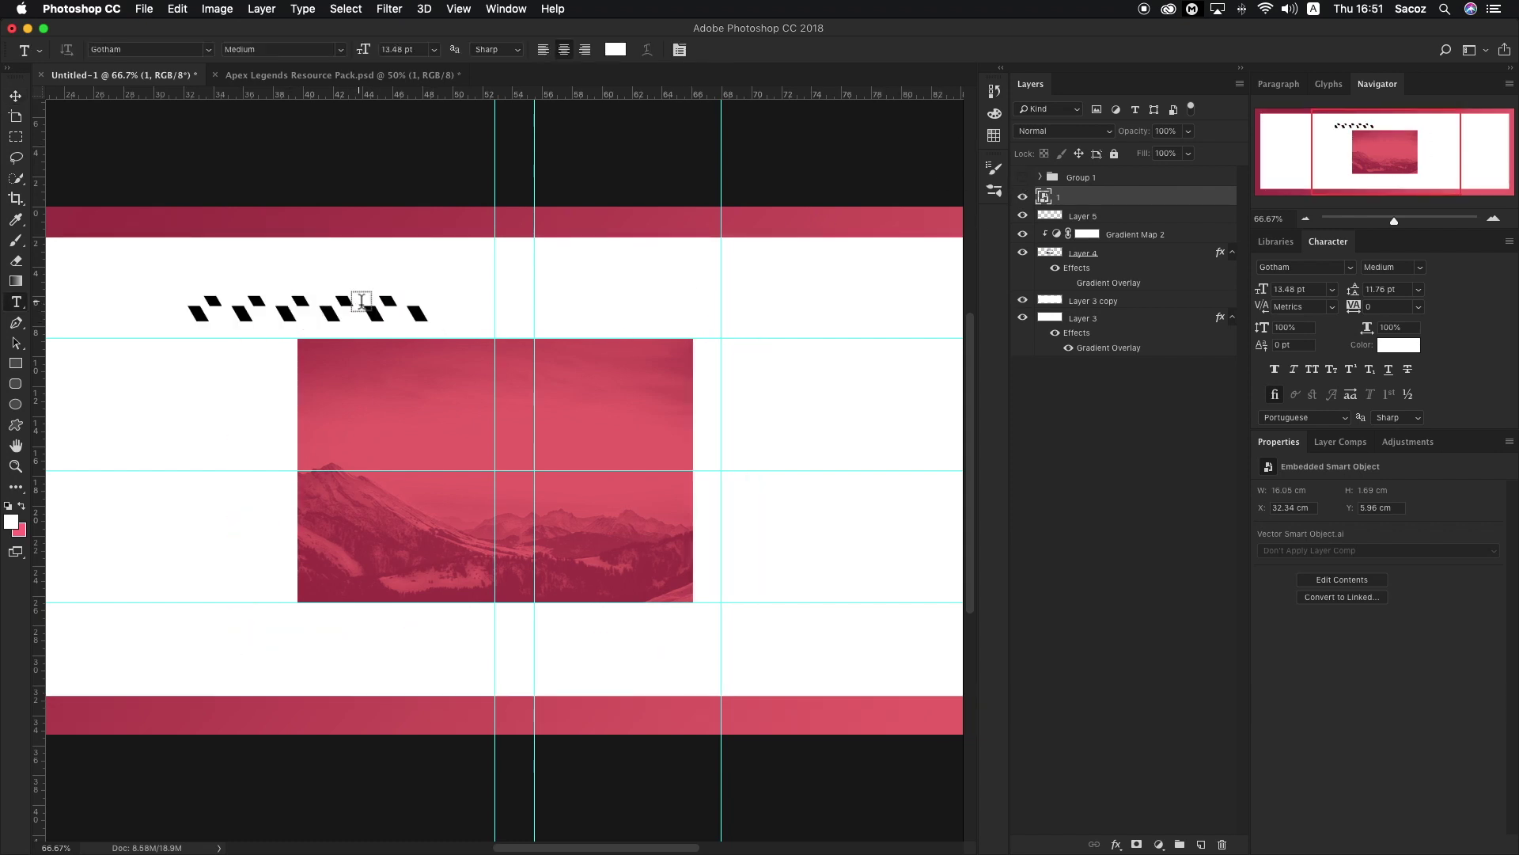
left_click(16, 100)
left_click_drag(395, 315, 414, 319)
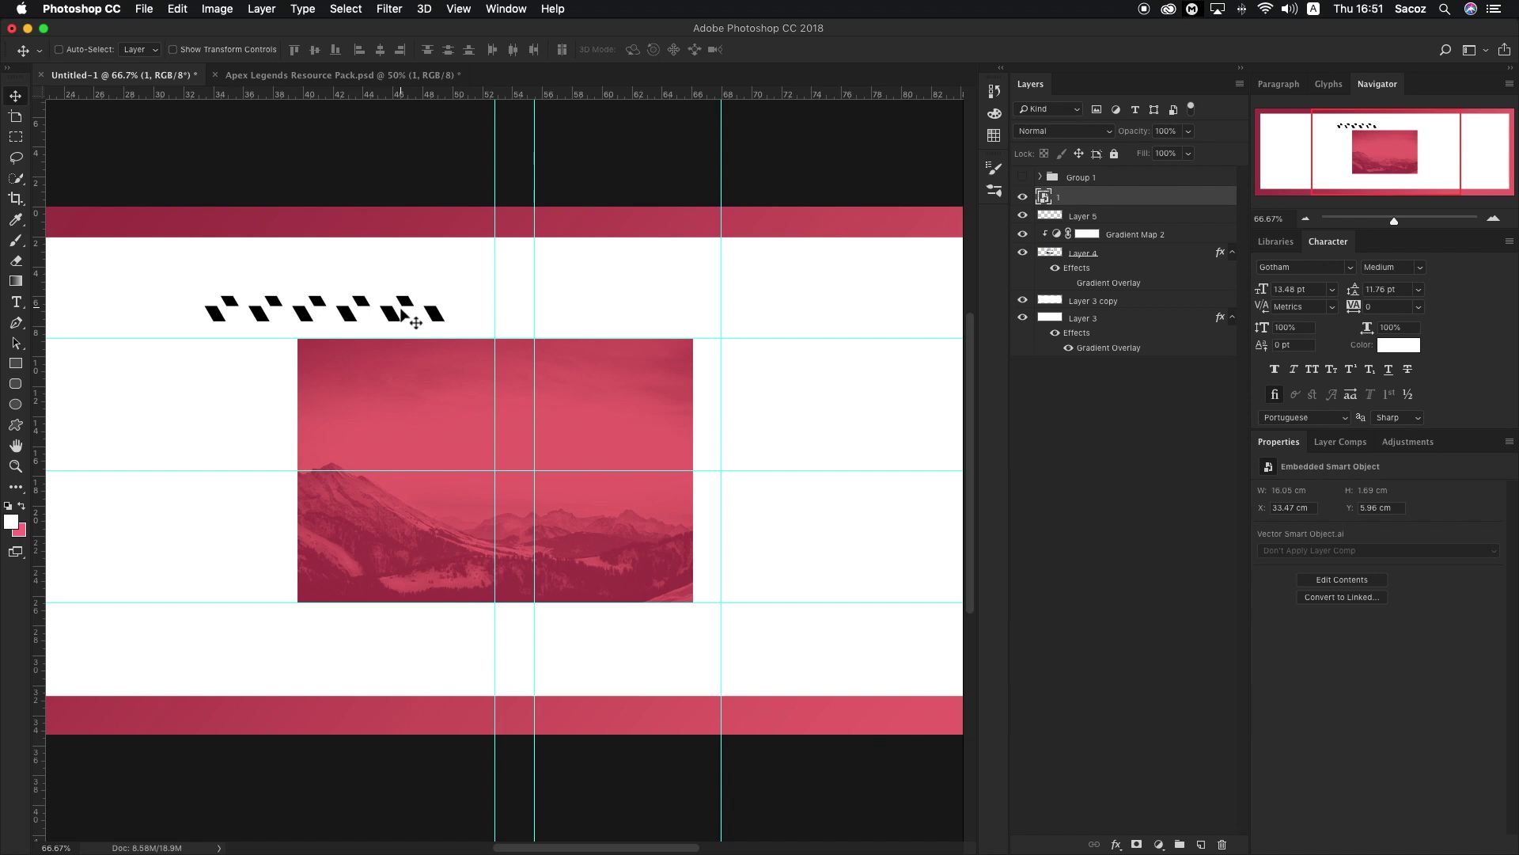
Add a Color Overlay in light red #d65e6a, Normal mode at 100% opacity, to the asset 1 pattern layer.
key("z")
key("super+minus")
left_click_drag(604, 502, 570, 479)
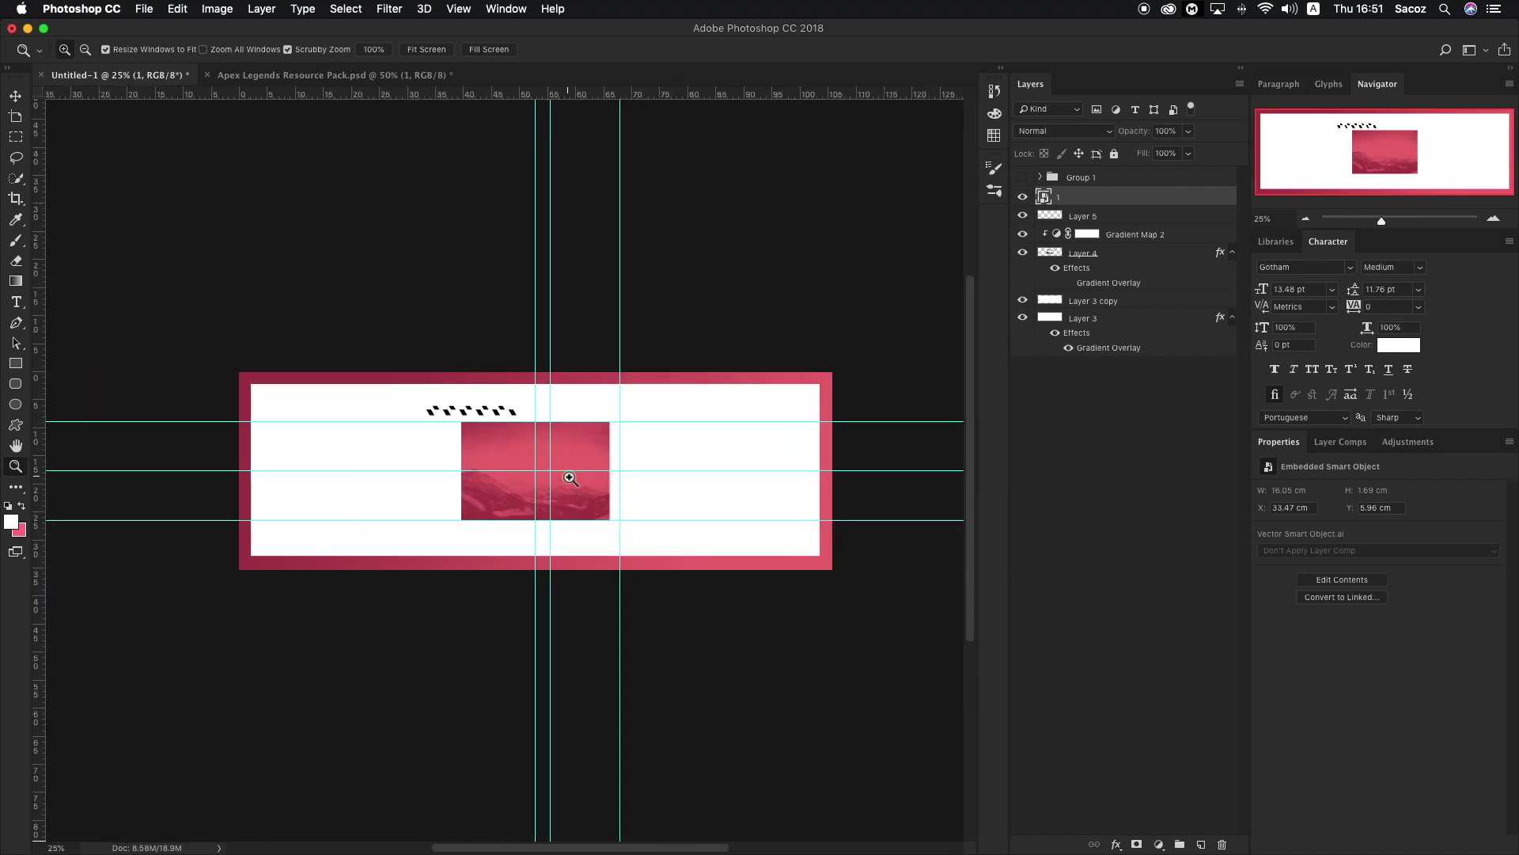
left_click(570, 478)
key("v")
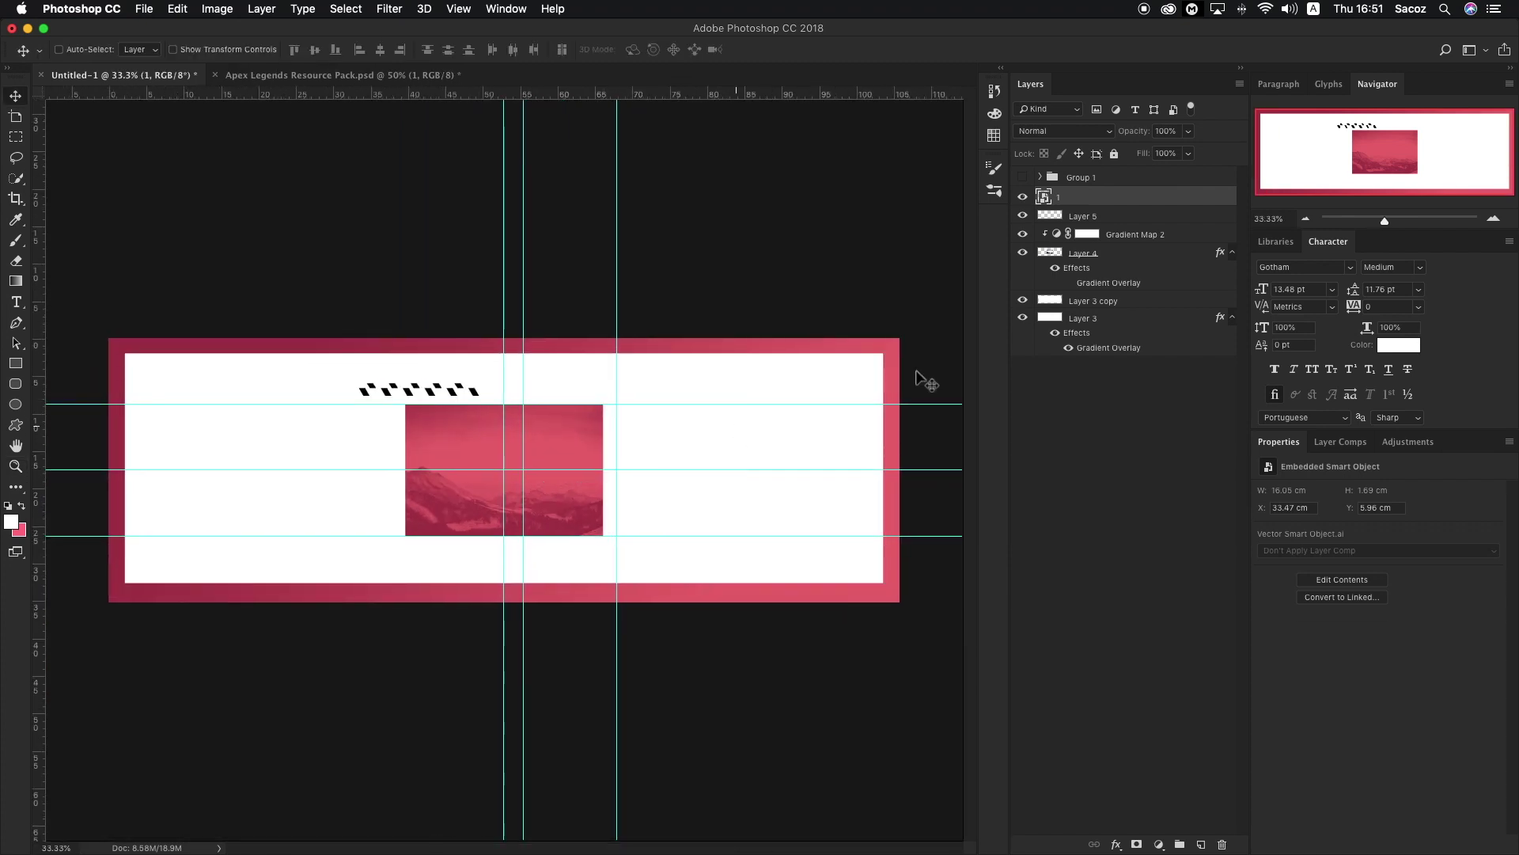
double_click(1073, 200)
left_click(895, 157)
left_click(972, 160)
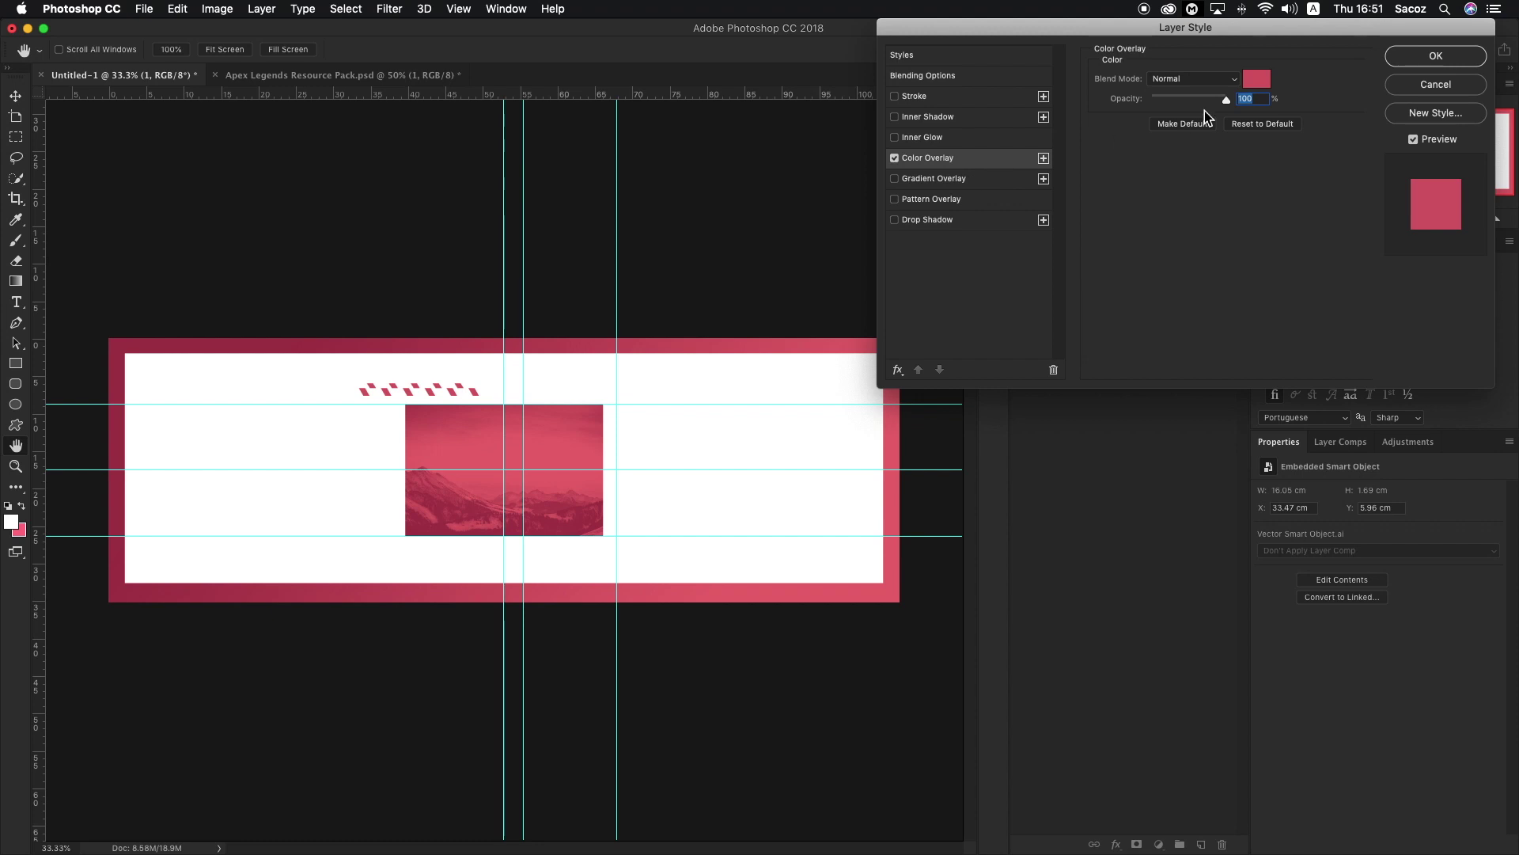
left_click(1259, 80)
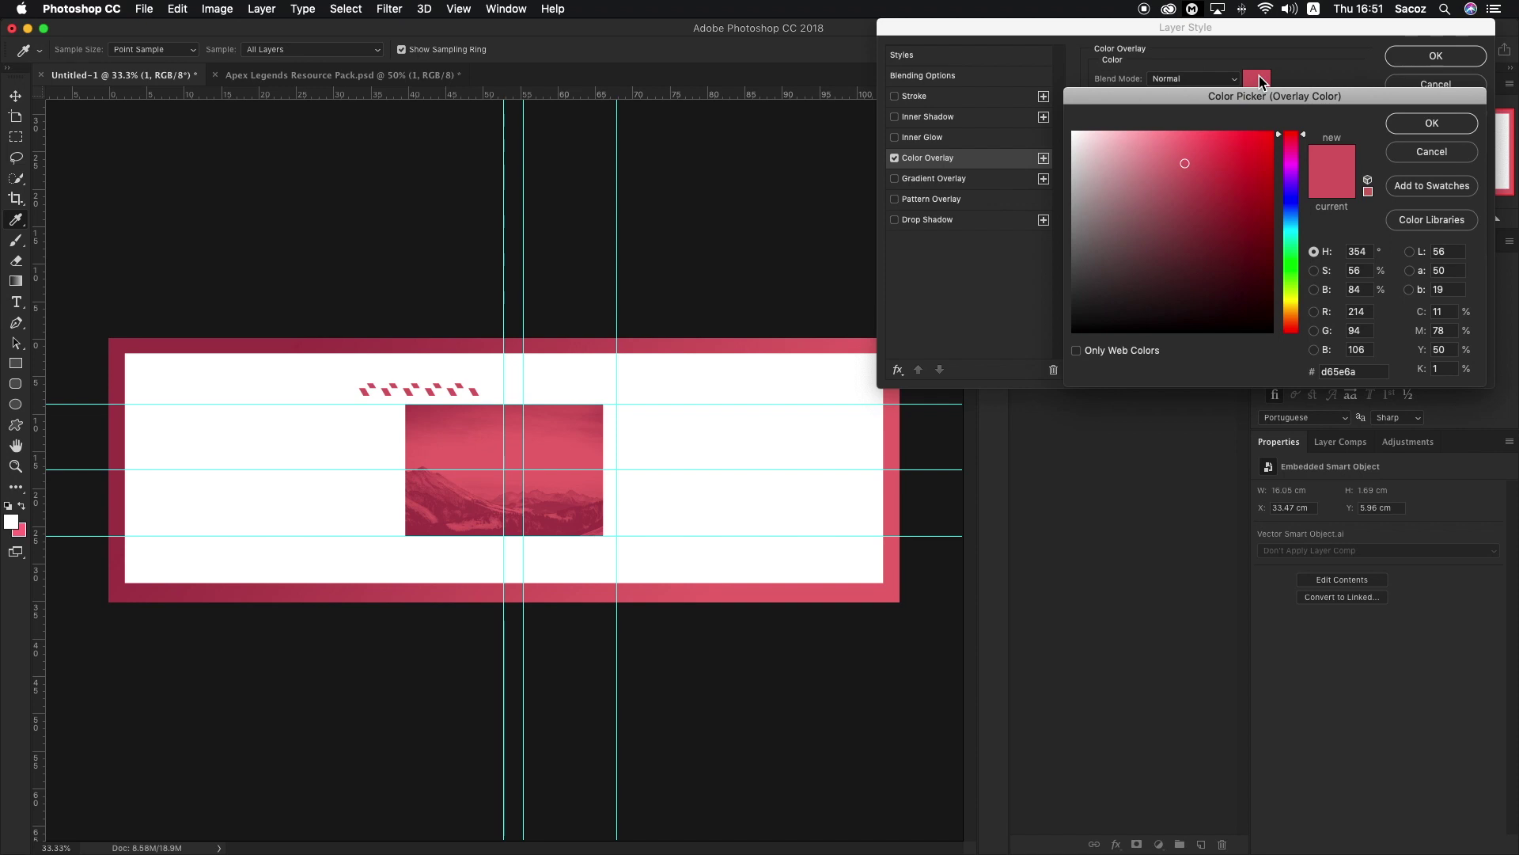
left_click(1450, 124)
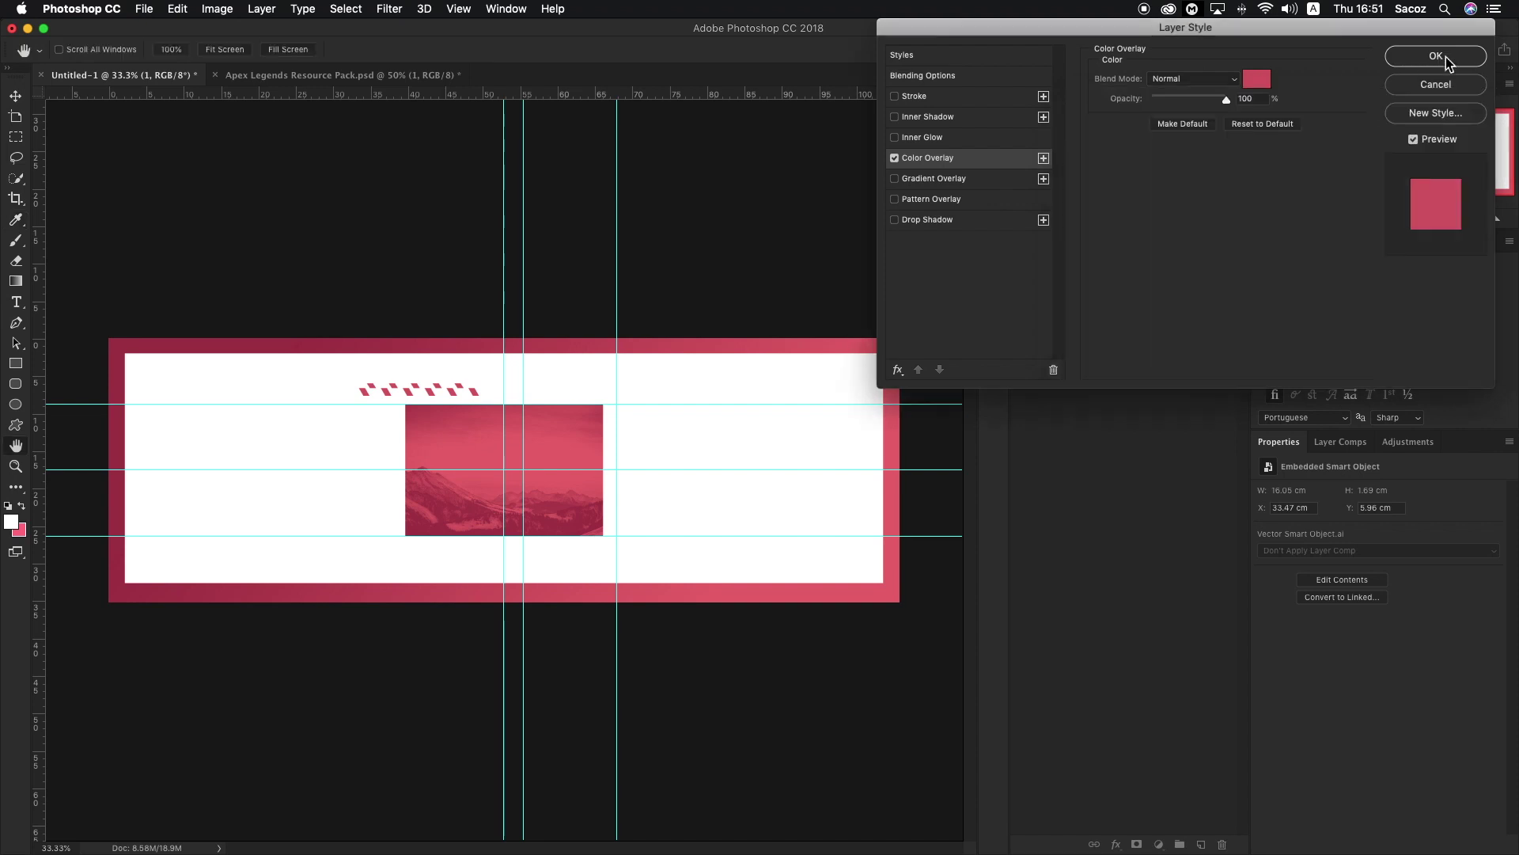
key("Return")
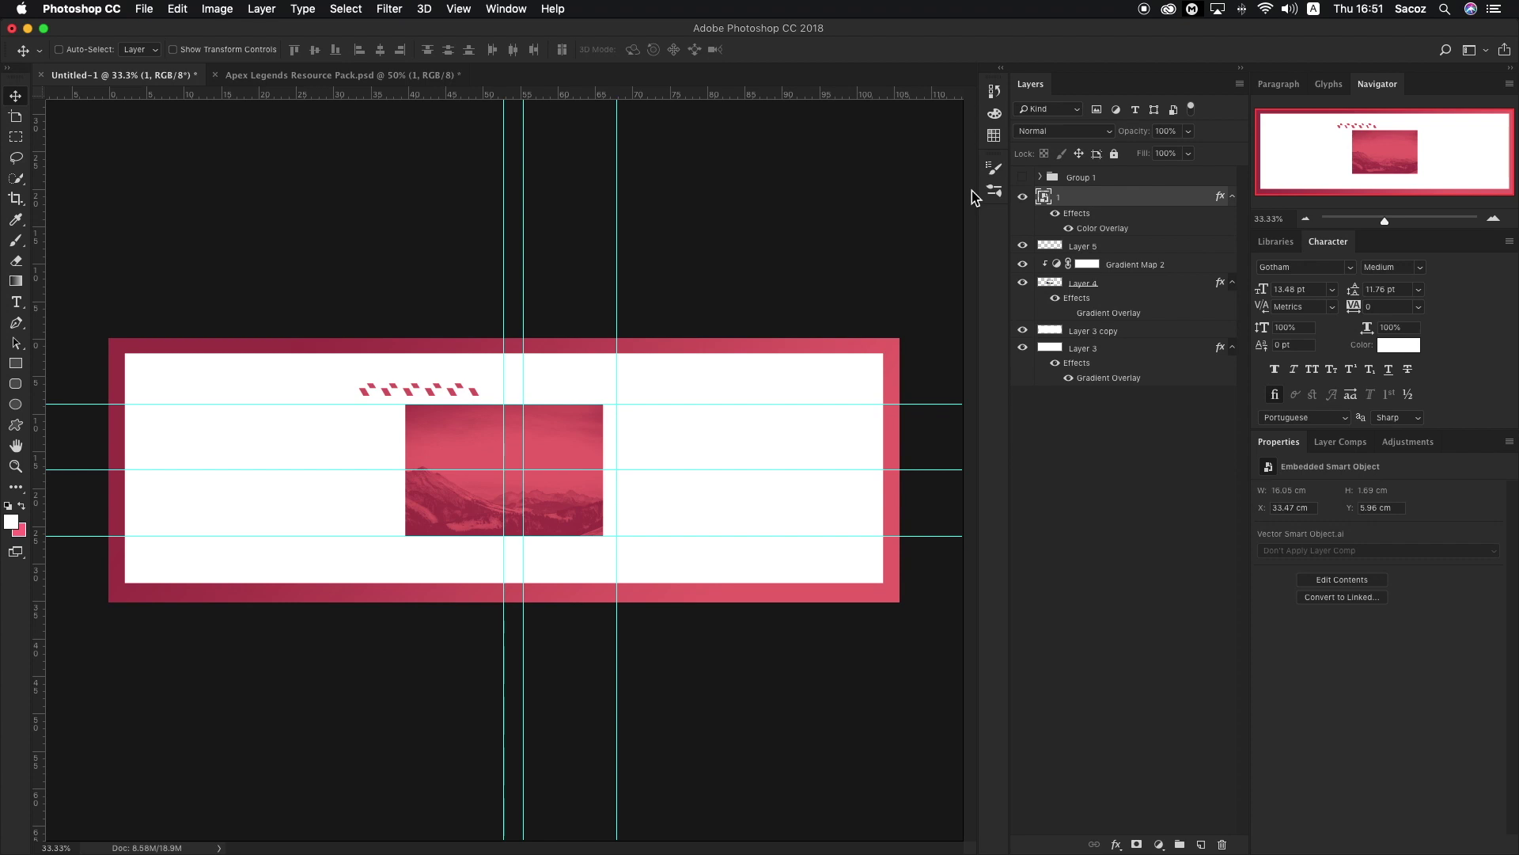
Copy asset 2 from Apex Legends Resource Pack.psd and paste it into the Untitled-1 banner above layer 1.
left_click(400, 74)
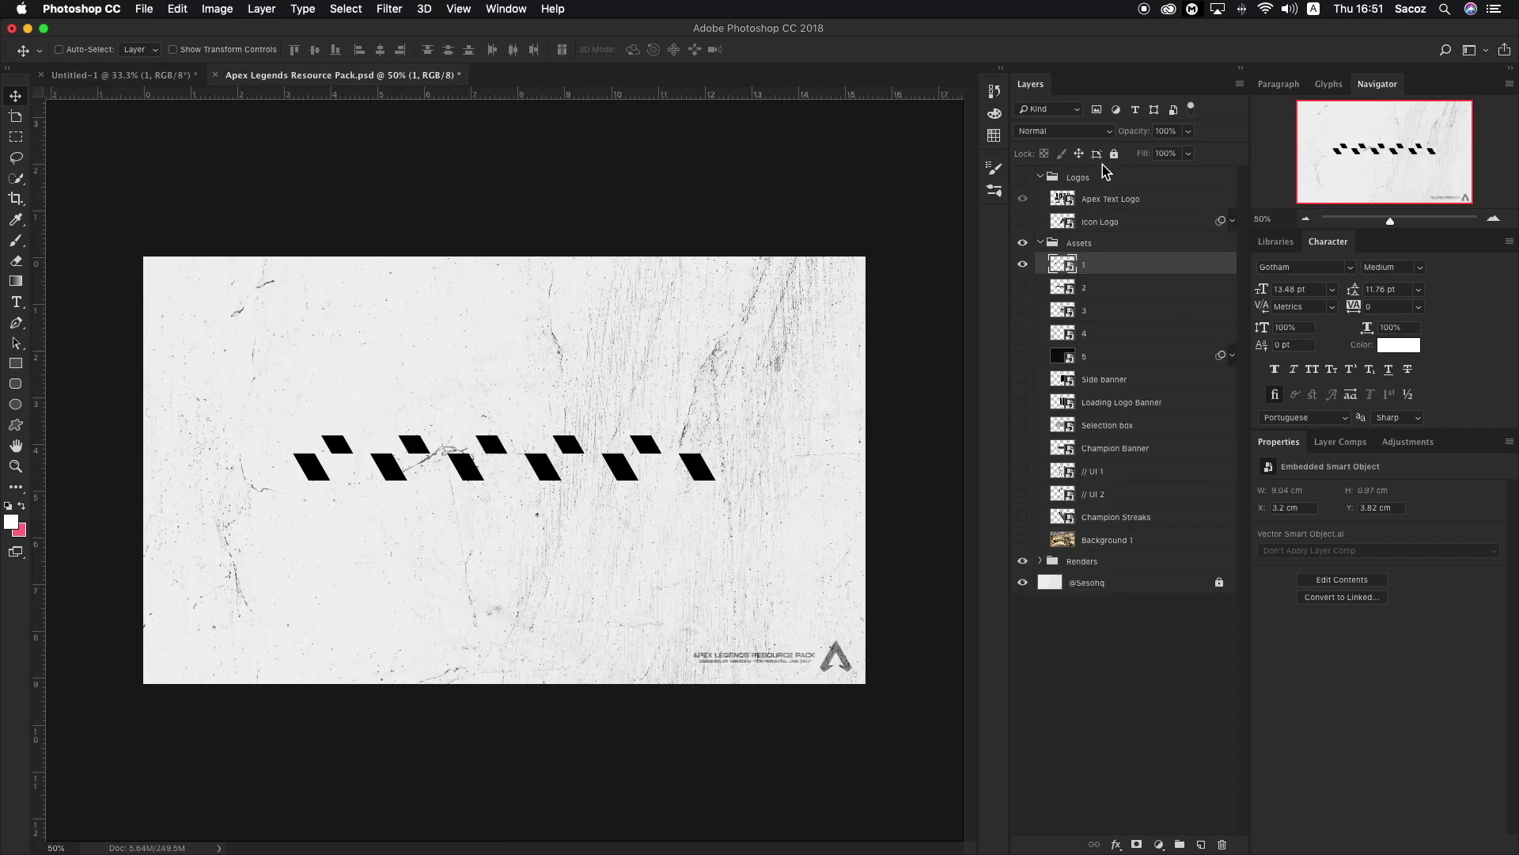
left_click(1024, 287)
left_click(1140, 295)
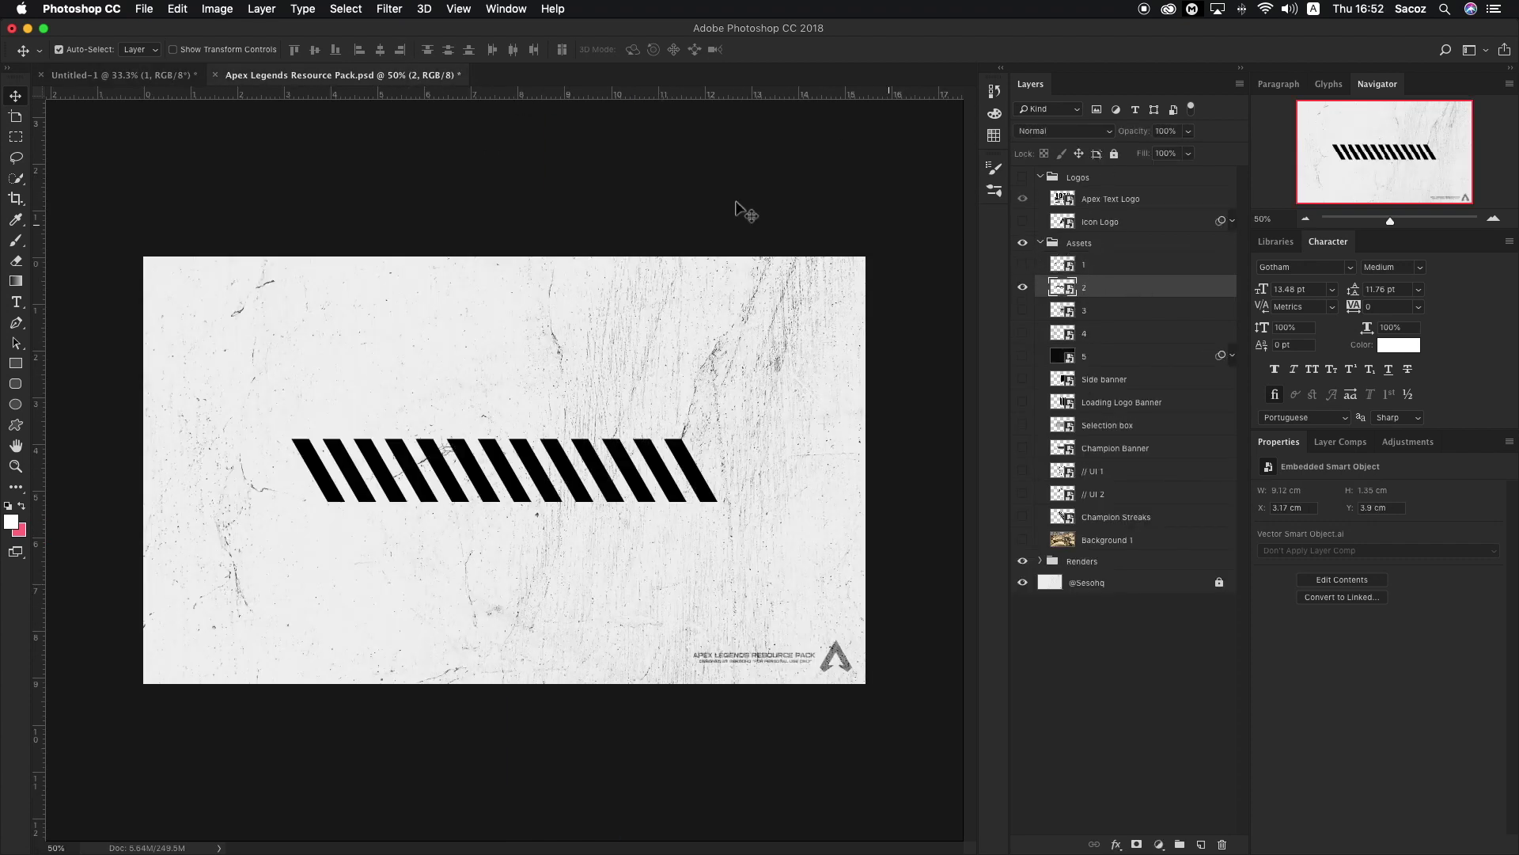
left_click(148, 79)
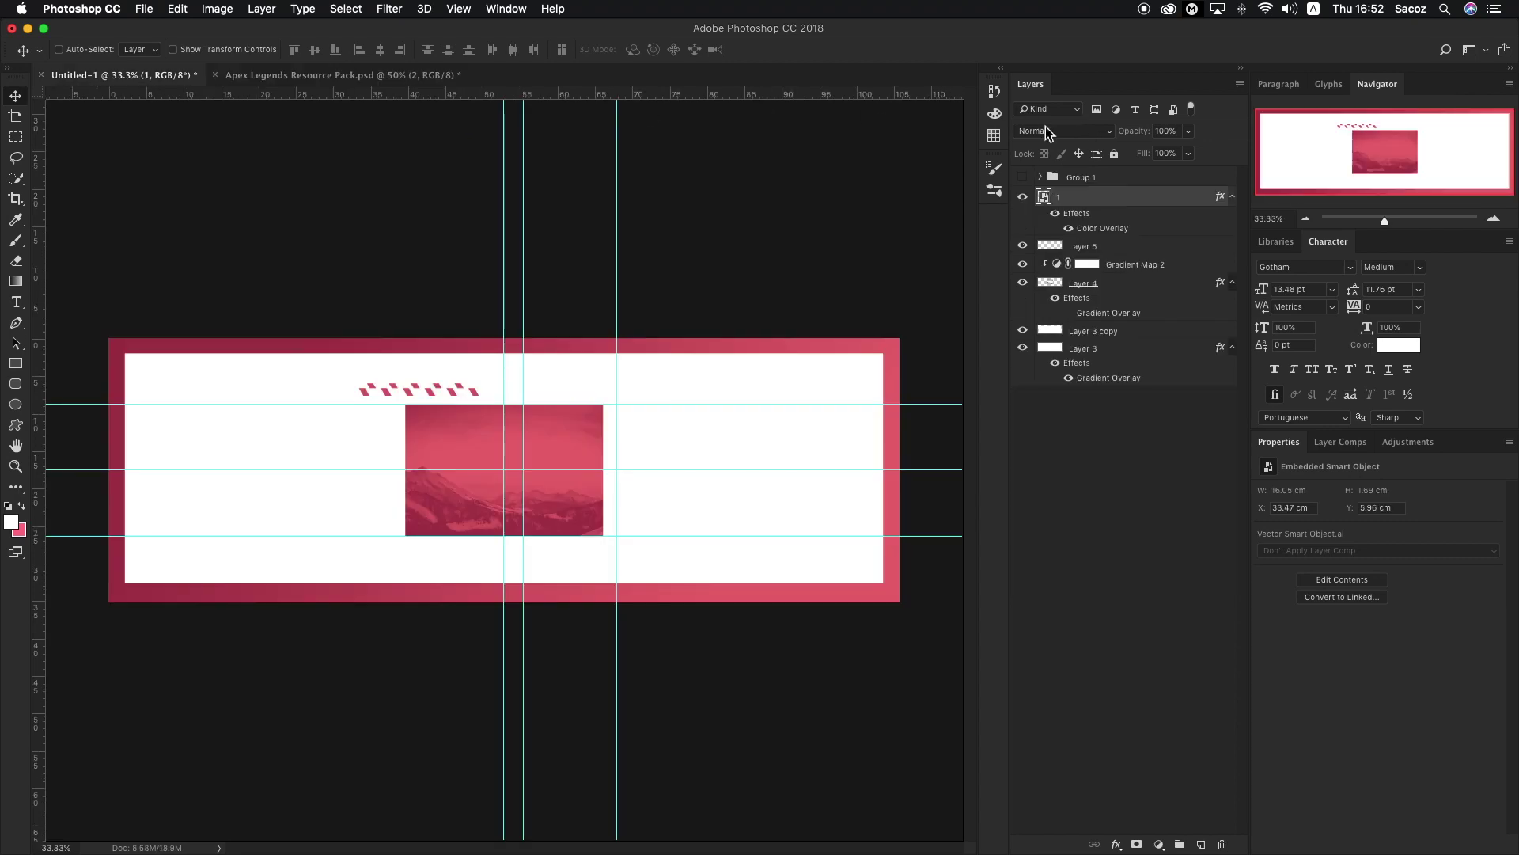
key("super+v")
key("Return")
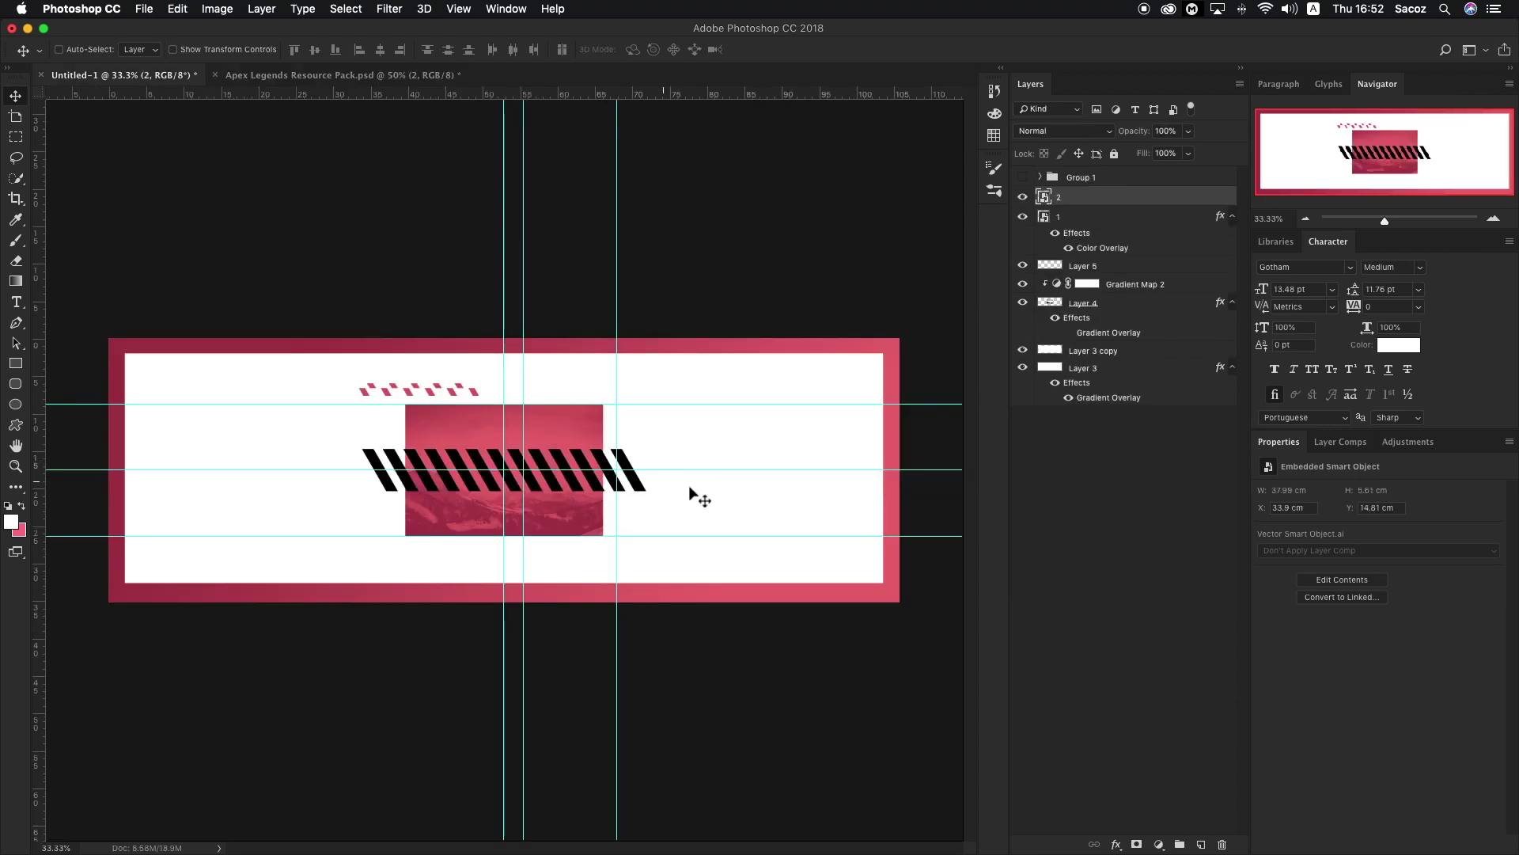
Rotate the asset 2 stripes -90°, scale them to the photo's height, and place them against the vertical guide beside the photo's right edge.
key("super+t")
left_click_drag(656, 452, 487, 321)
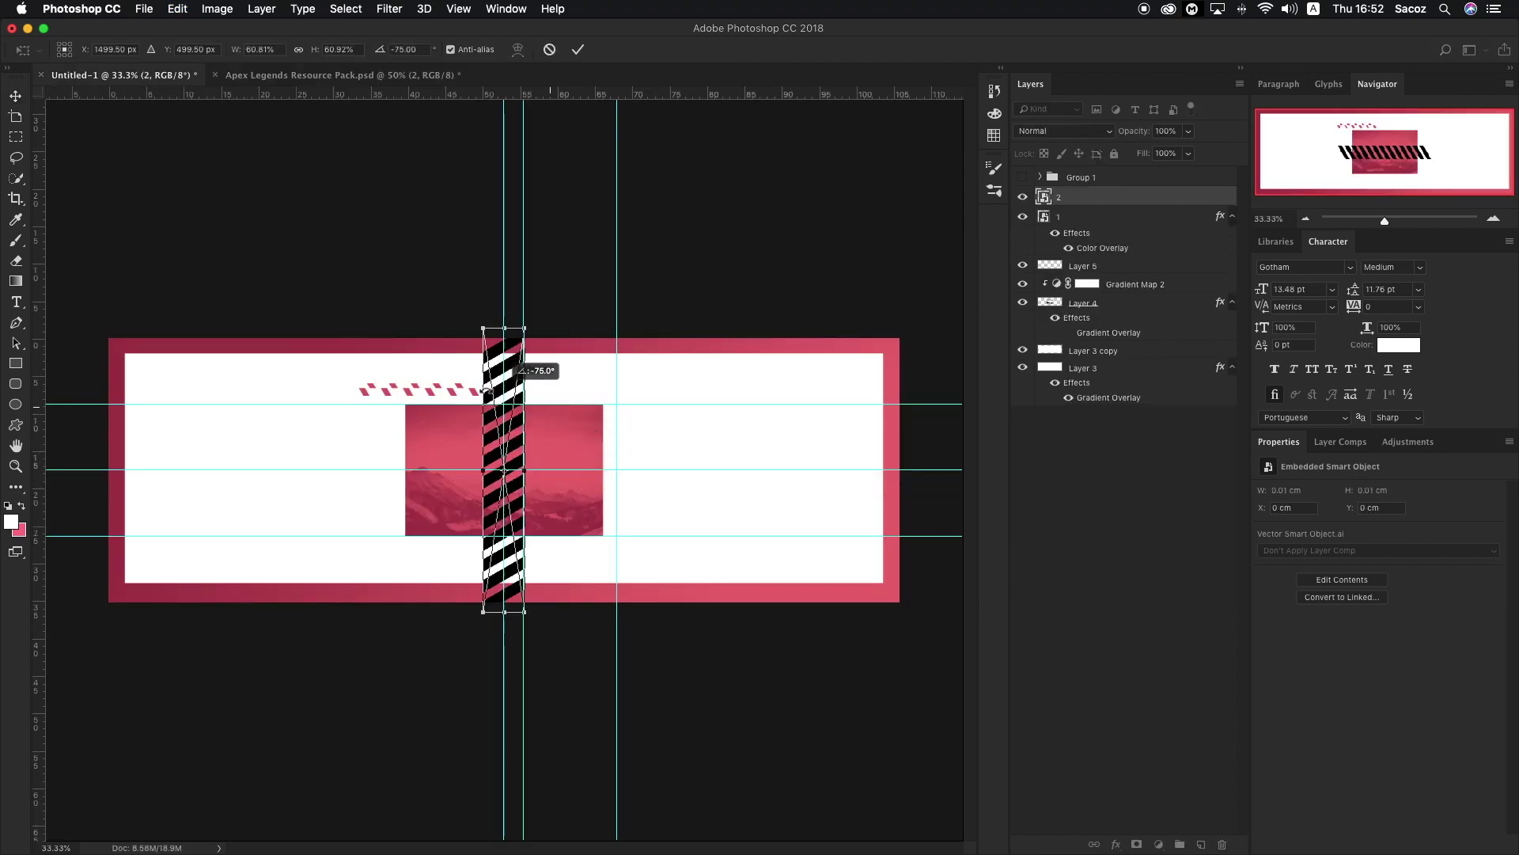
left_click_drag(526, 389, 668, 390)
left_click_drag(668, 331, 624, 402)
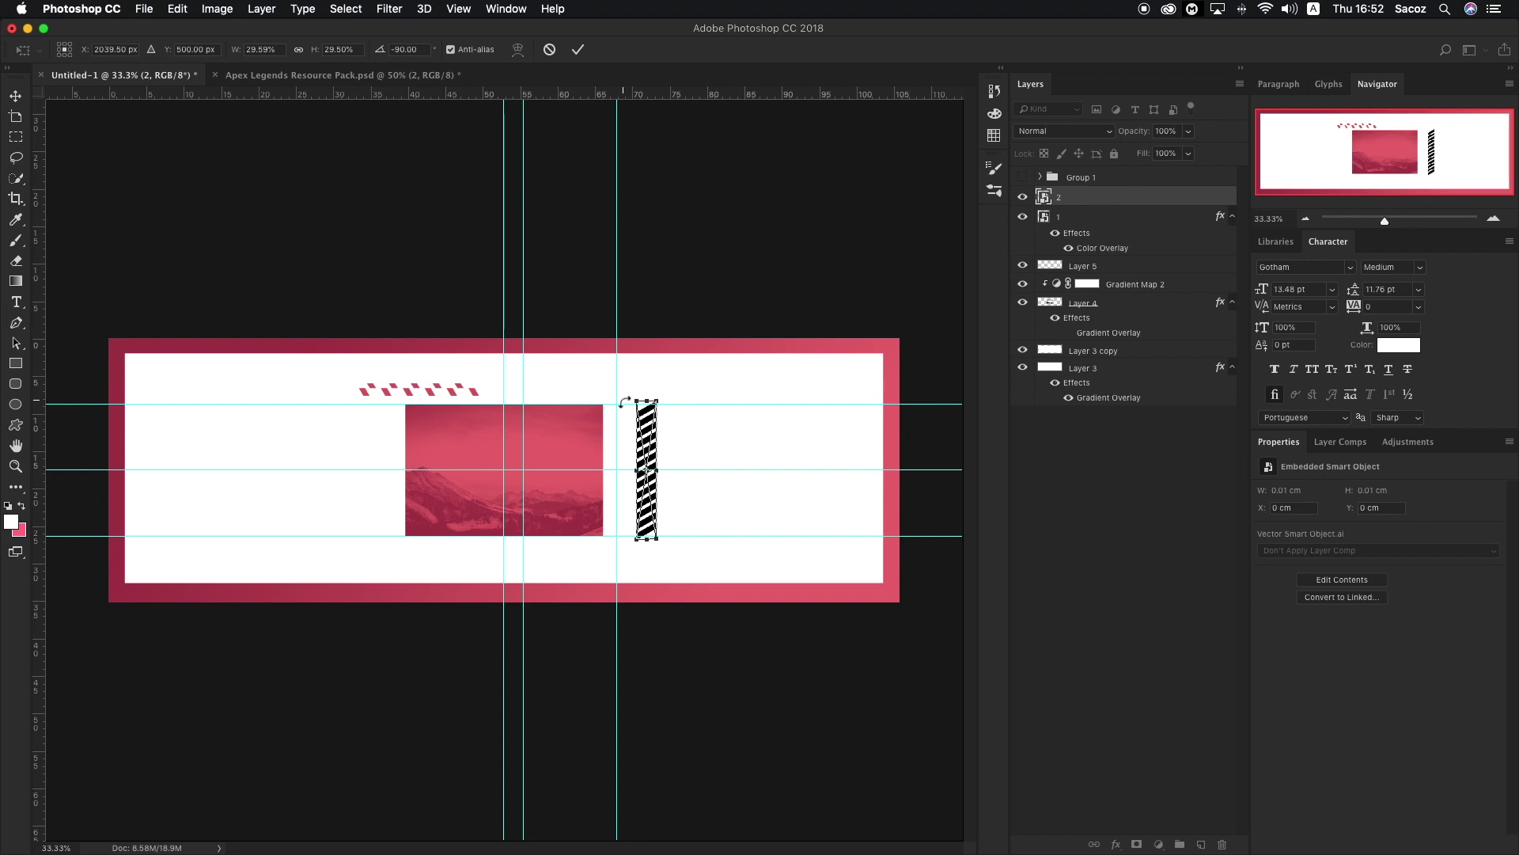
key("Escape")
key("super+t")
right_click(601, 458)
left_click(661, 442)
left_click_drag(661, 442, 634, 414)
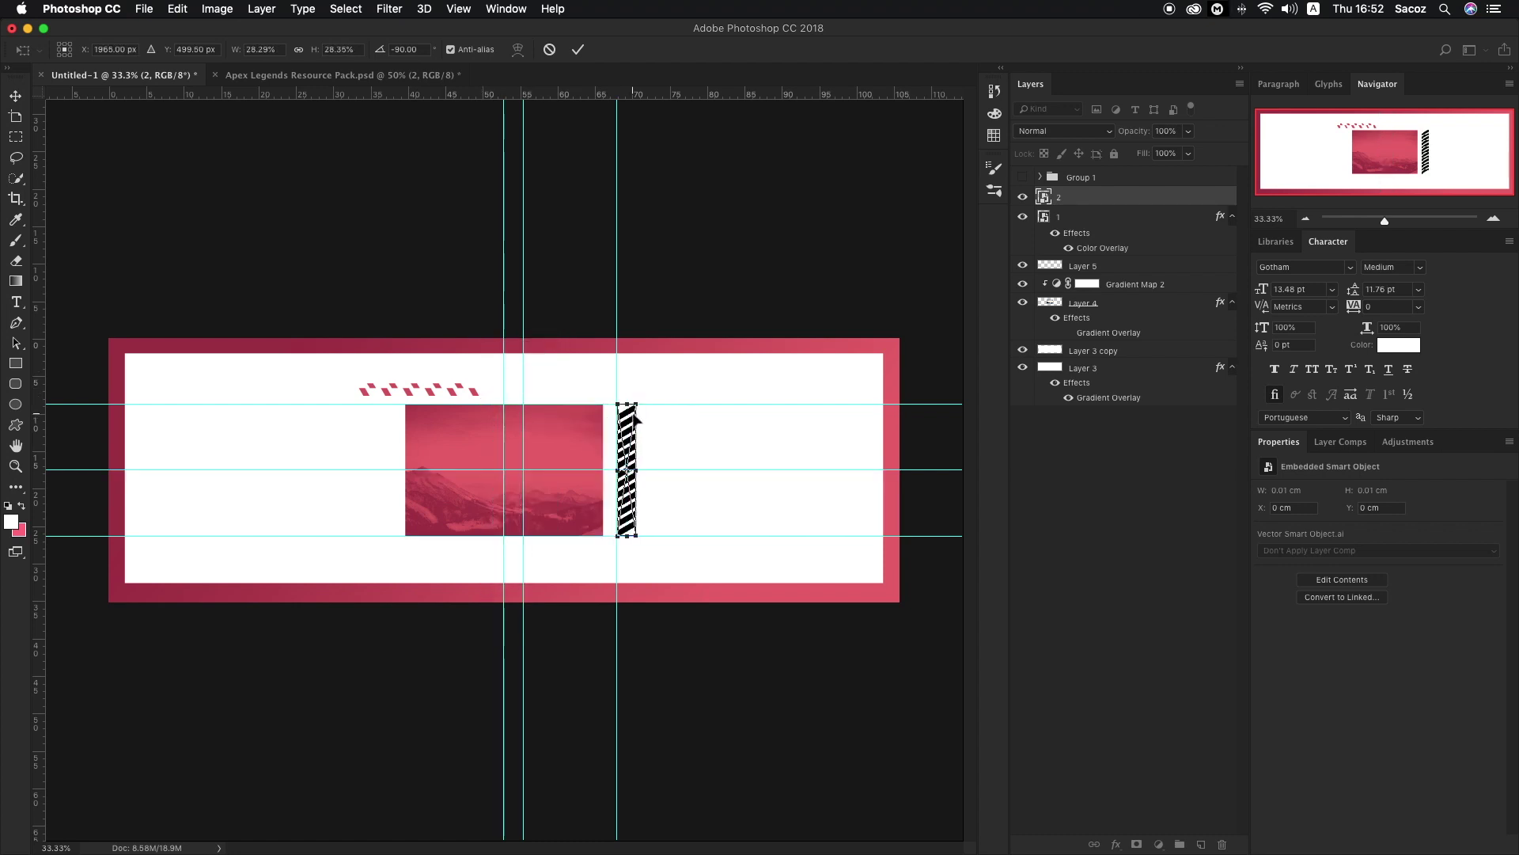
key("Return")
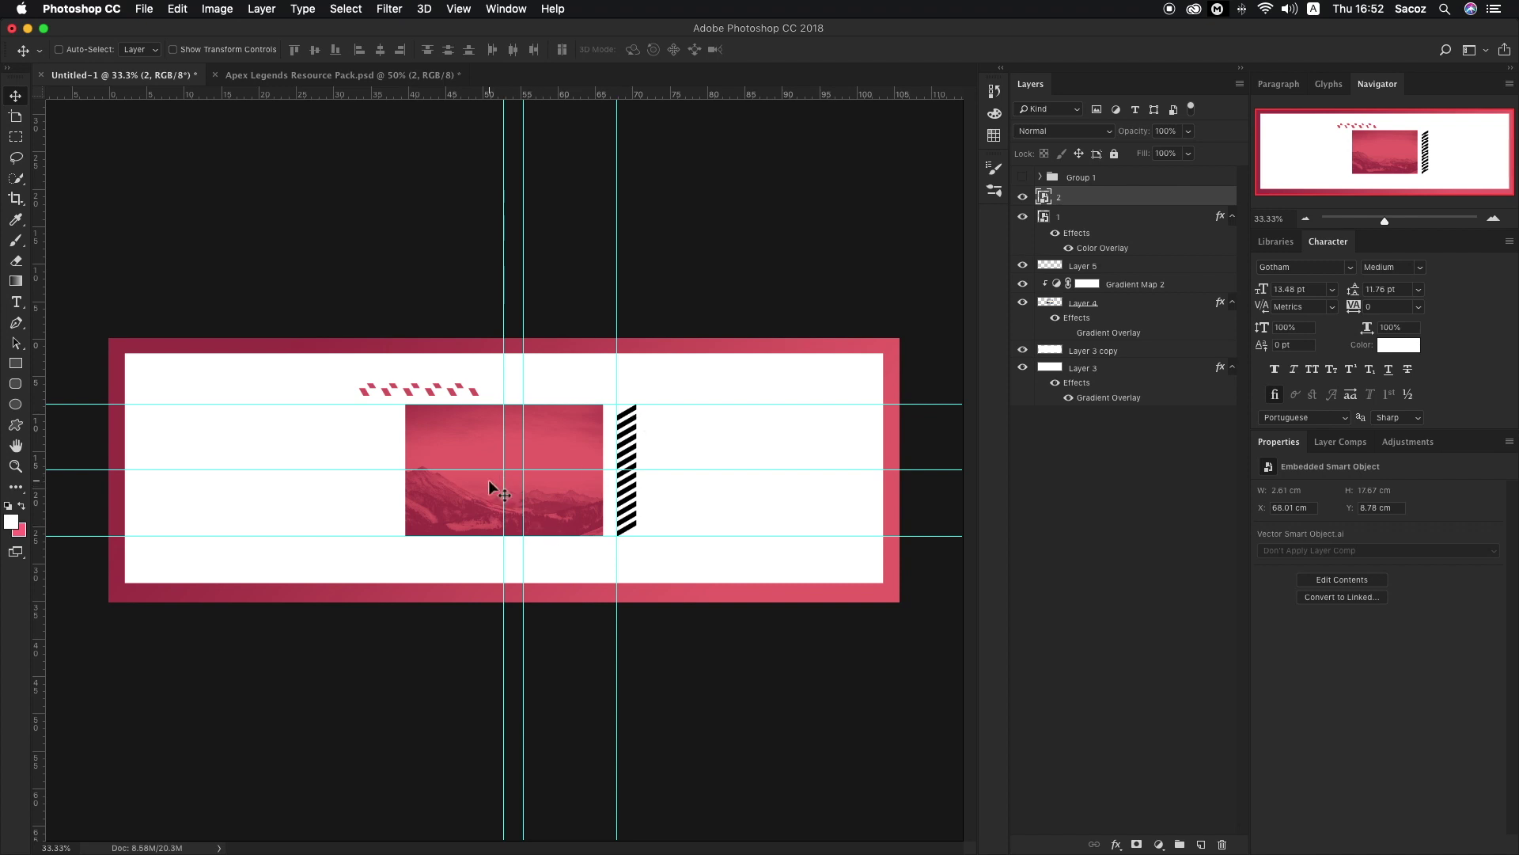
Add a light red Color Overlay, Normal mode at 100% opacity, to the asset 2 stripes layer.
key("super+equal")
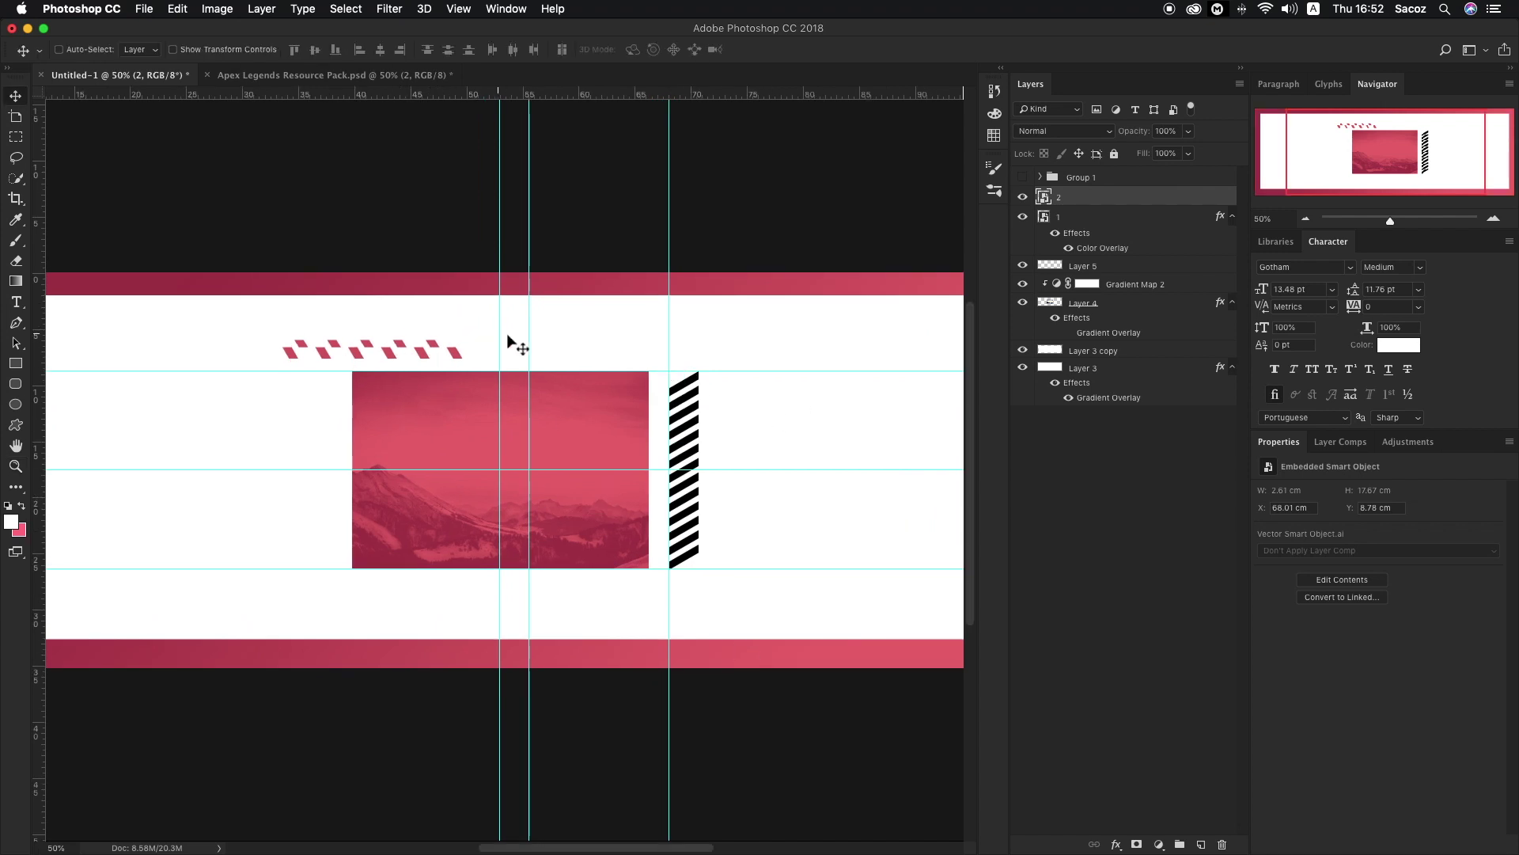
double_click(1097, 199)
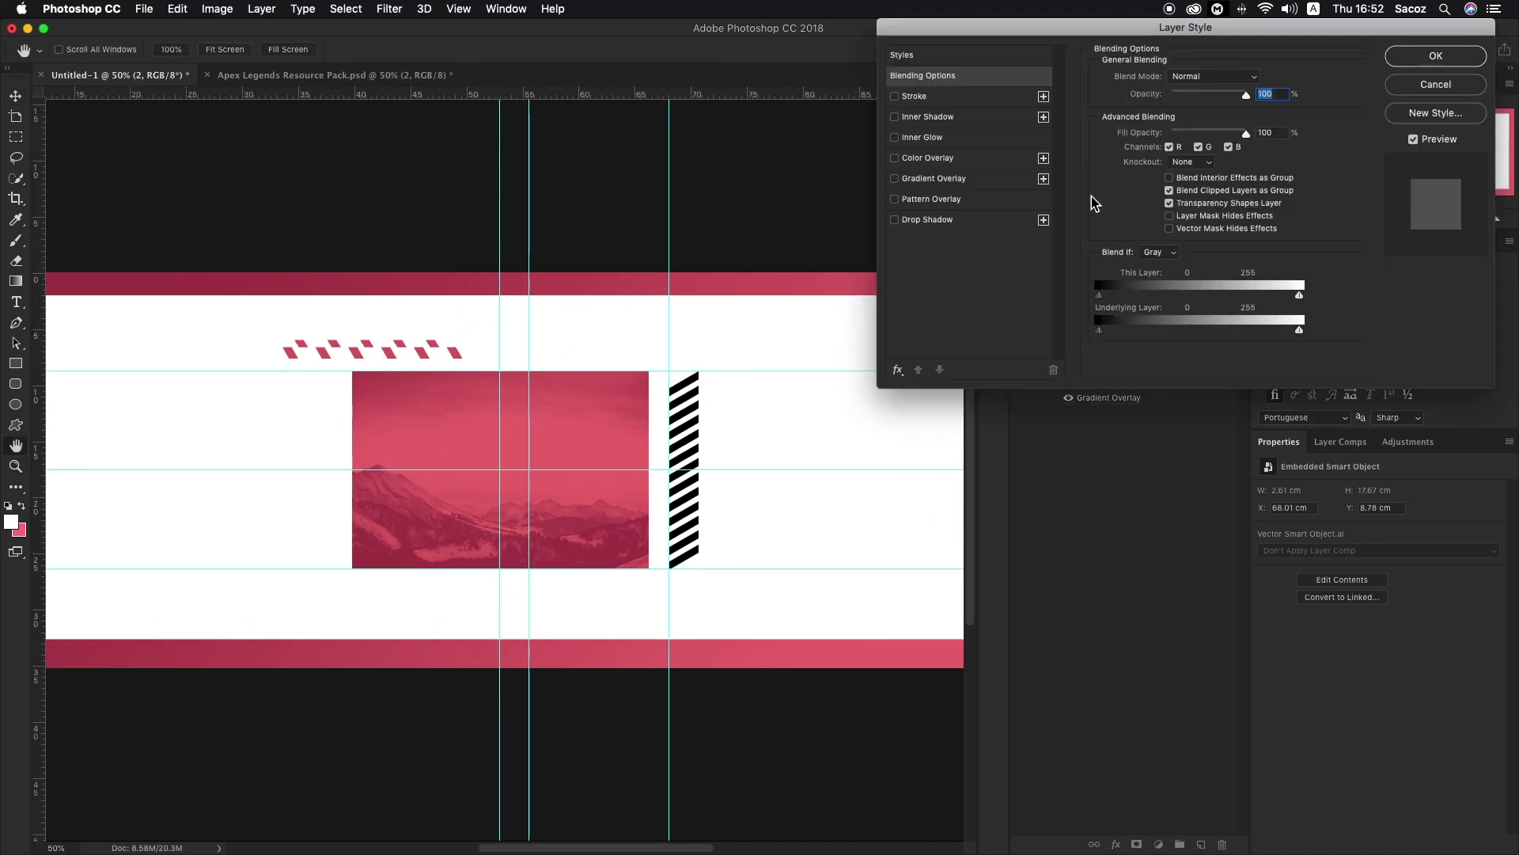
left_click(895, 158)
left_click(933, 160)
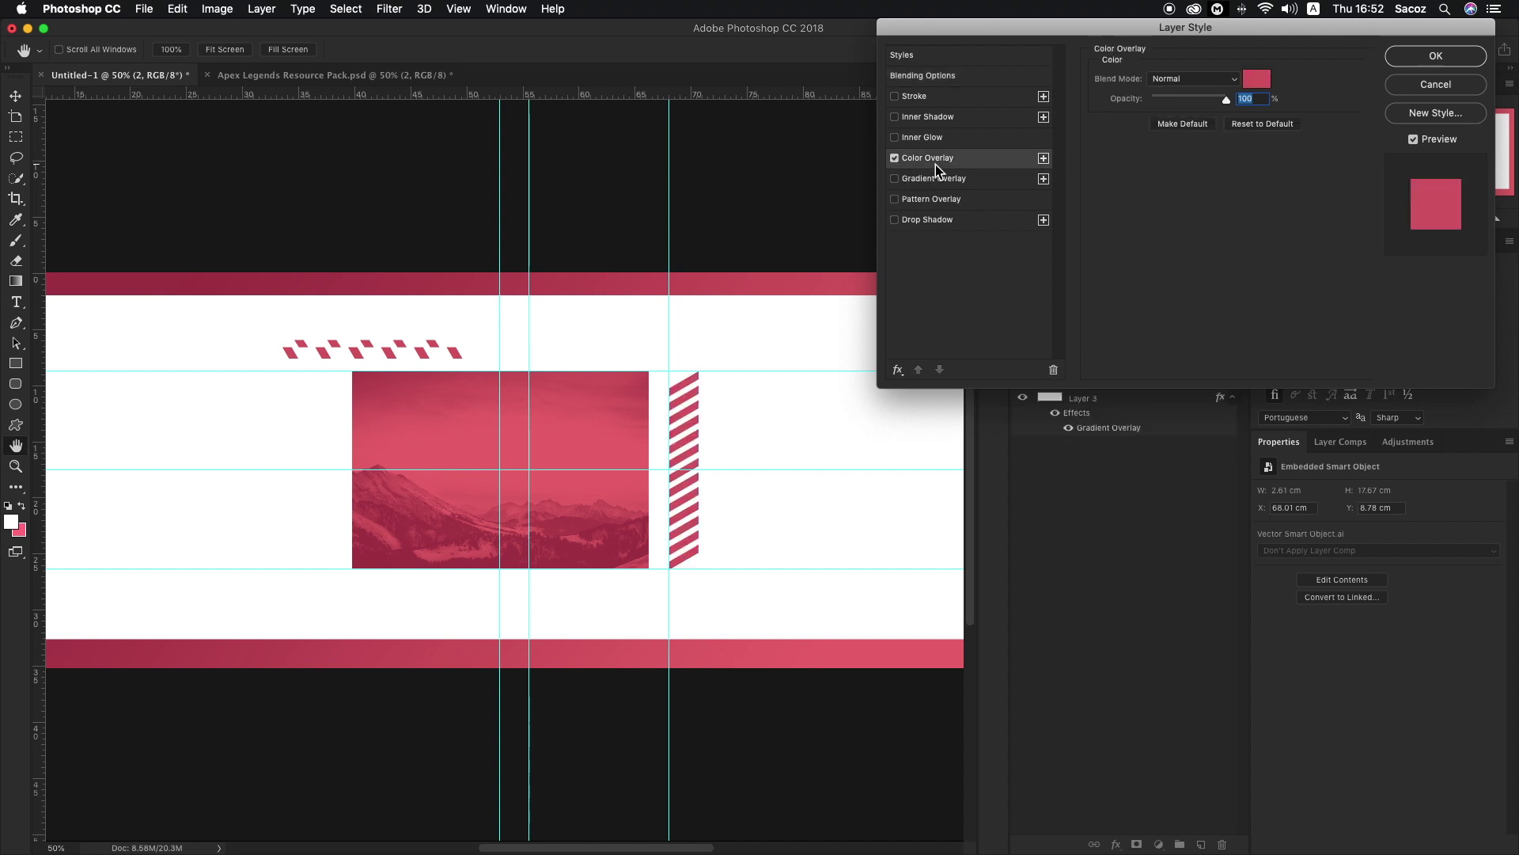
key("Return")
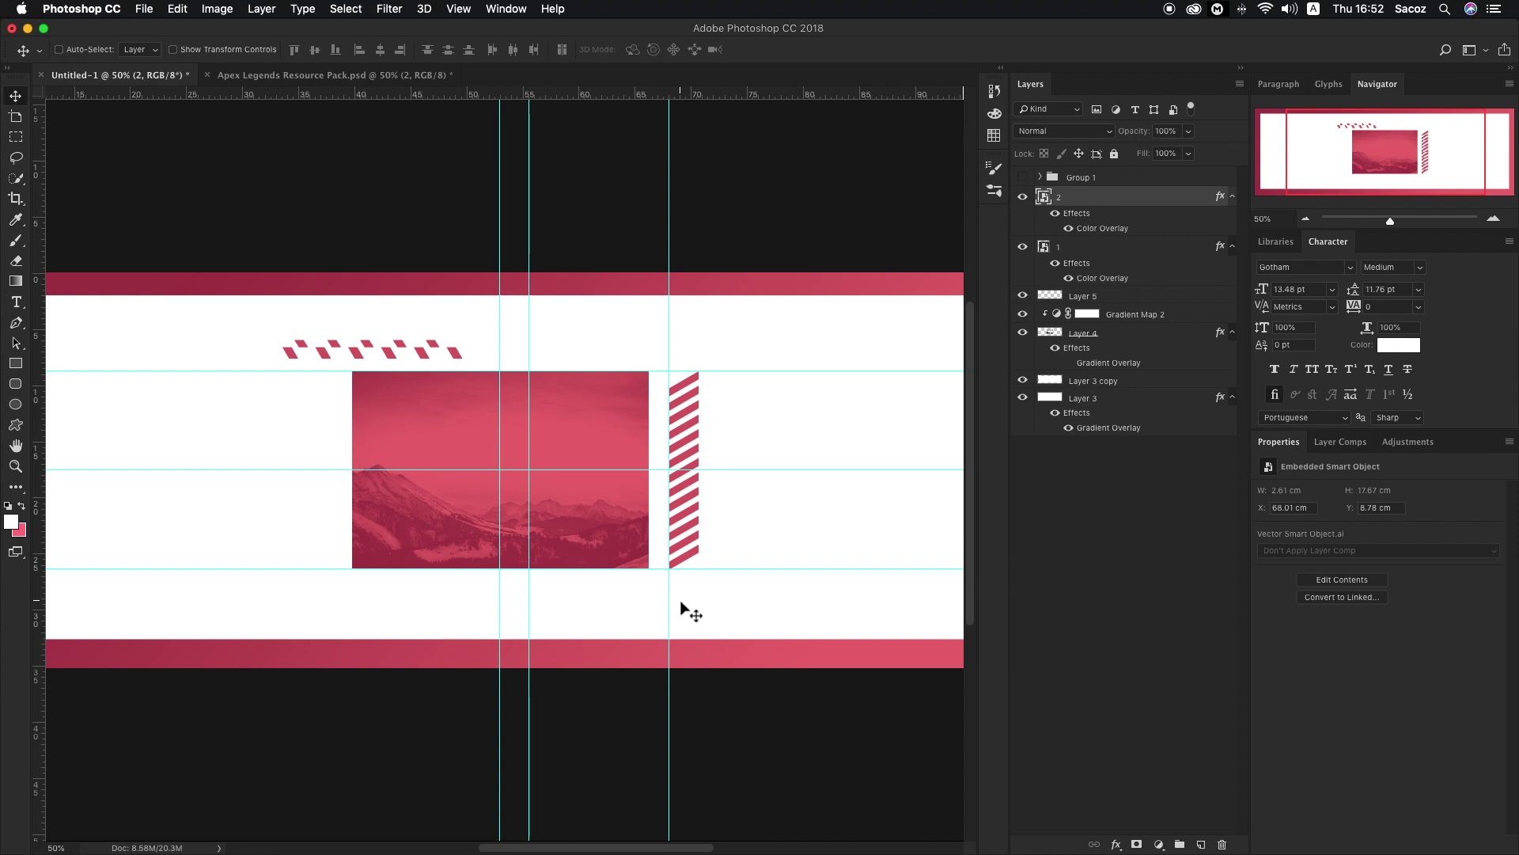
Add a text layer with the designer's name in vertically stacked letters and enlarge it to about 112.58 pt beside the photo's left edge.
left_click(1201, 844)
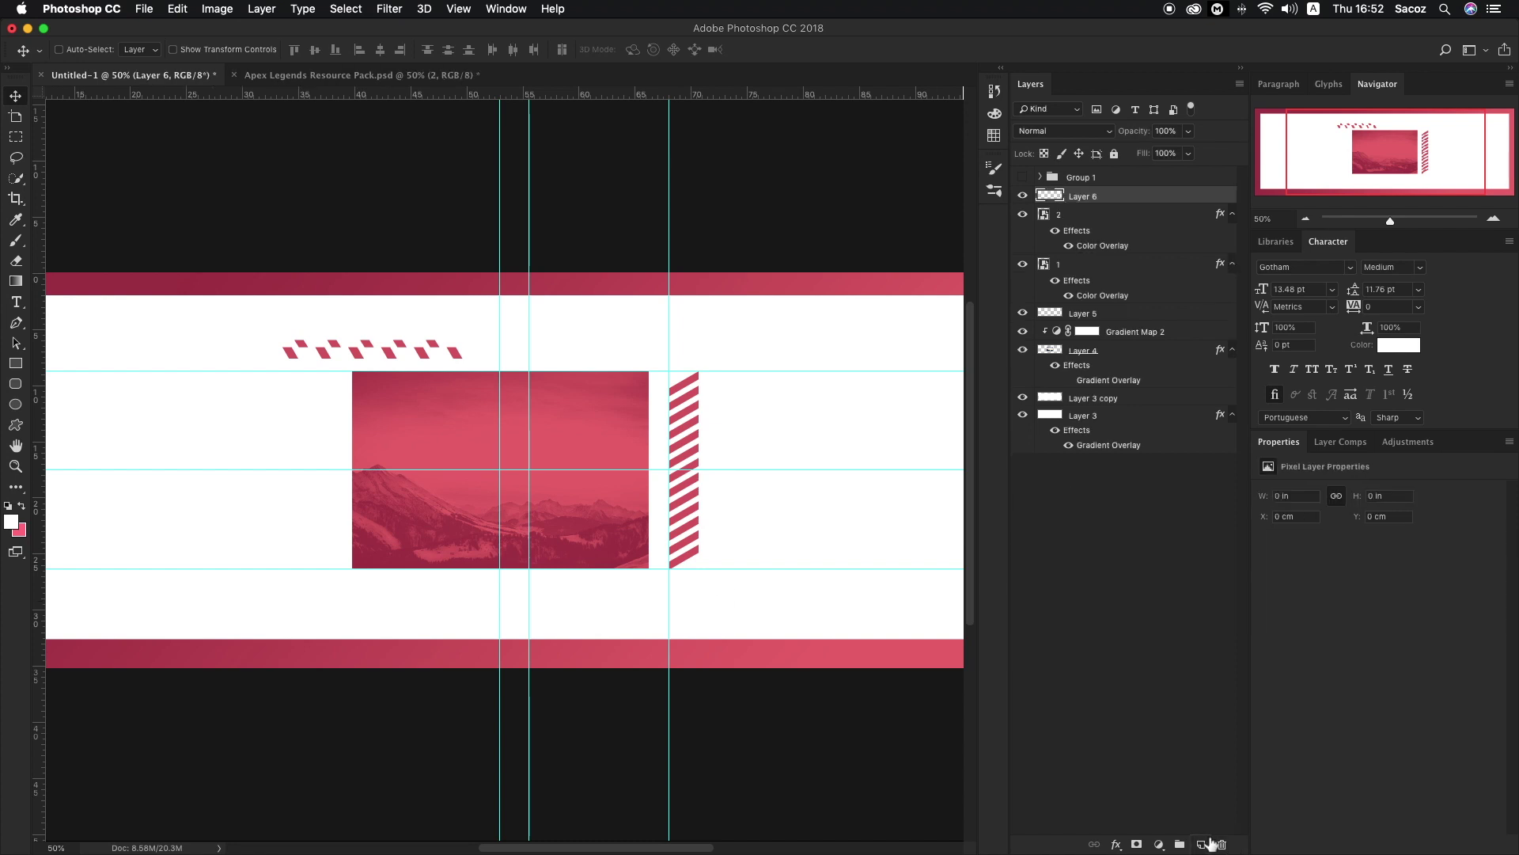
key("t")
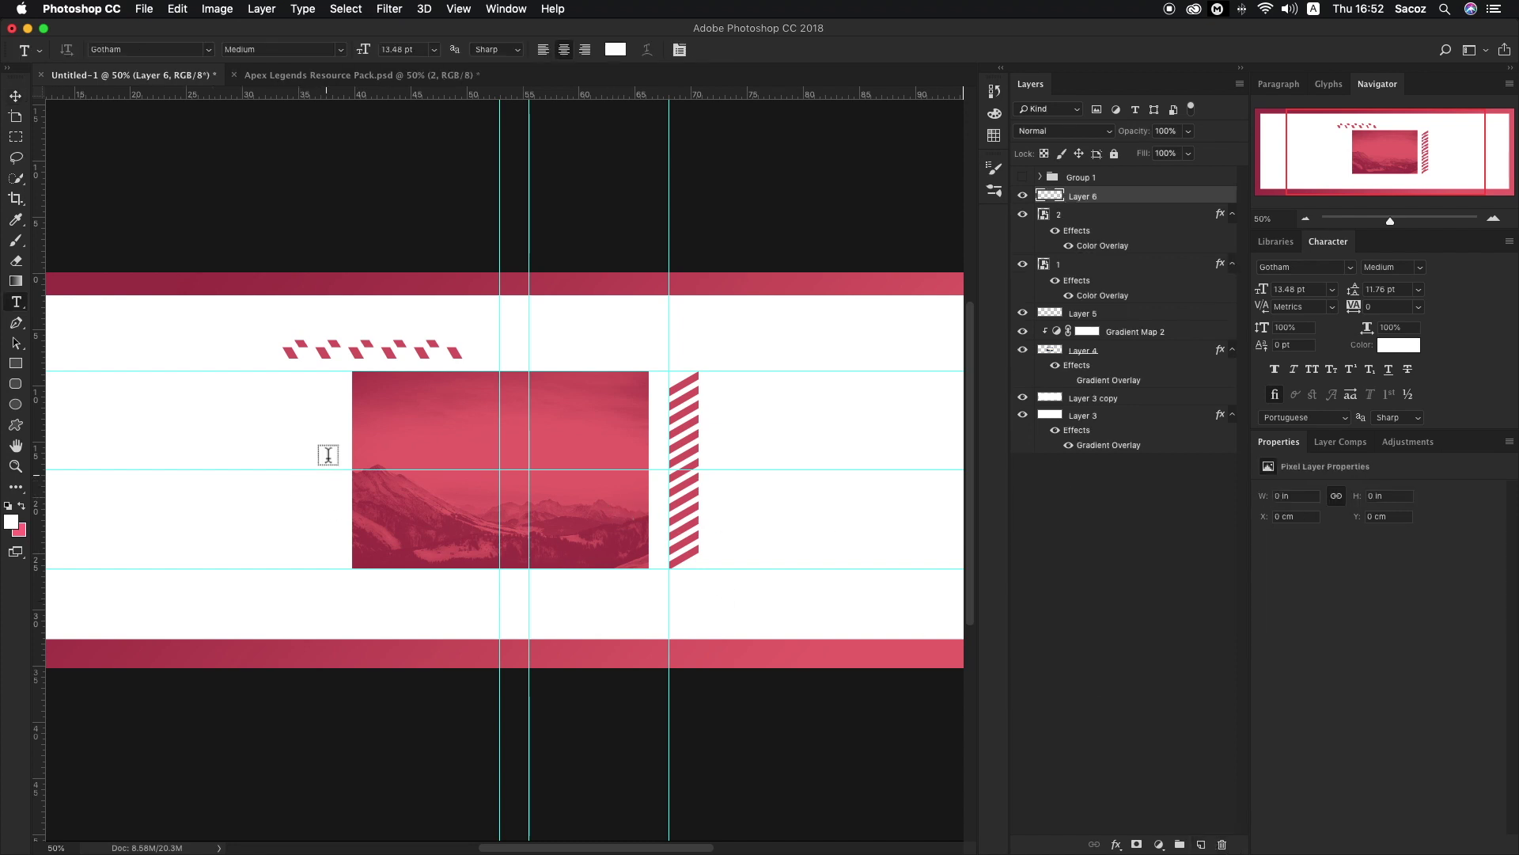
left_click(274, 410)
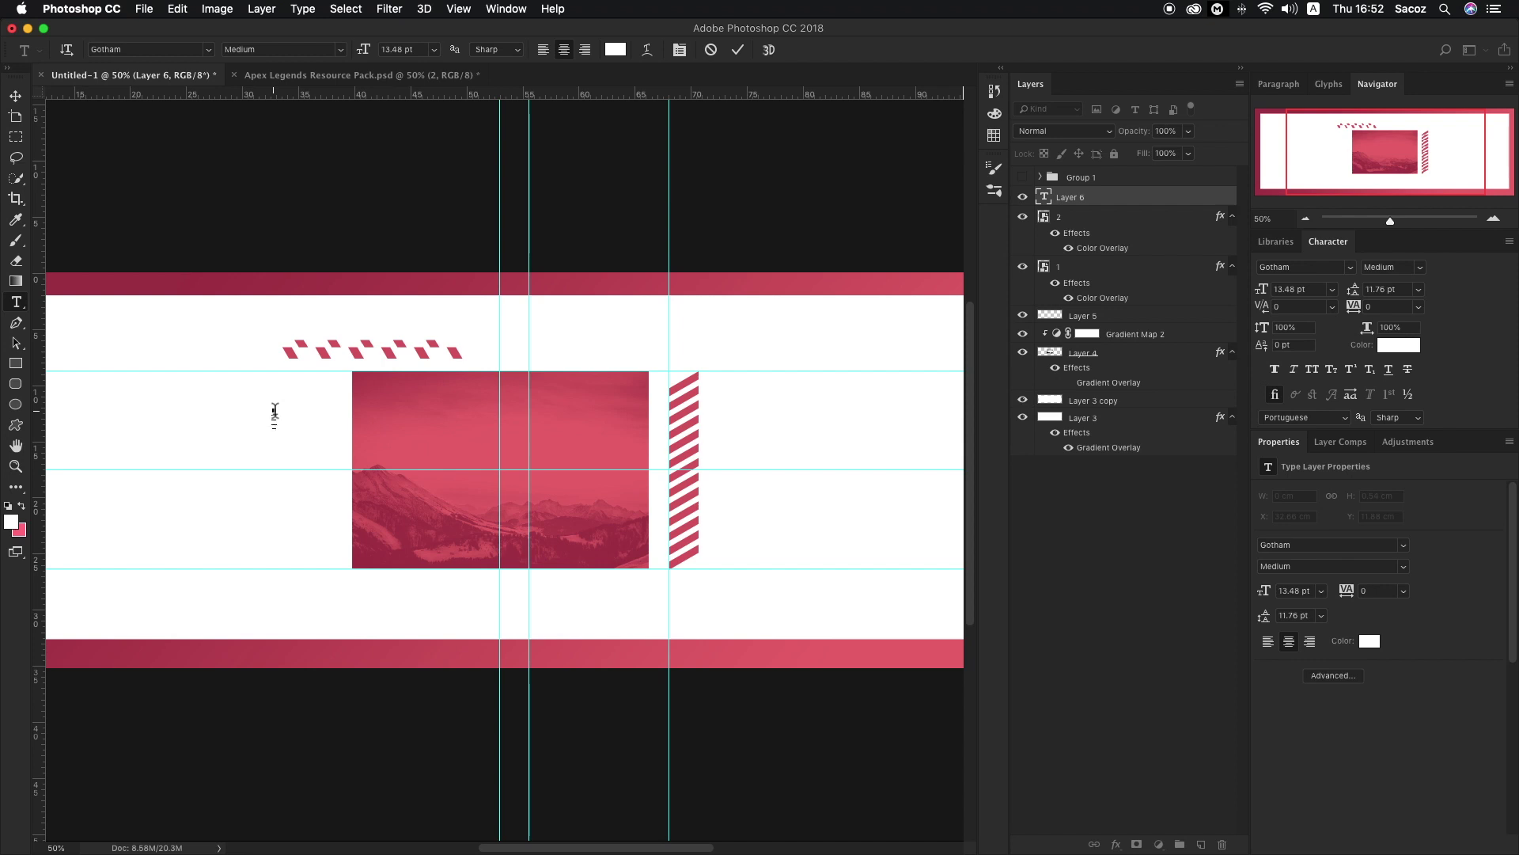
key("super+t")
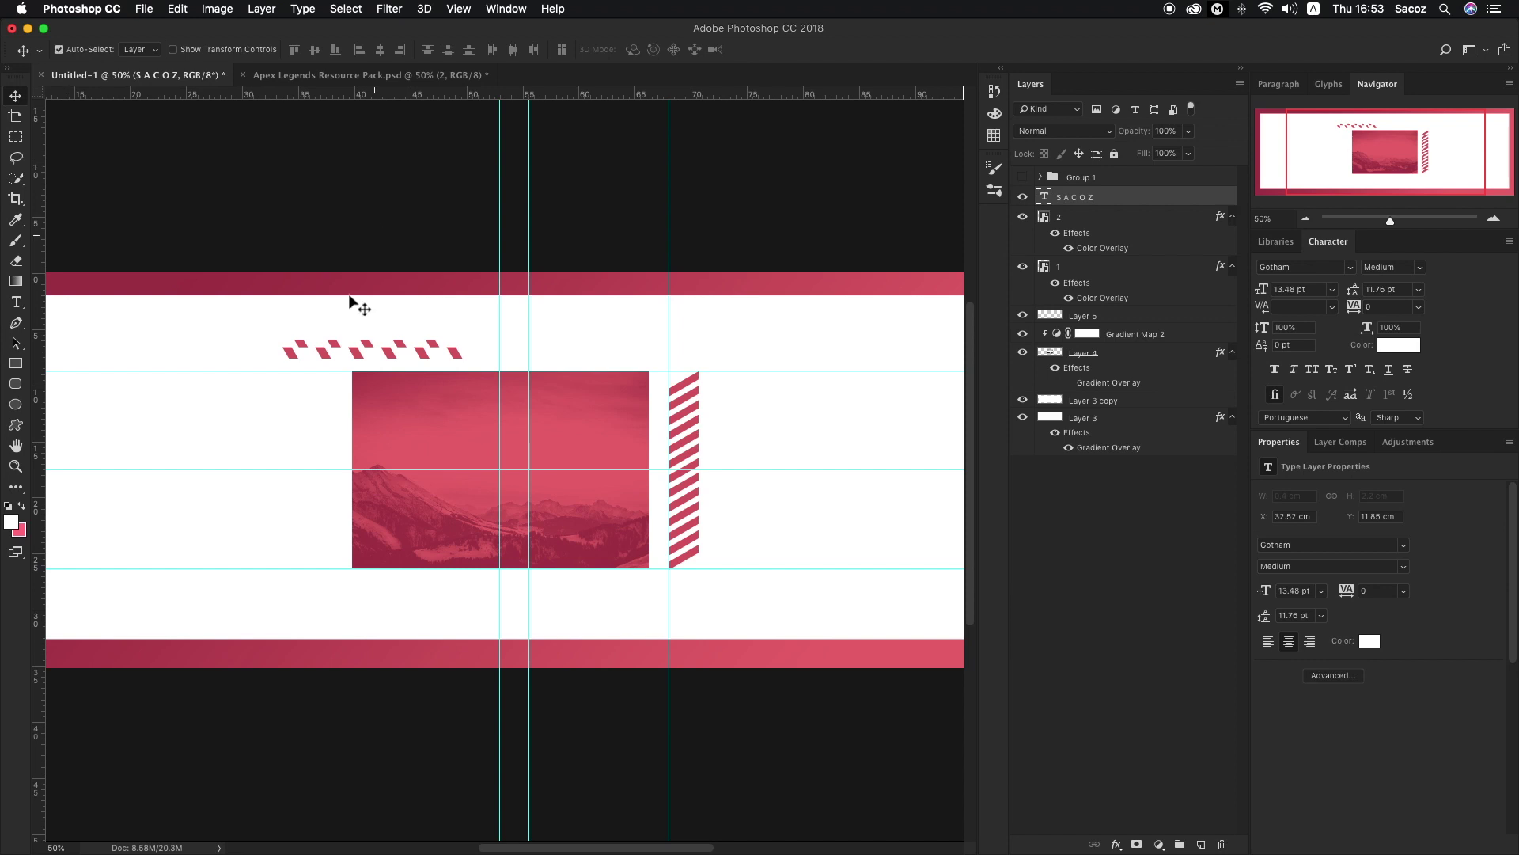
left_click_drag(283, 441, 322, 515)
key("Return")
Color the stacked name text #d65e6a, sampled from the stripes, and nudge it into line with the photo's height.
left_click(1371, 642)
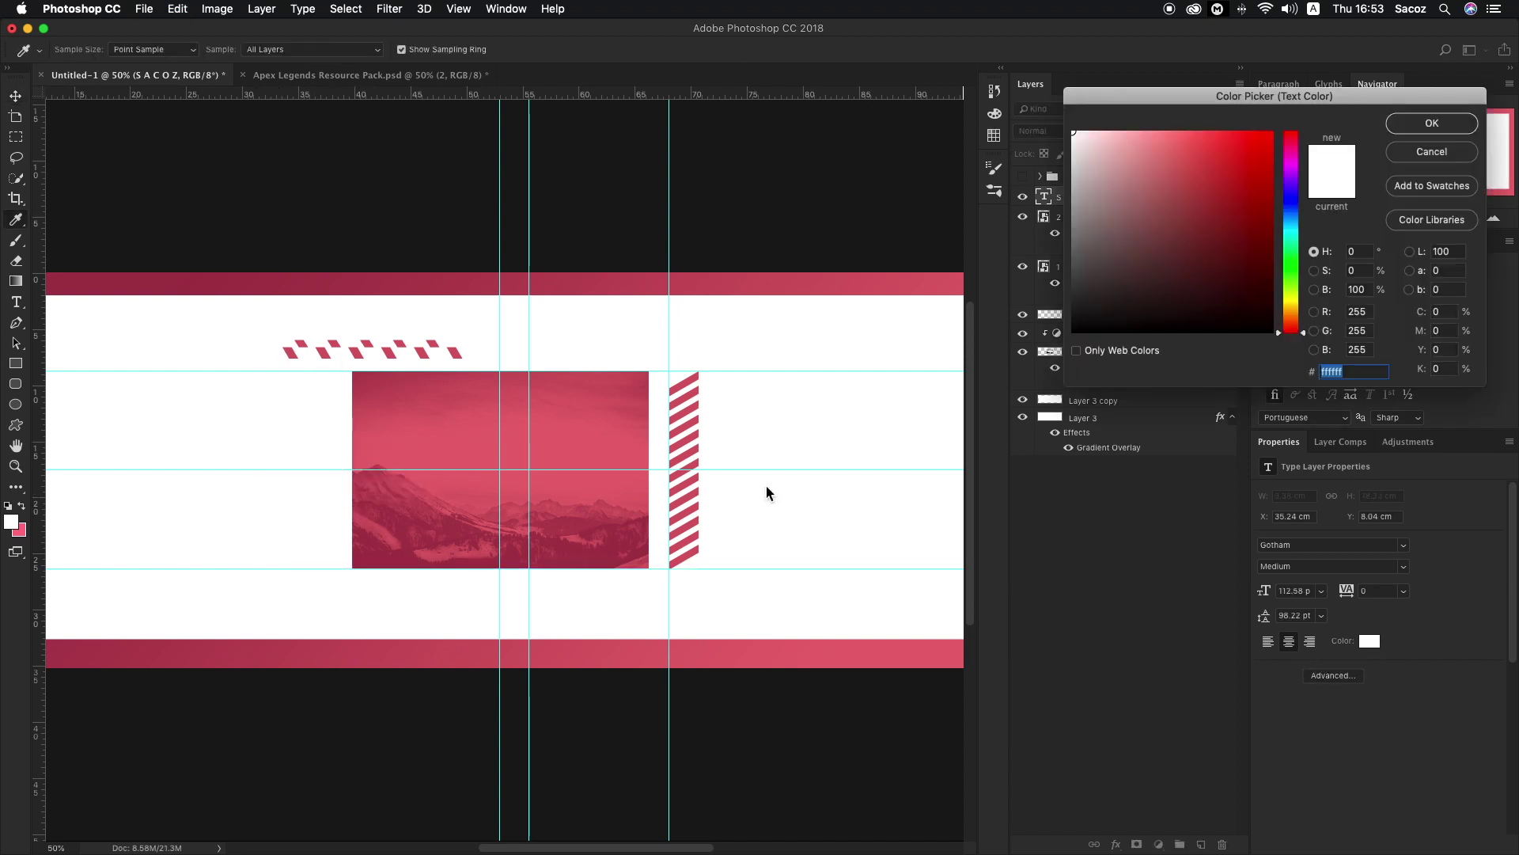
left_click(684, 475)
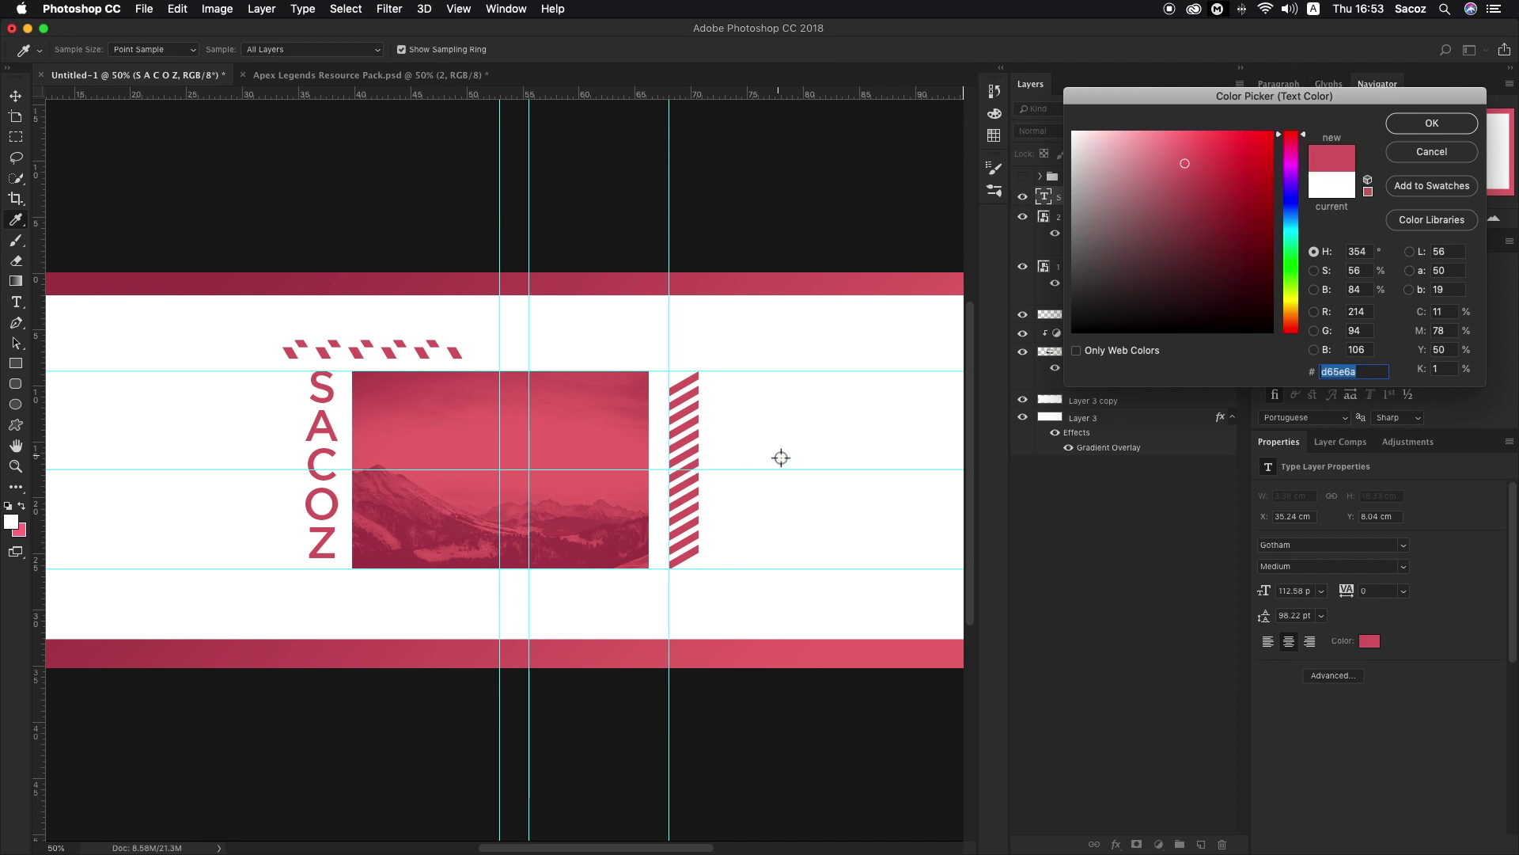
key("Return")
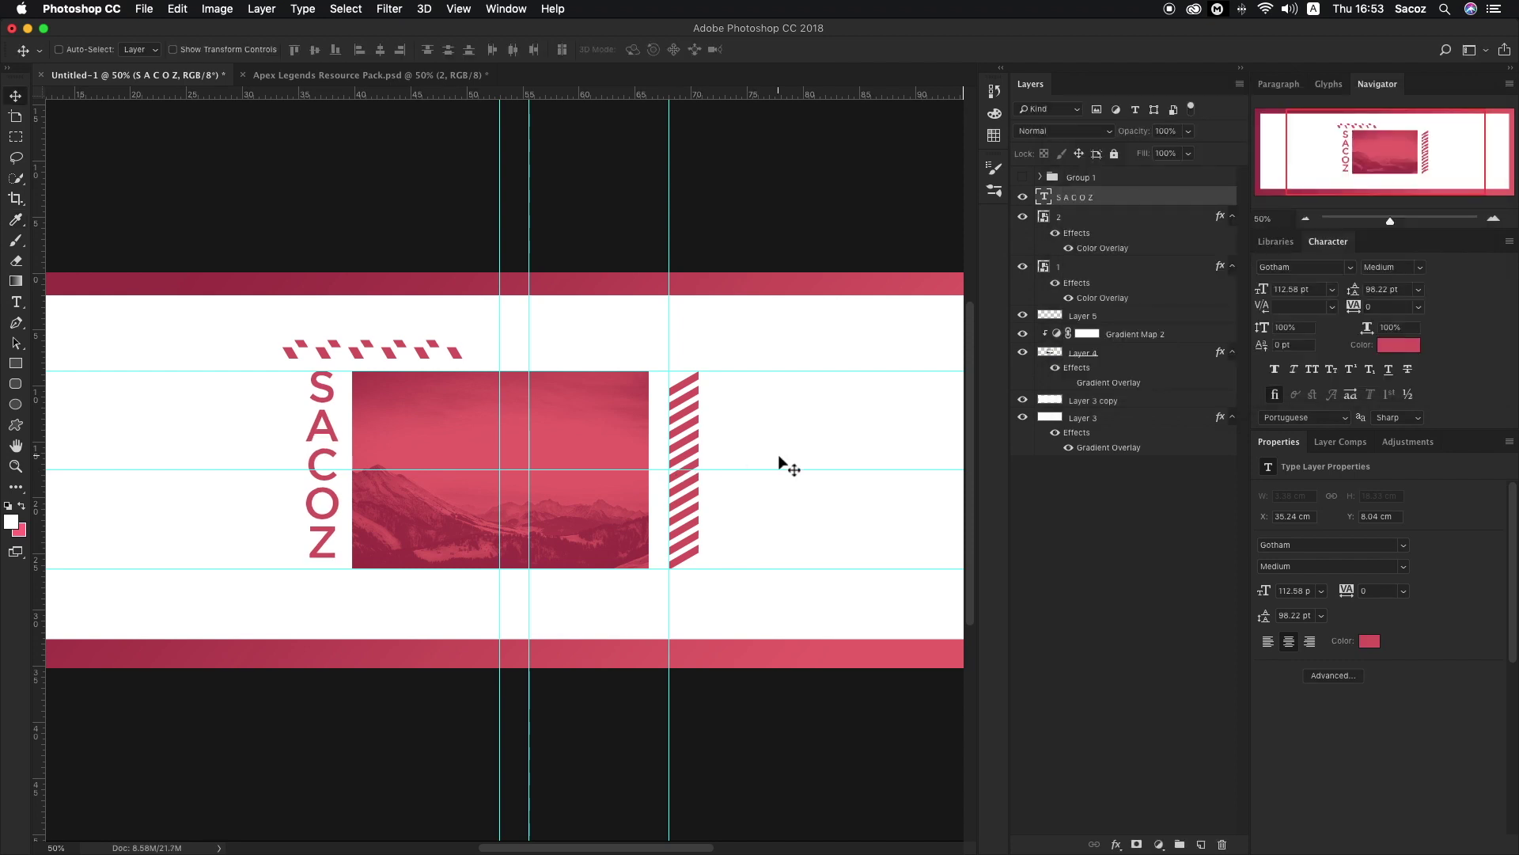
left_click_drag(318, 389, 323, 397)
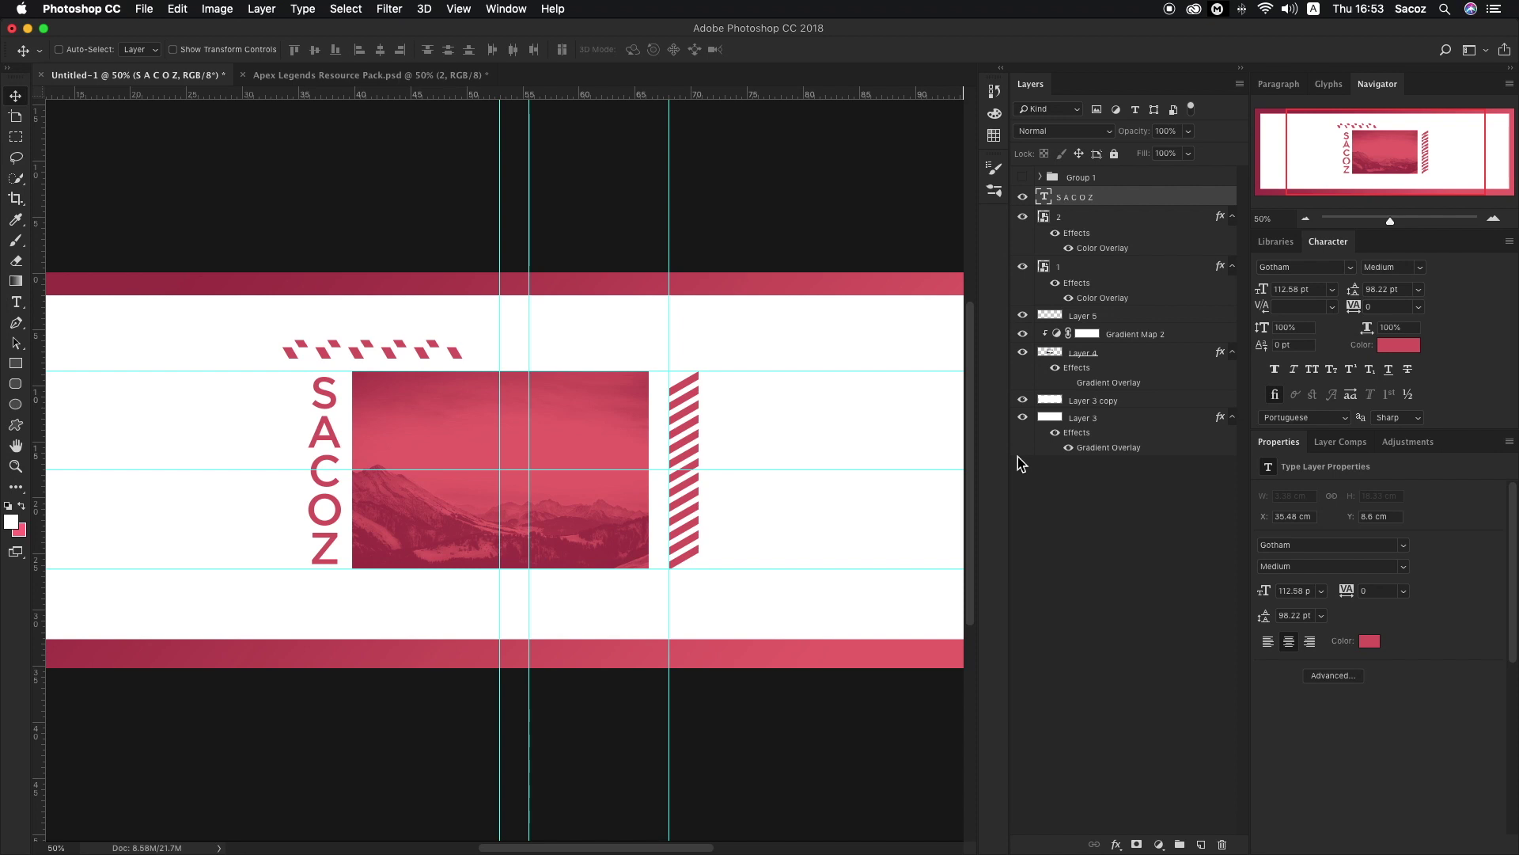
Add an empty layer above the stacked name text.
key("z")
left_click(674, 451)
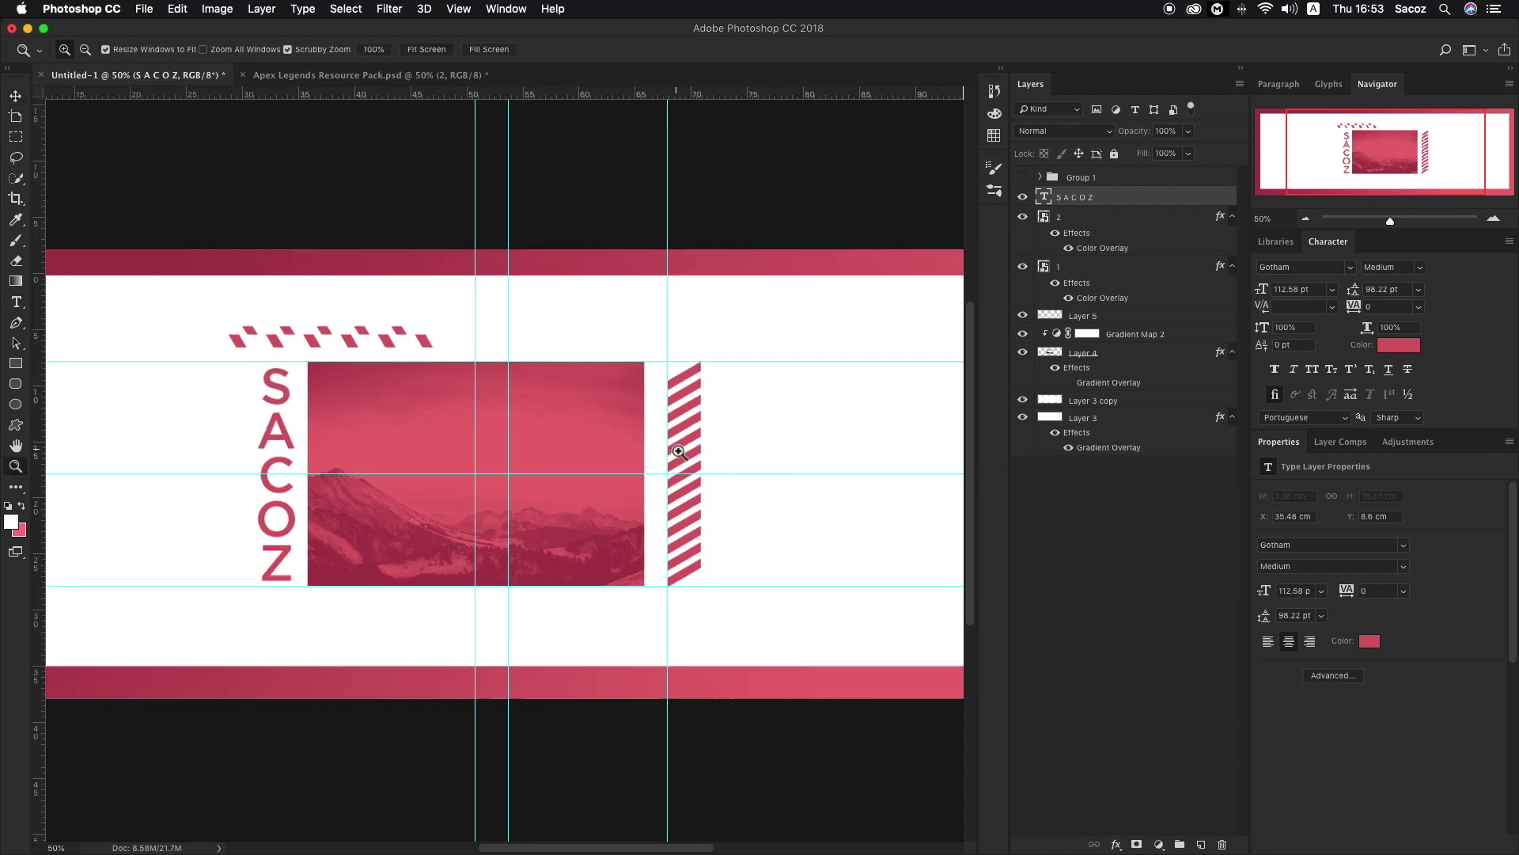
key("v")
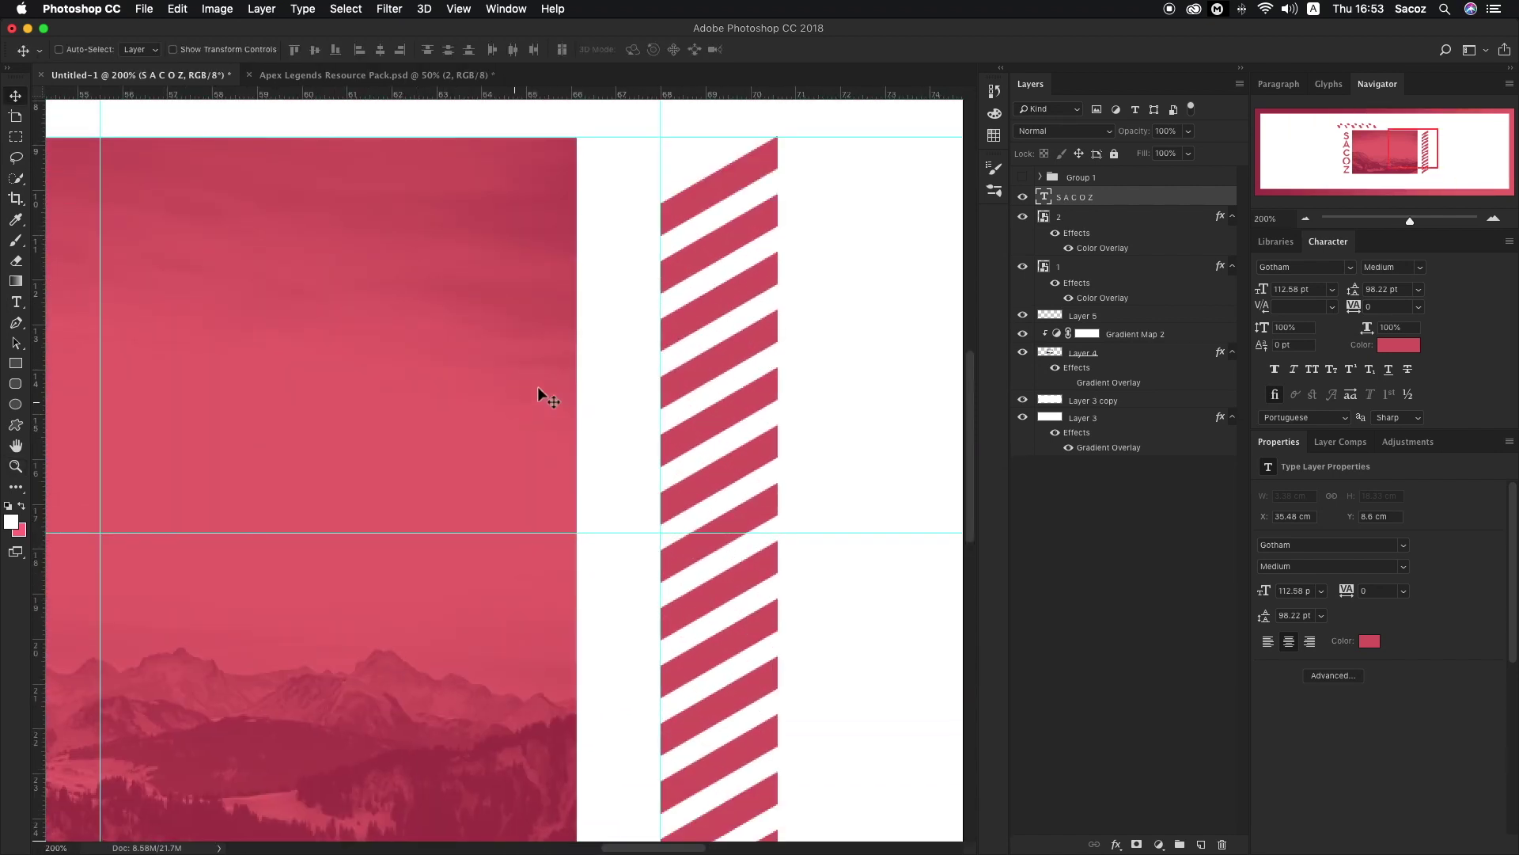
left_click(1201, 845)
Fill the gap between the photo and the slanted stripes with black on the empty layer, and move that block against the photo's left edge.
key("z")
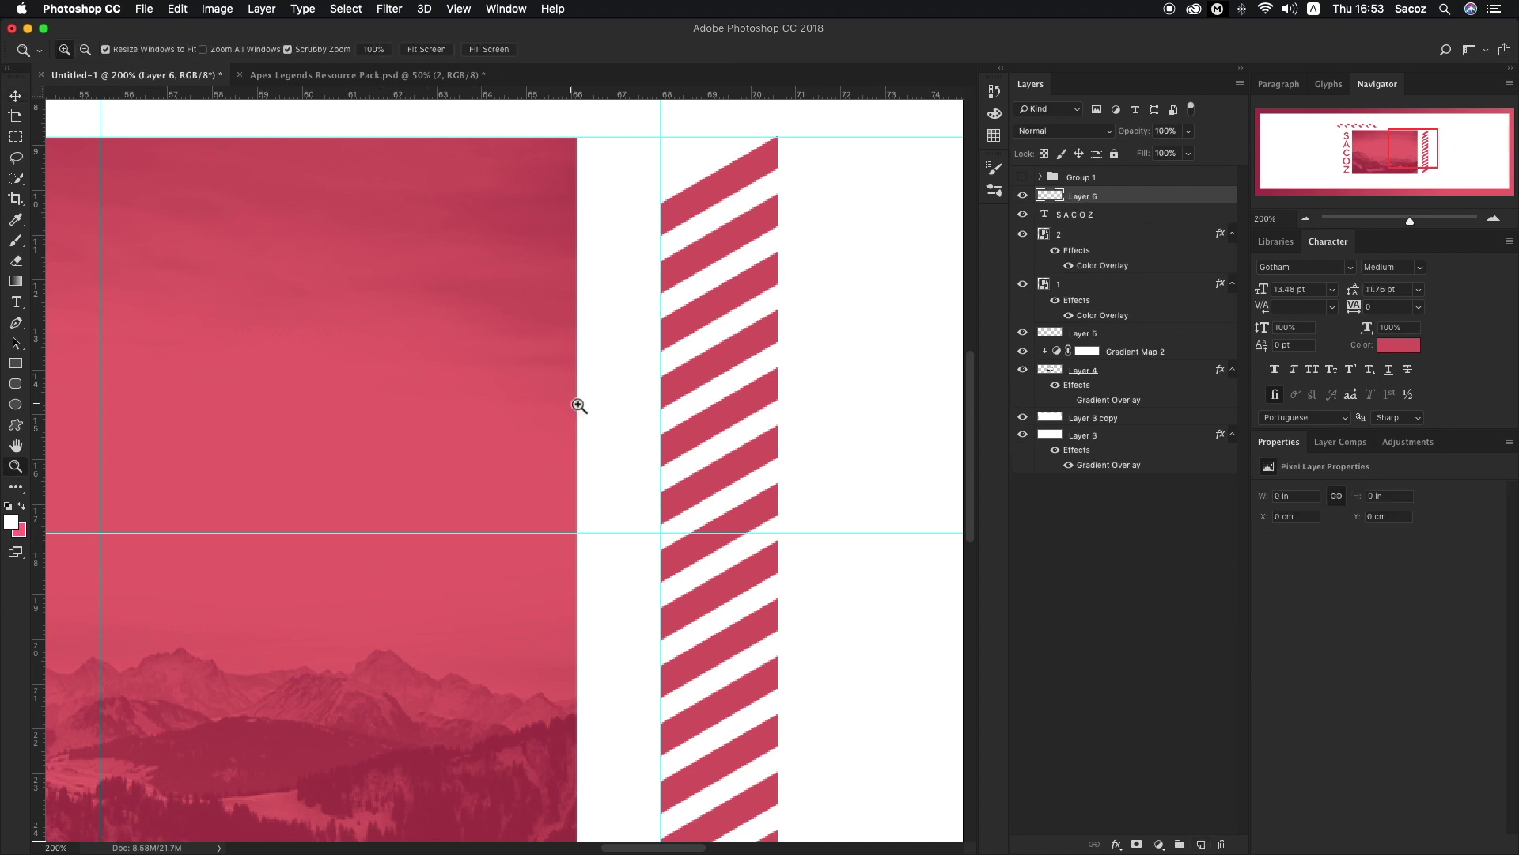
left_click(573, 401, "alt")
left_click(573, 401, "alt")
left_click(15, 136)
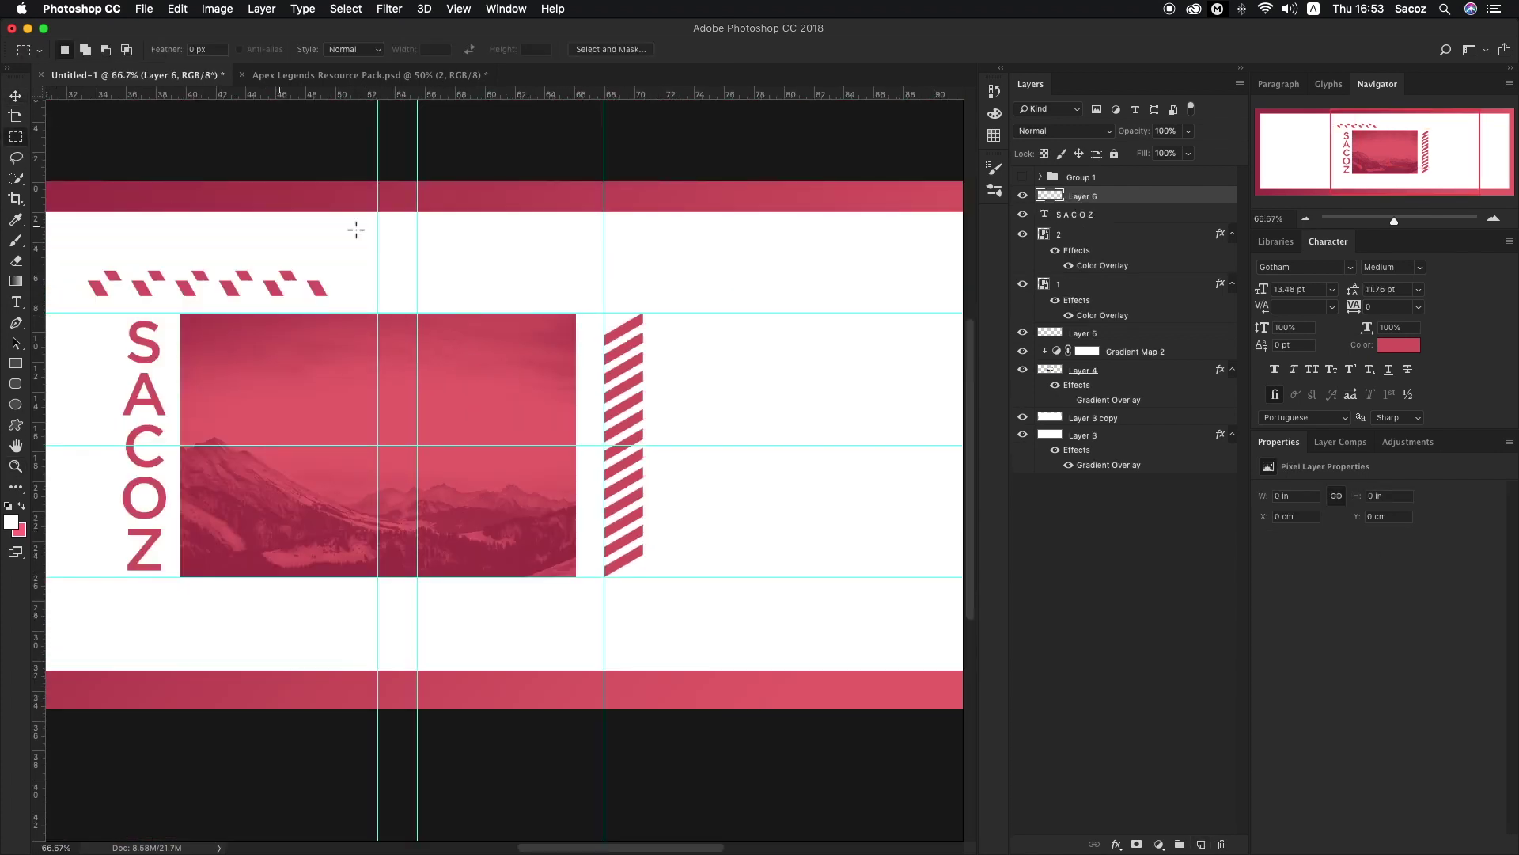
left_click_drag(578, 314, 604, 577)
right_click(592, 431)
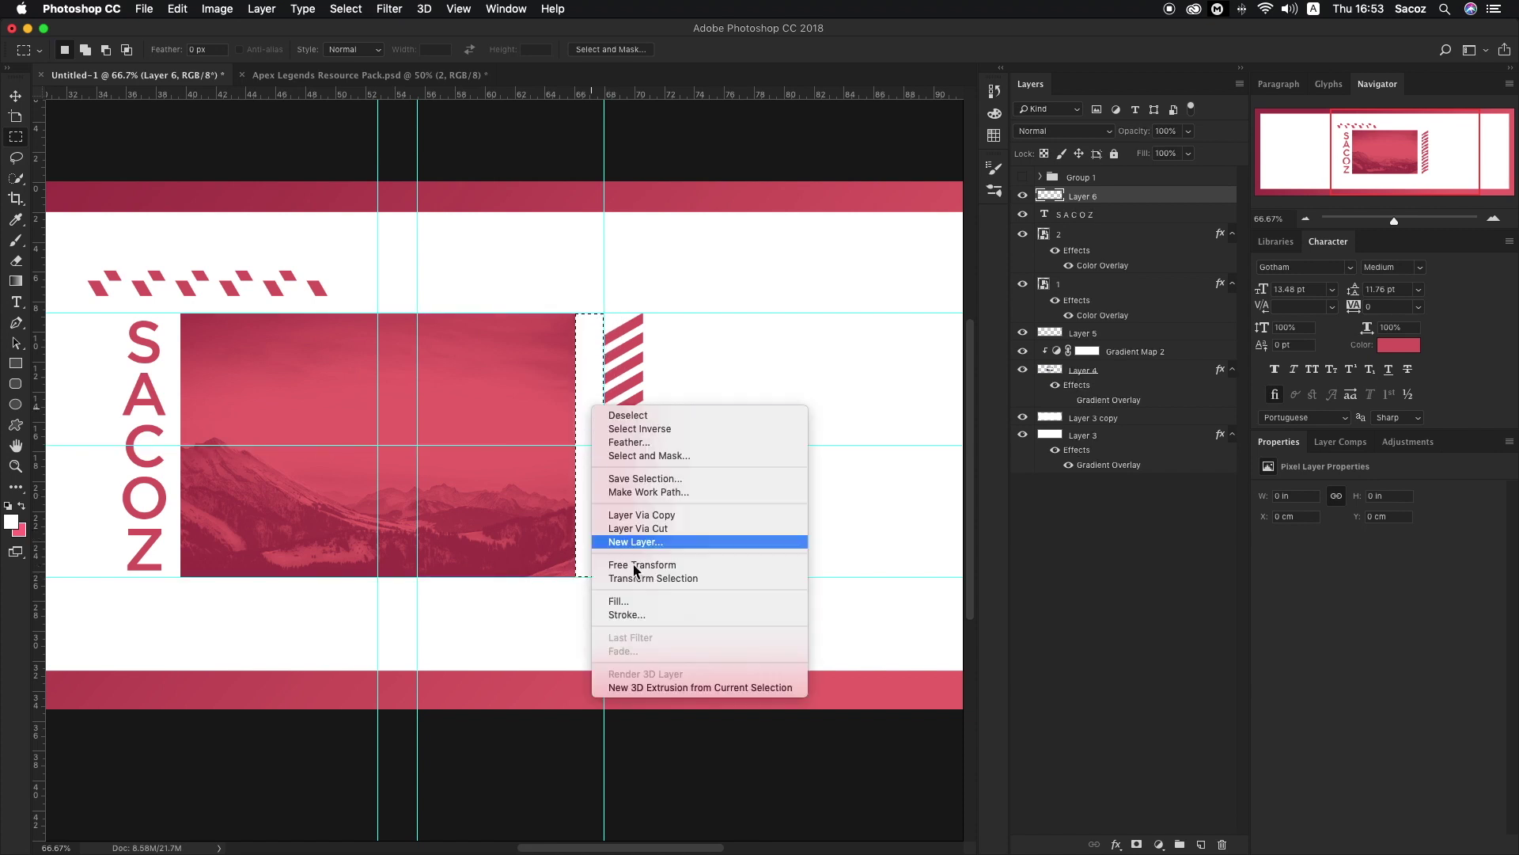
left_click(643, 599)
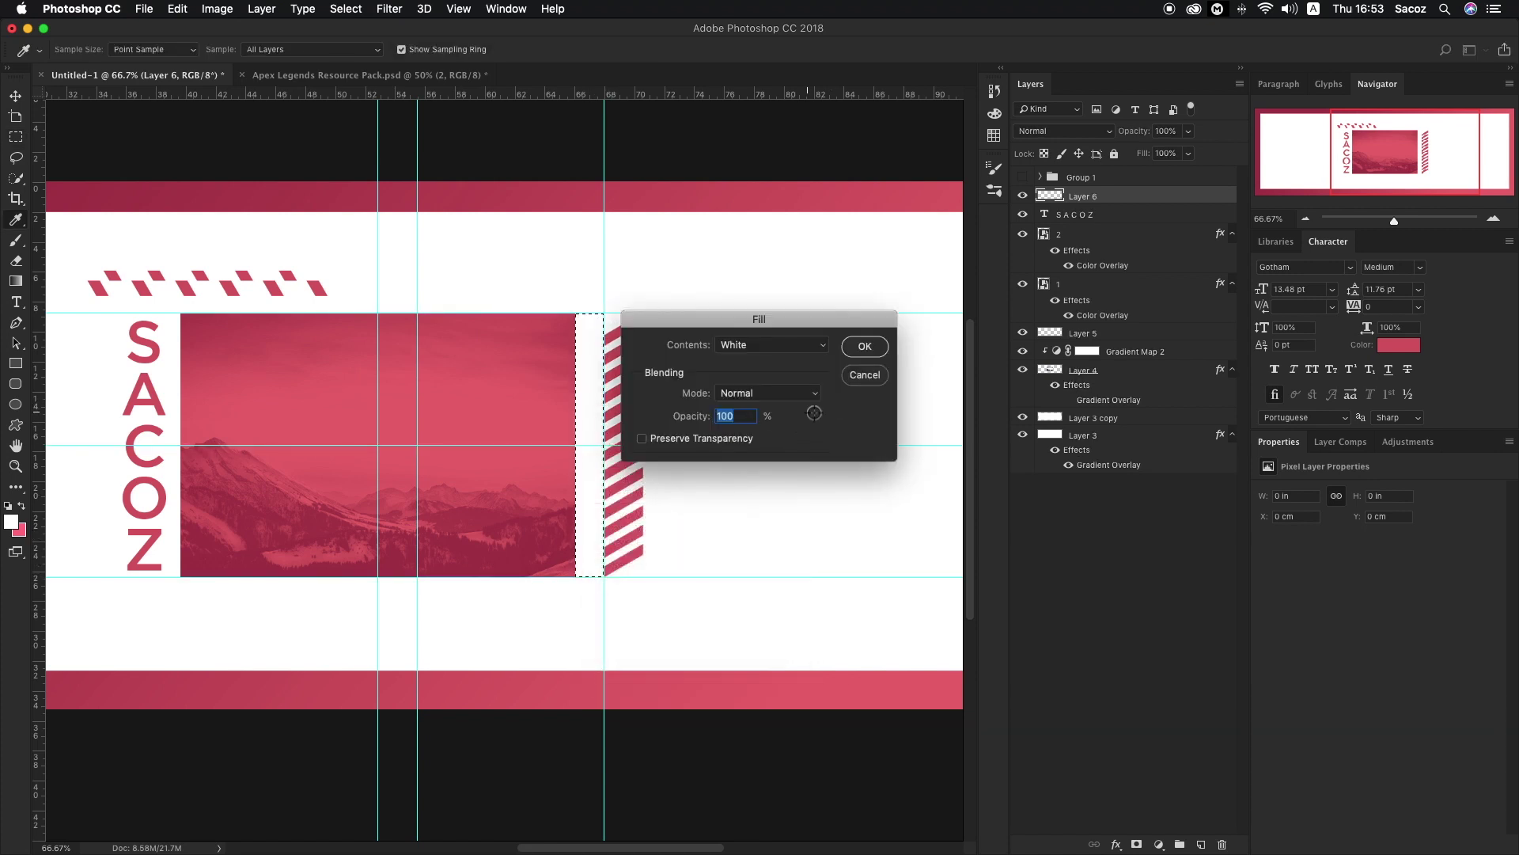
left_click(767, 346)
left_click(753, 318)
key("Return")
key("ctrl+d")
key("v")
left_click_drag(577, 378, 163, 364)
Shift the stacked name text left until it meets the black spacer block's outer edge, and delete the spacer's layer.
left_click(1128, 216)
key("ctrl+t")
left_click_drag(160, 354, 143, 354)
key("Return")
key("Right")
key("Right")
key("Right")
key("Right")
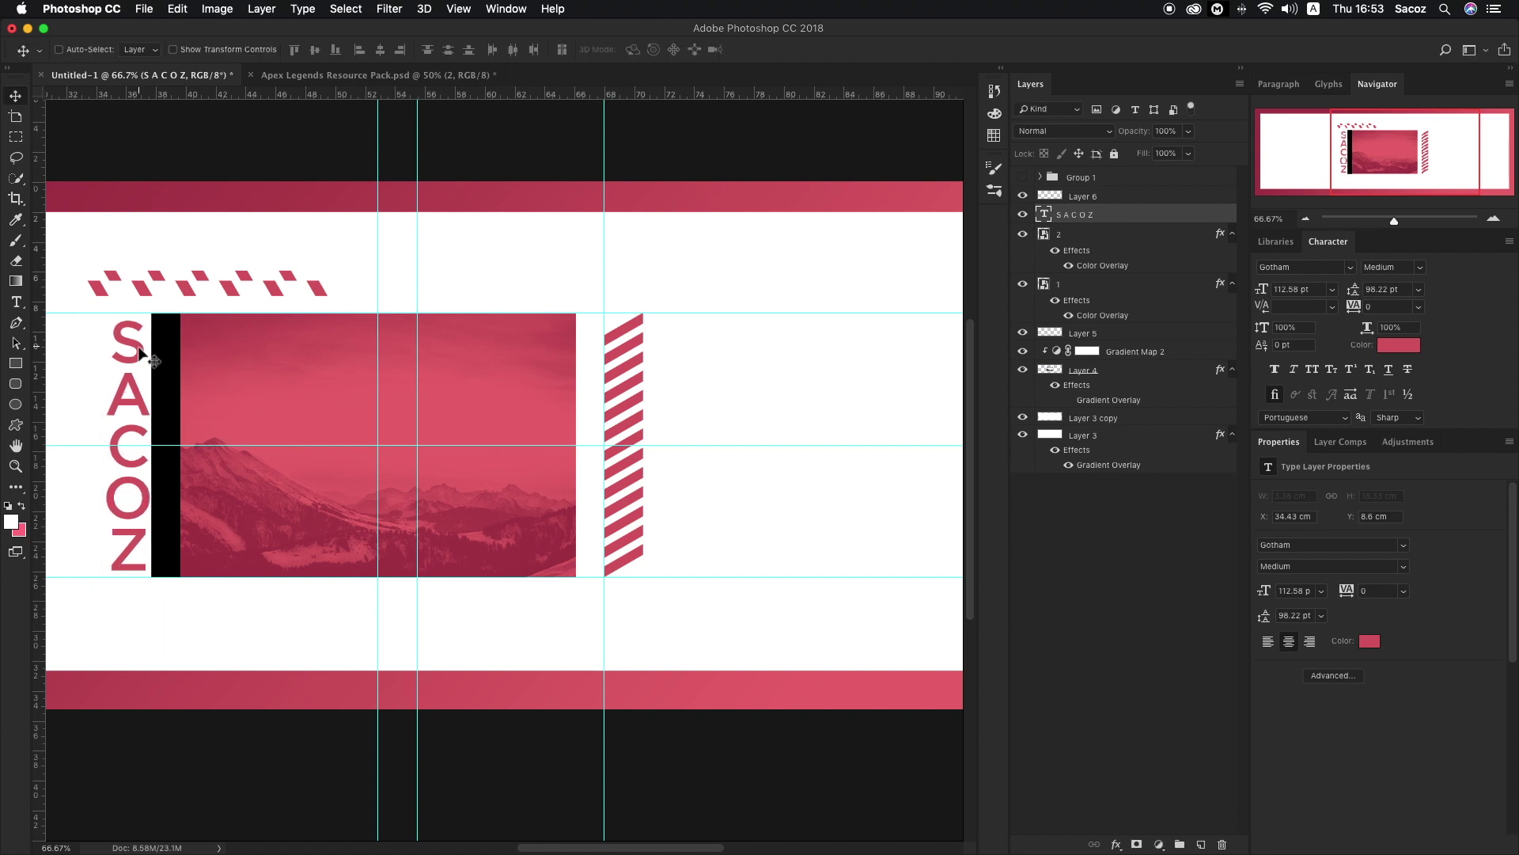
left_click(1080, 198)
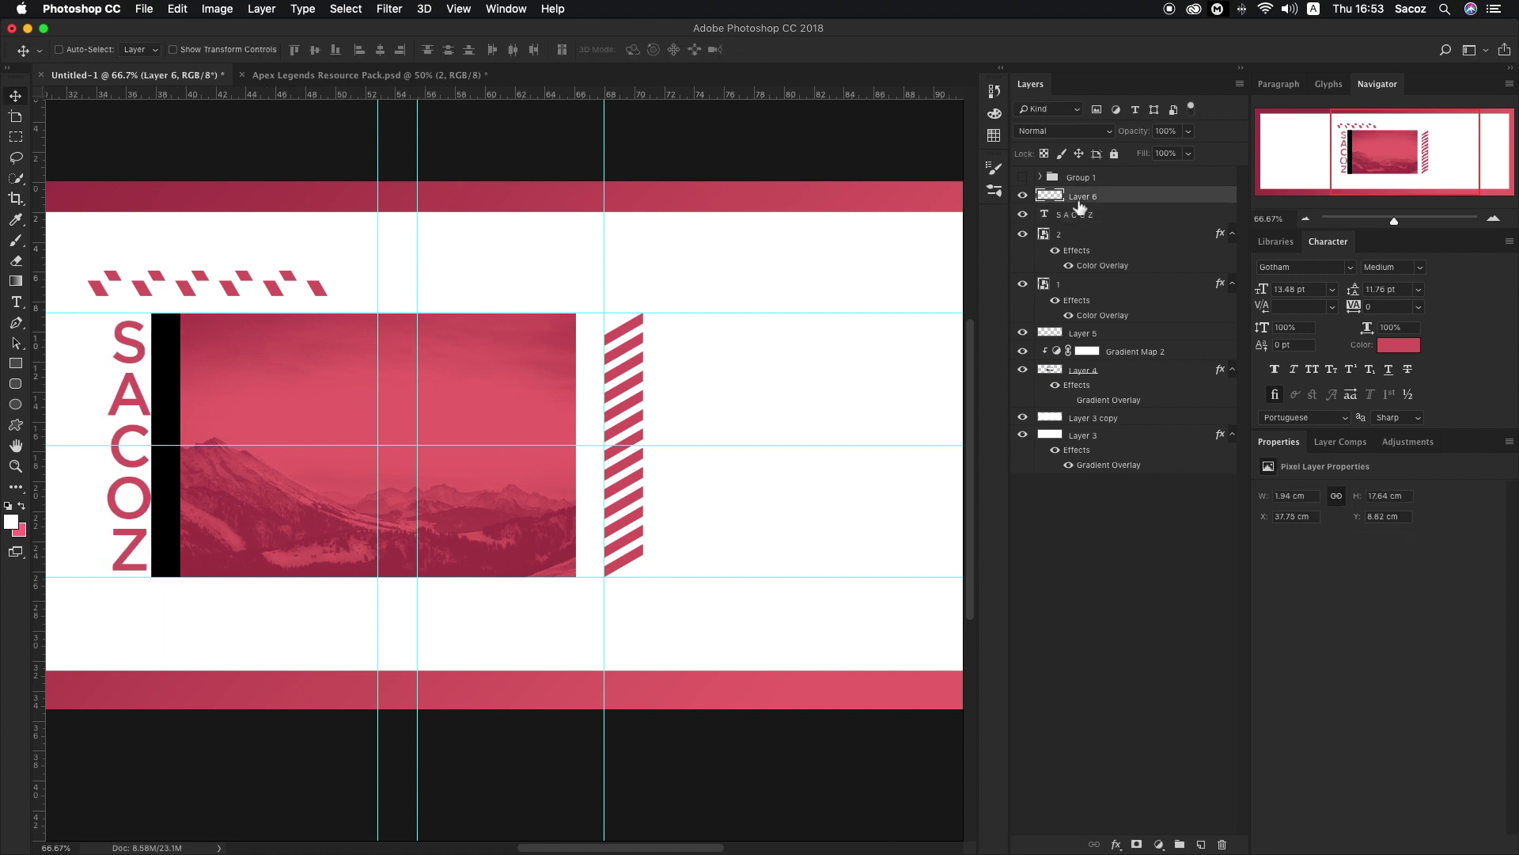
key("Delete")
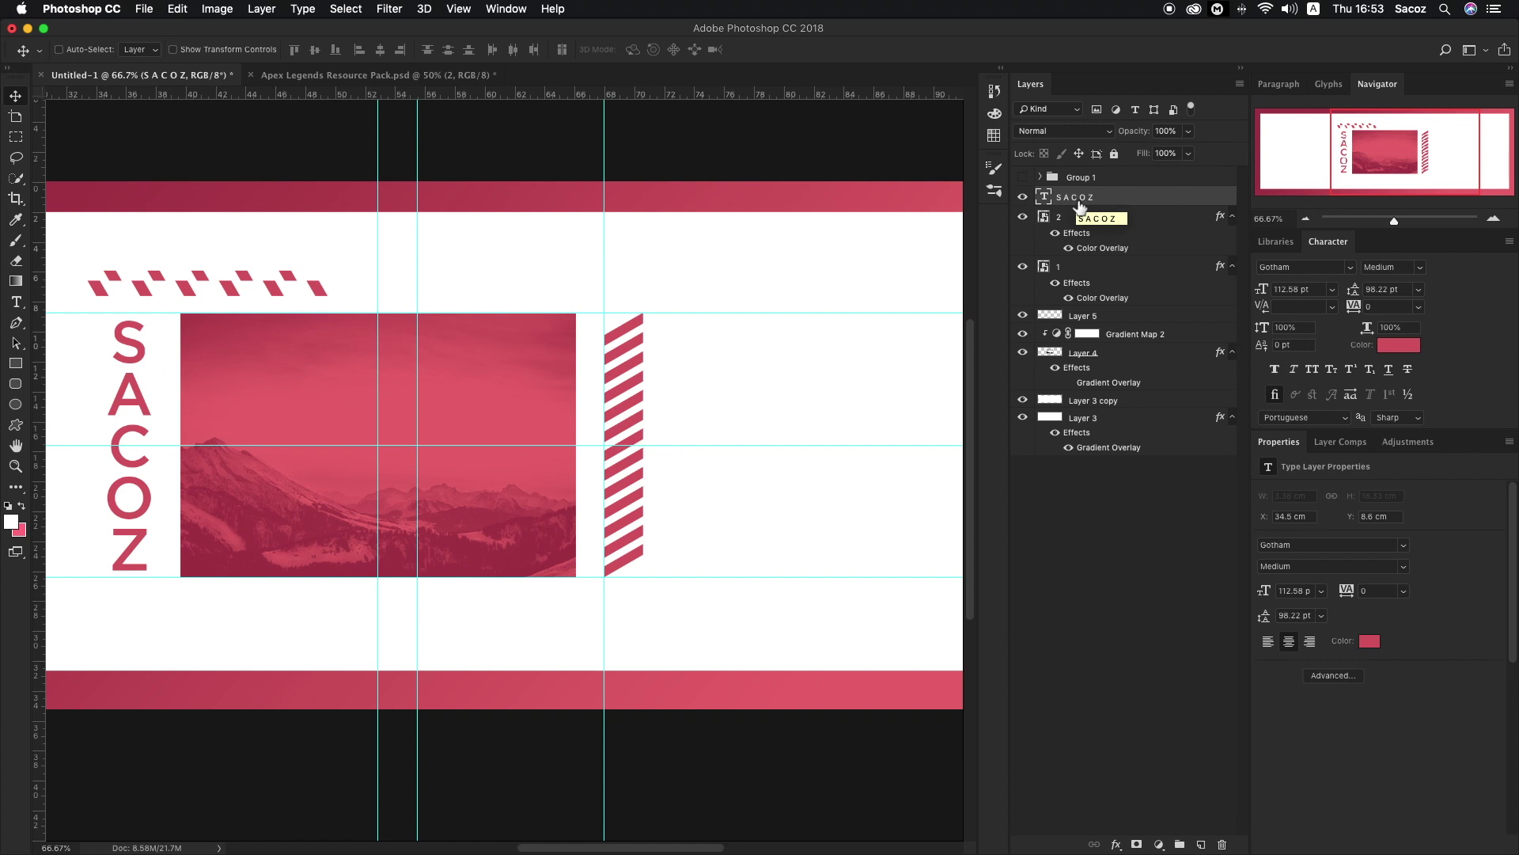
Compare the layout with the hidden reference design in Group 1, and hide the group again.
key("z")
left_click(257, 383, "alt")
left_click(288, 380, "alt")
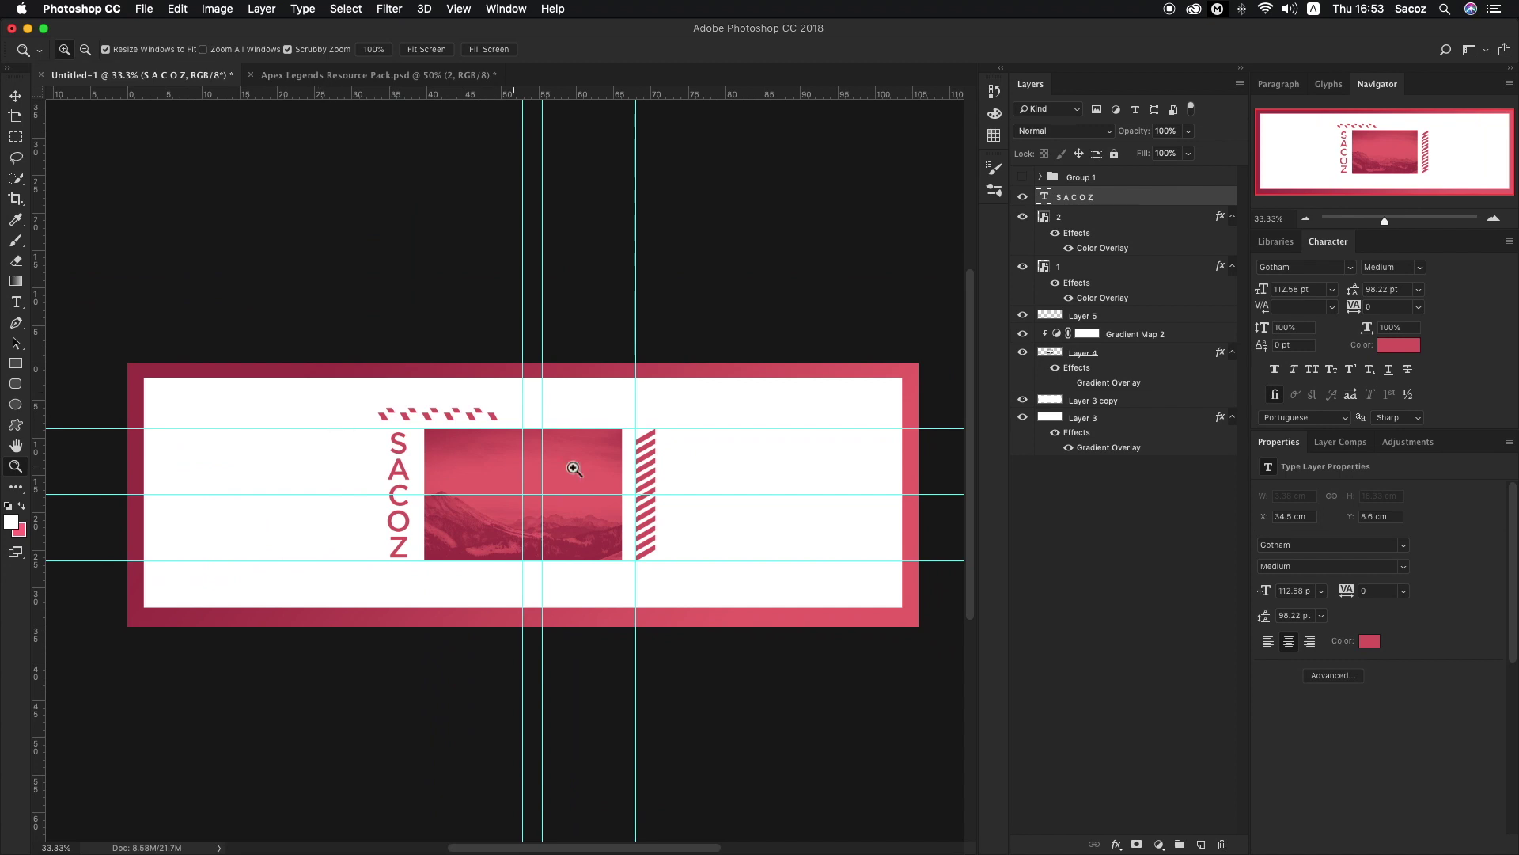
left_click(543, 423)
key("v")
left_click(1025, 177)
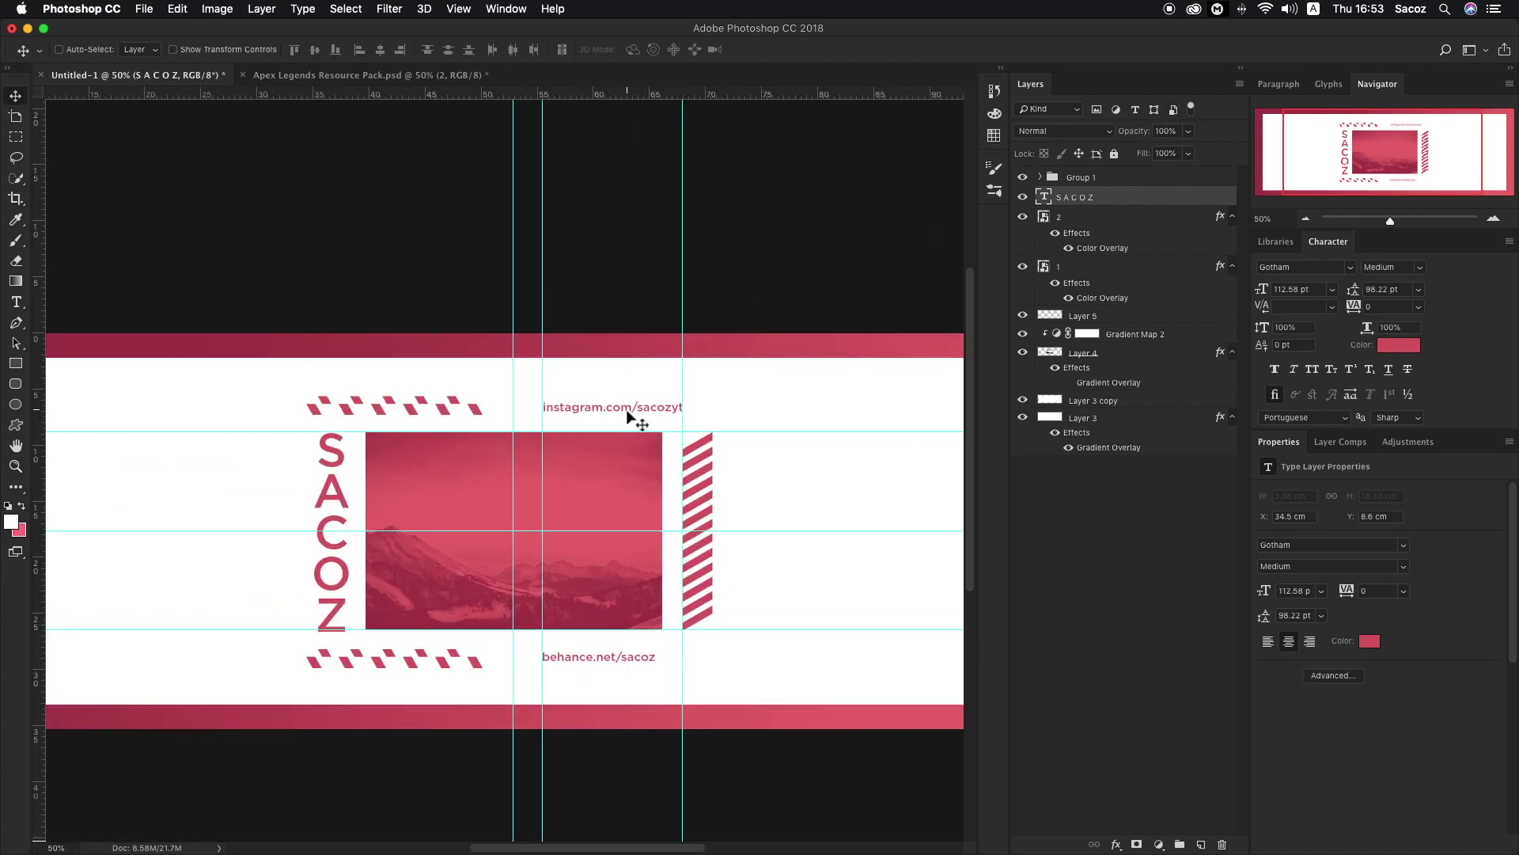
left_click(1022, 178)
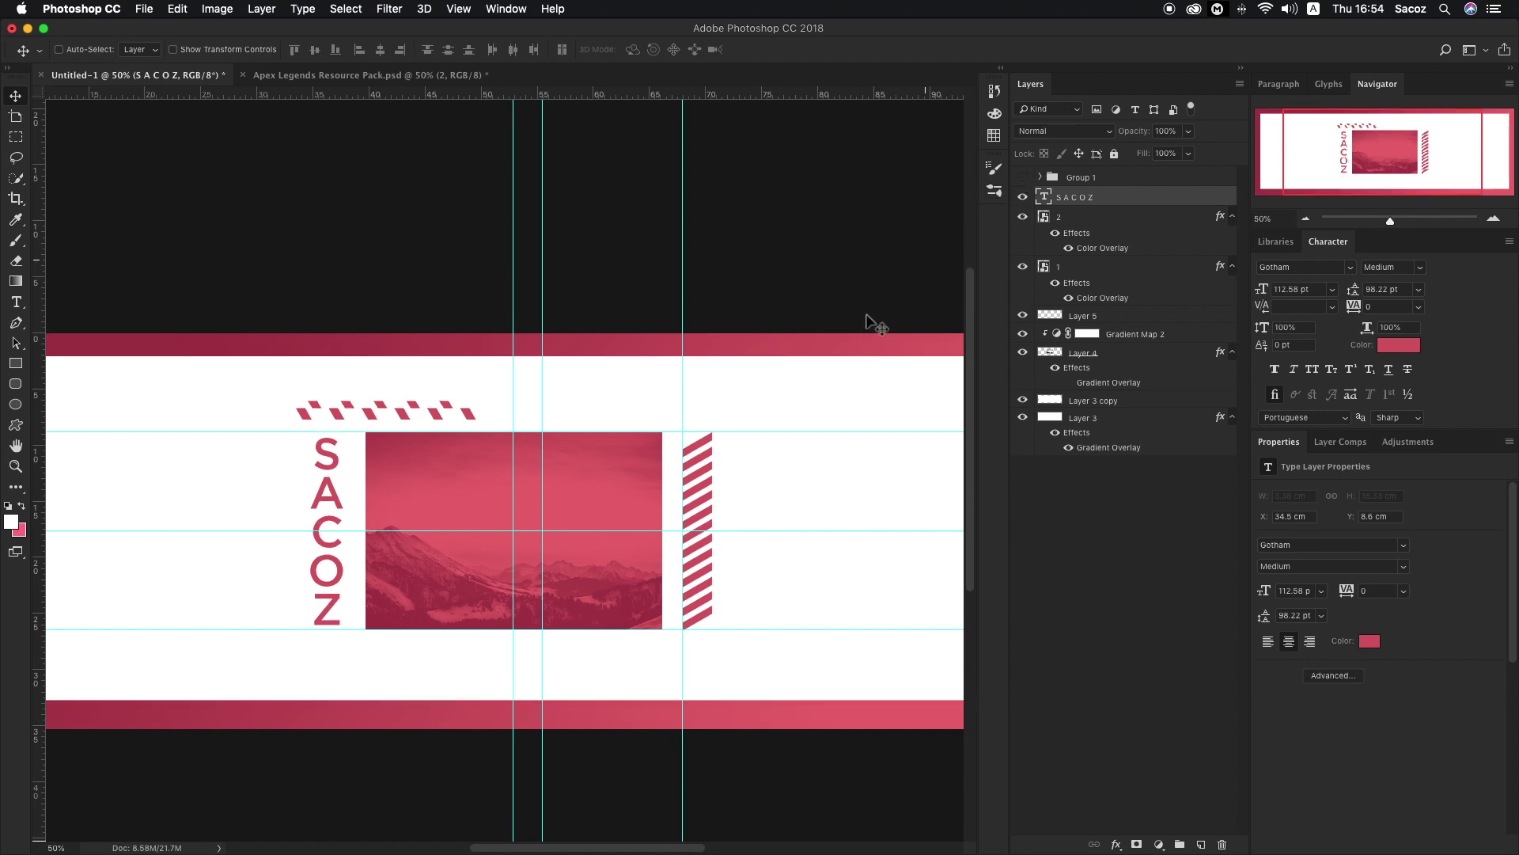
Add a text layer with the designer's Instagram profile address, all in lowercase, in the blank area above the photo.
key("z")
left_click(571, 414)
left_click(570, 414)
left_click(570, 414)
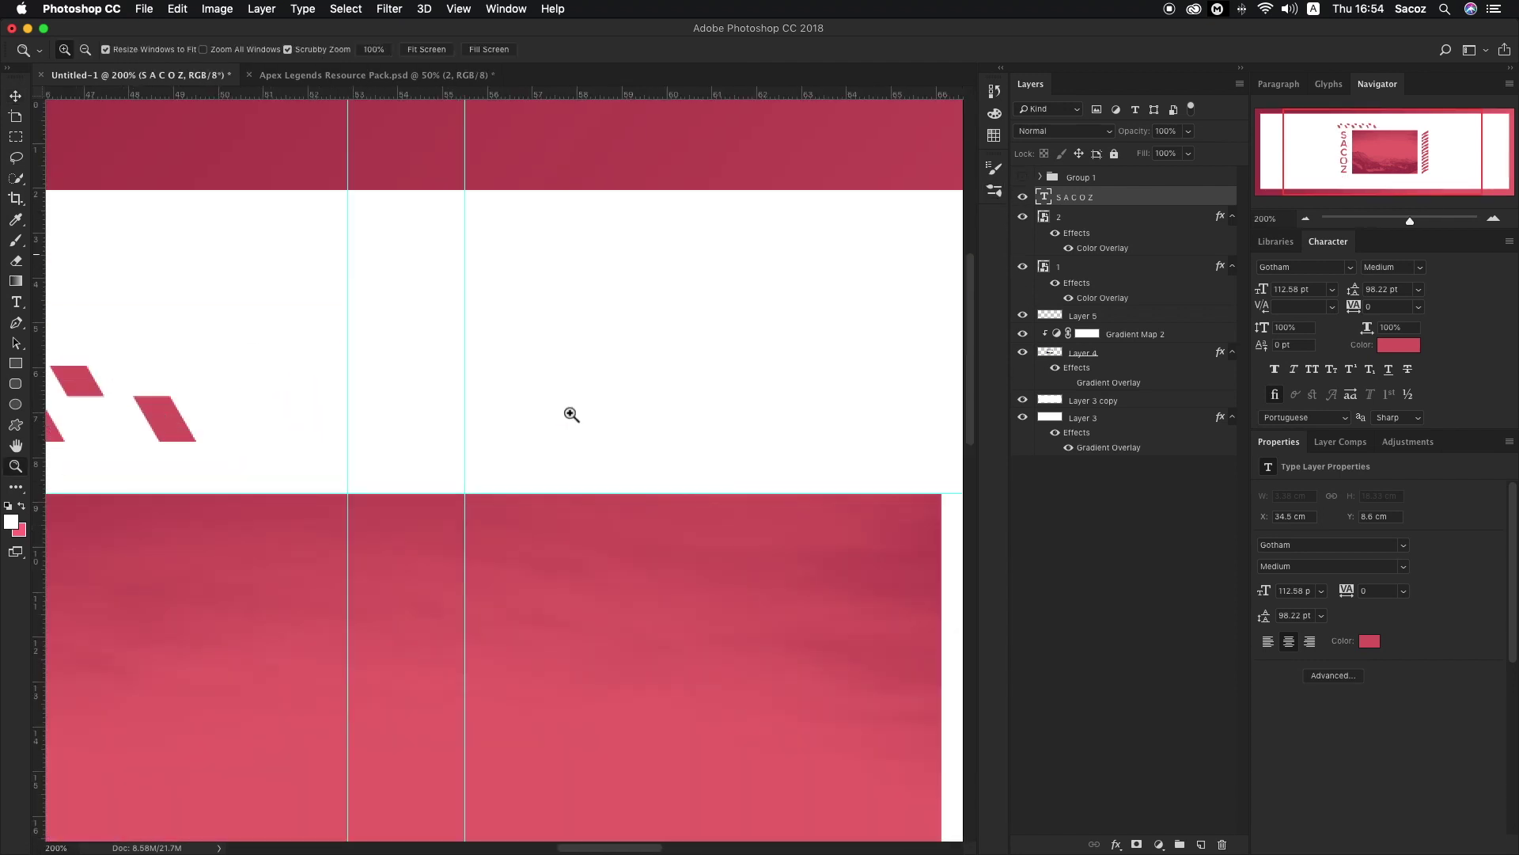
key("v")
left_click(1203, 844)
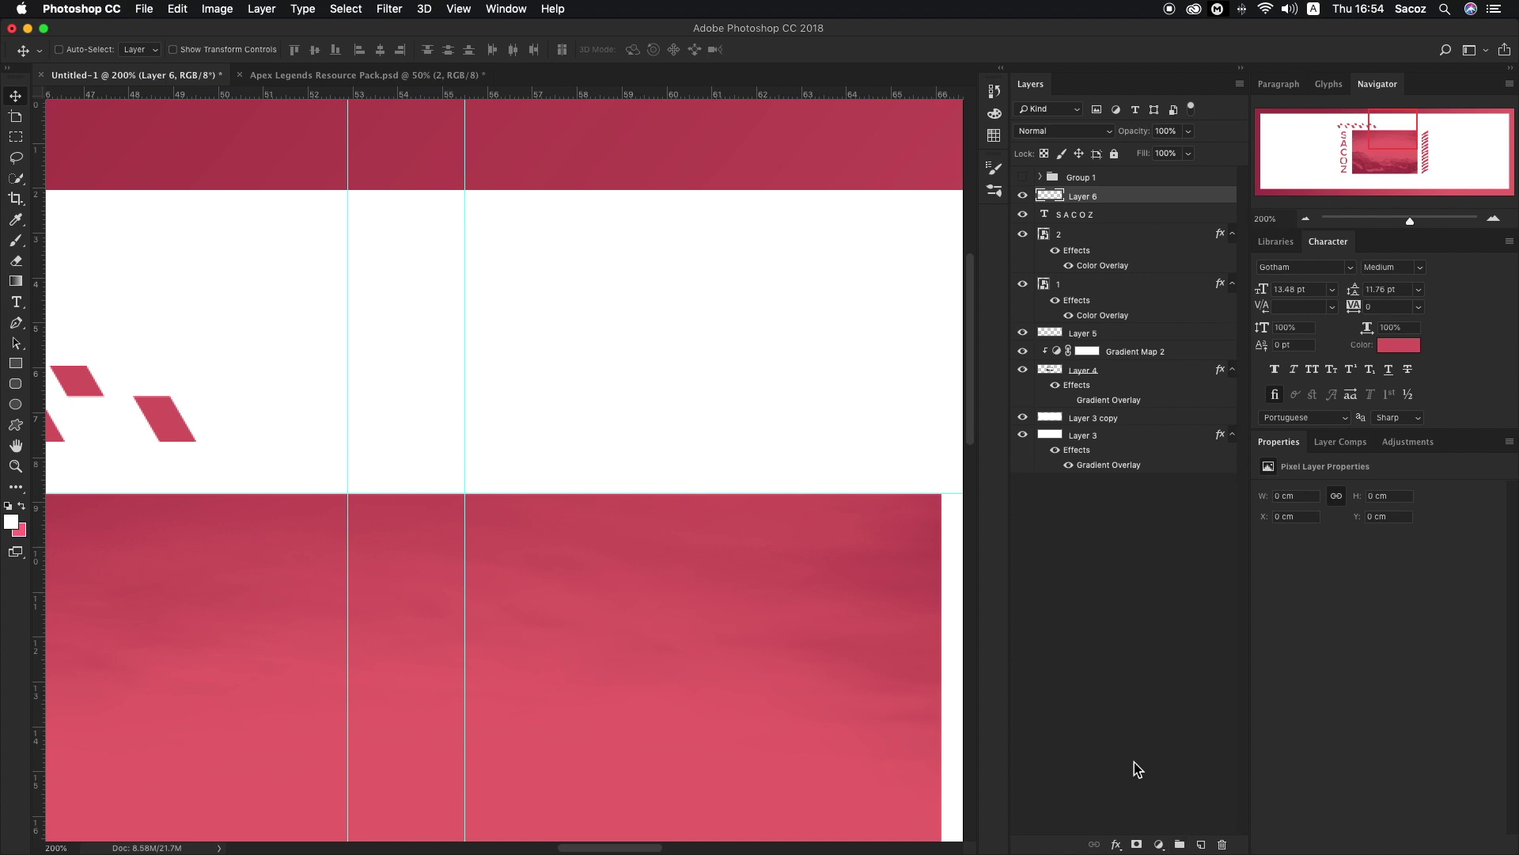
key("t")
left_click(523, 412)
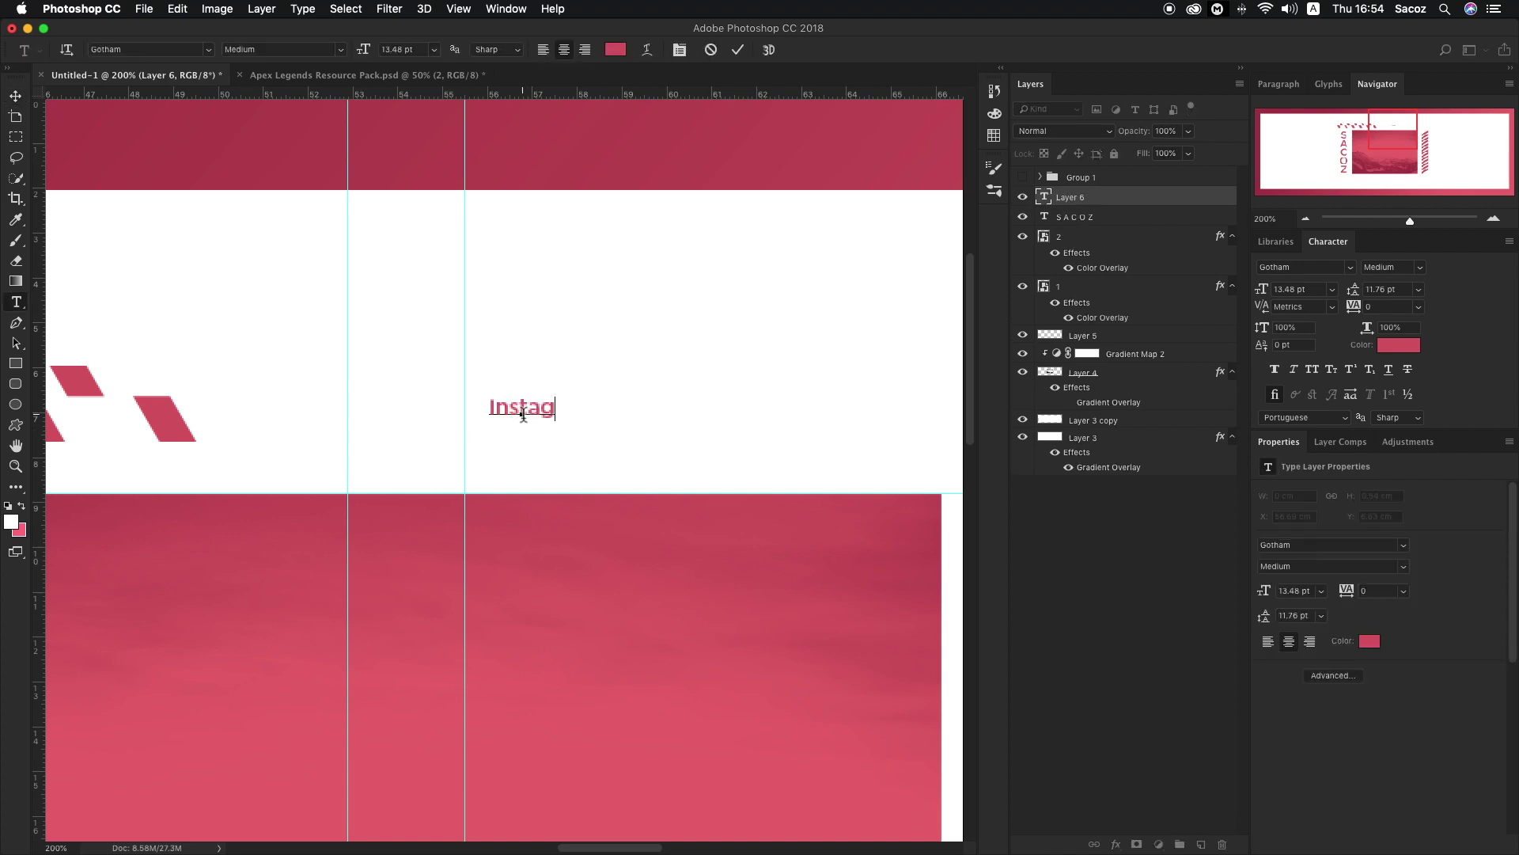
type("Instagram.co")
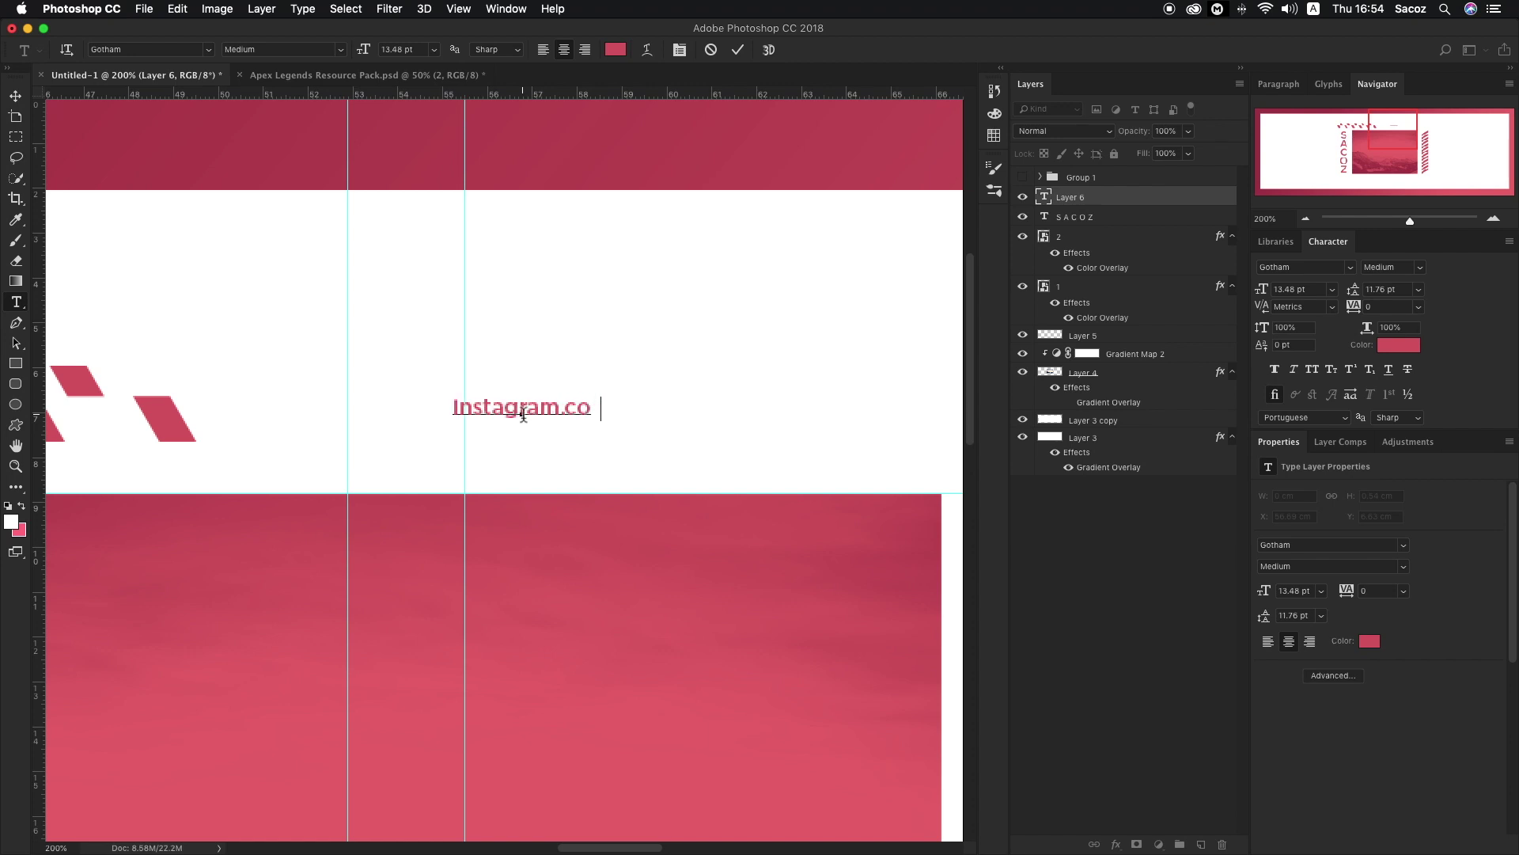
type("m/sacozyt")
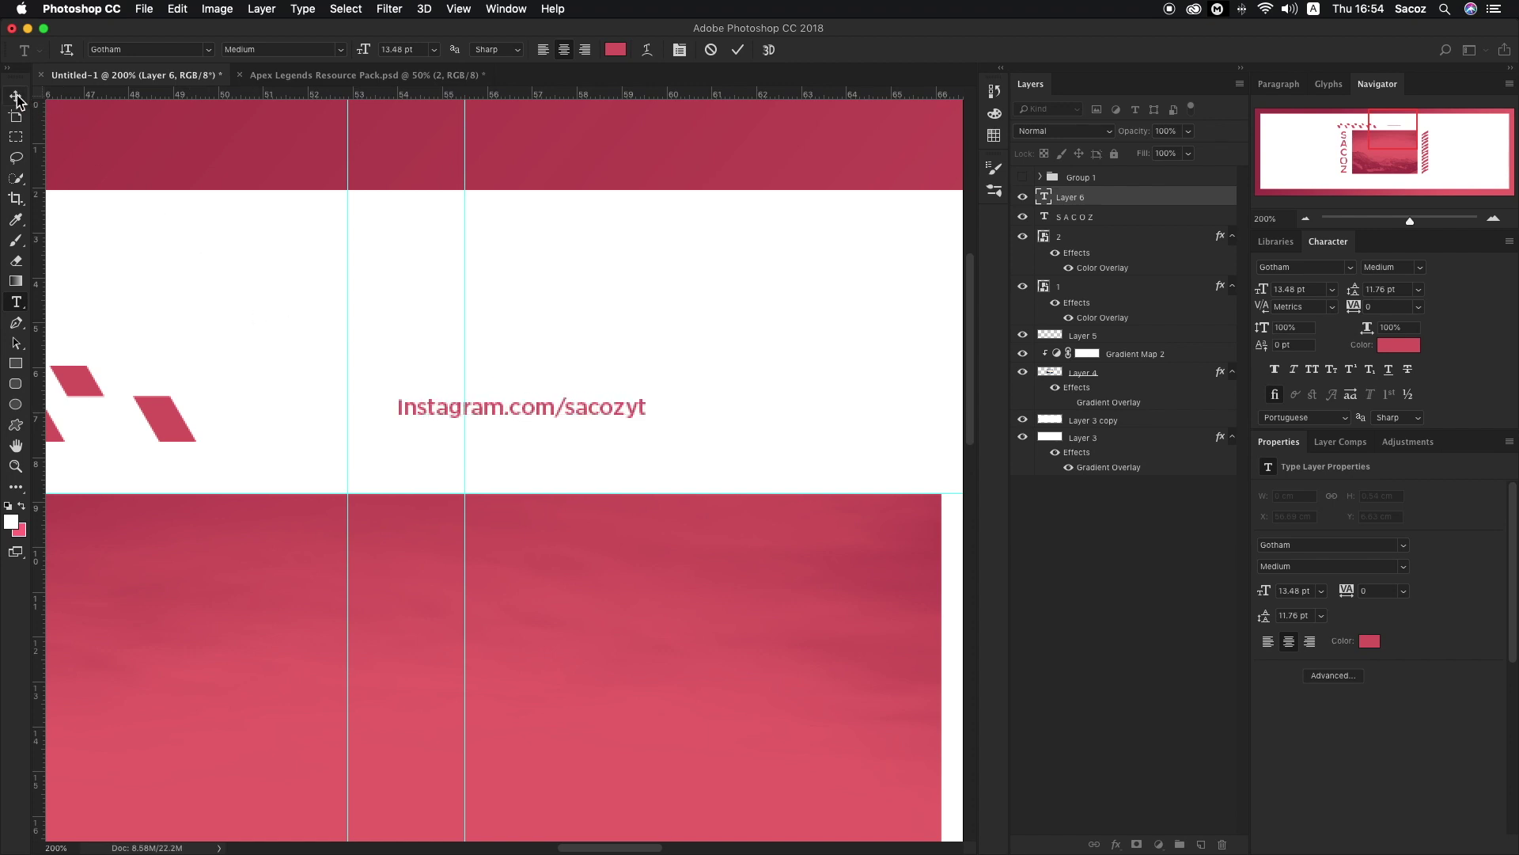
key("super+Return")
left_click(401, 406)
key("Right")
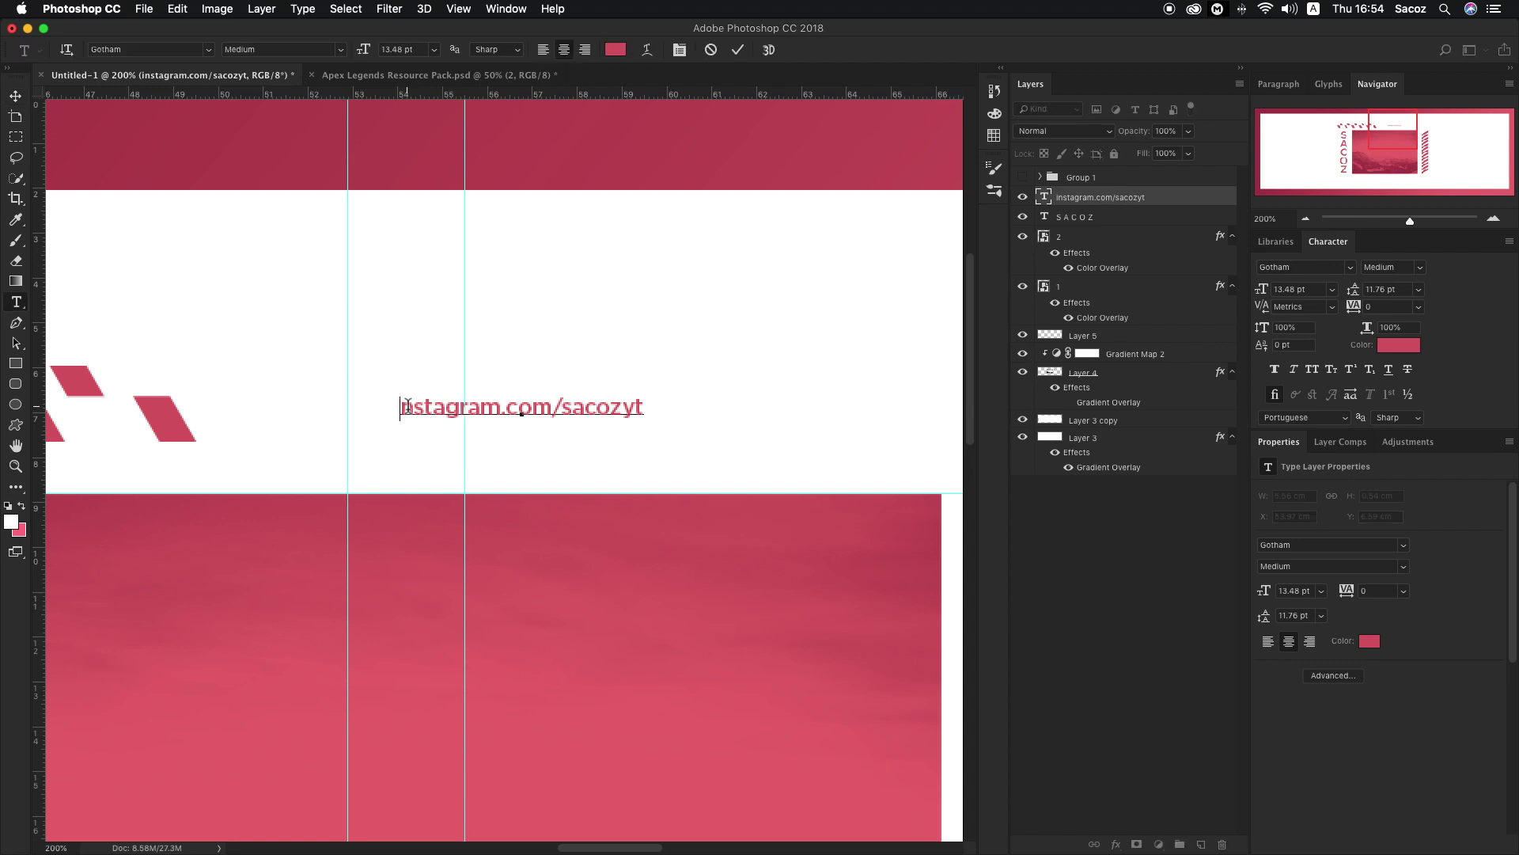
left_click(16, 95)
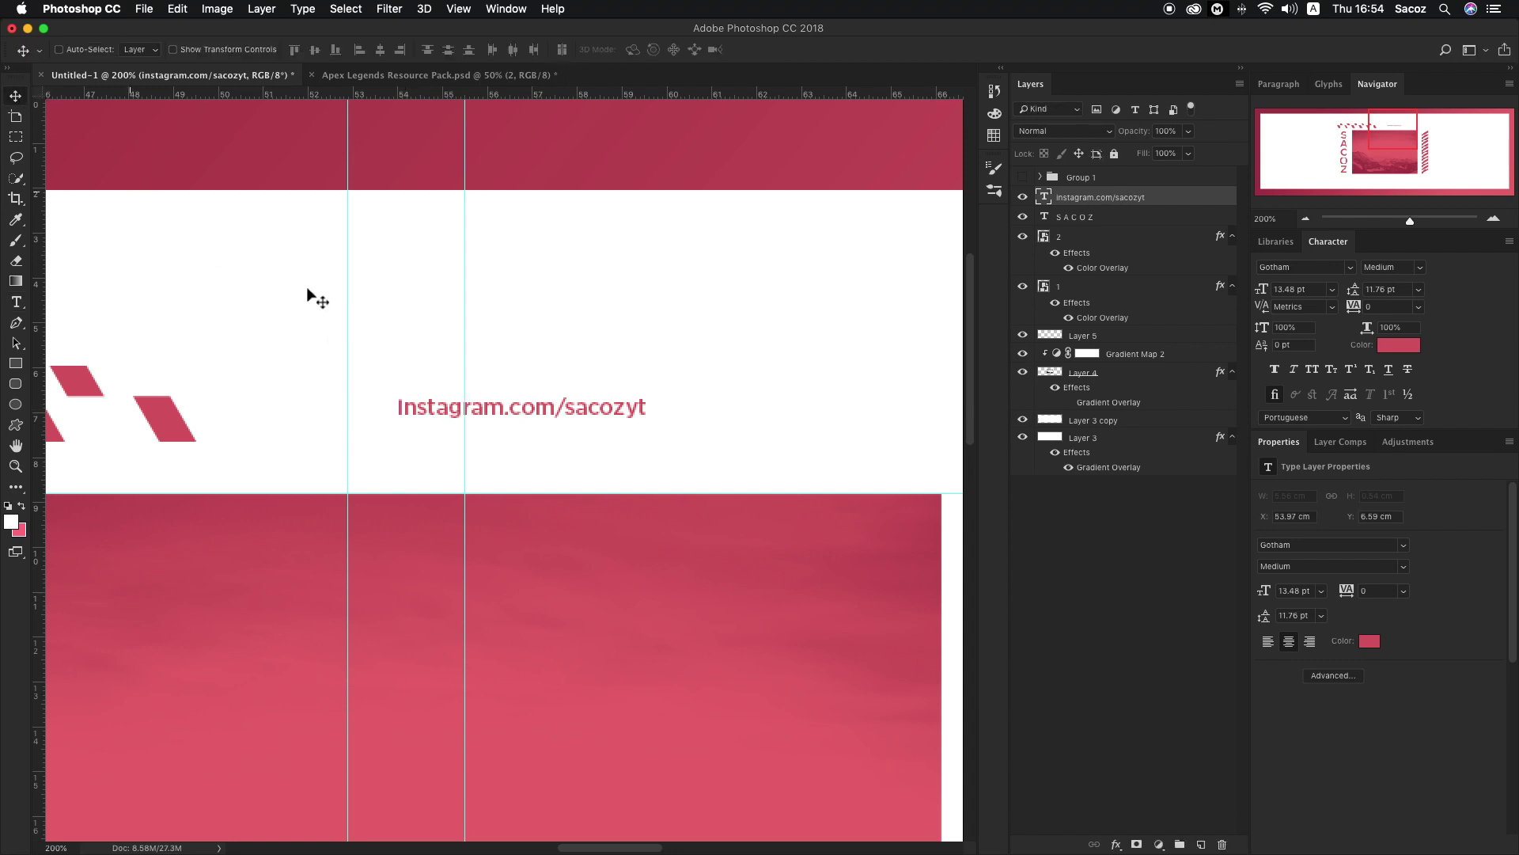
Enlarge the Instagram address text to about 24.09 pt and align its start with the vertical guide at about 55.5 cm.
left_click_drag(560, 420, 667, 417)
key("super+t")
left_click_drag(758, 424, 951, 468)
left_click_drag(838, 428, 799, 431)
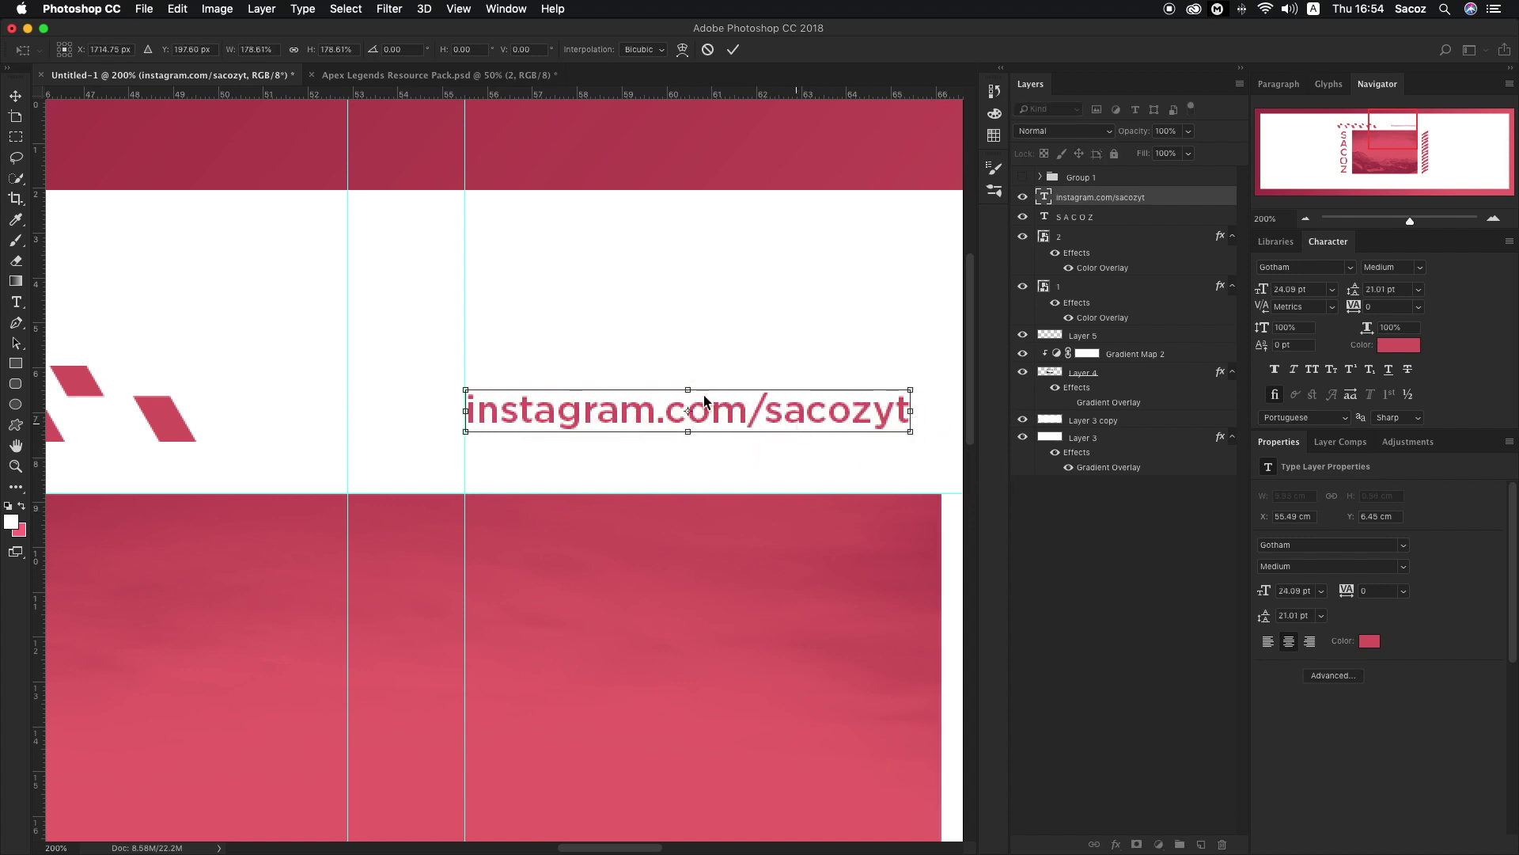
key("Return")
Place a vertical guide on the photo's right edge.
key("z")
left_click(566, 413, "alt")
left_click(566, 413, "alt")
left_click(624, 435, "alt")
left_click(624, 435)
left_click(621, 411)
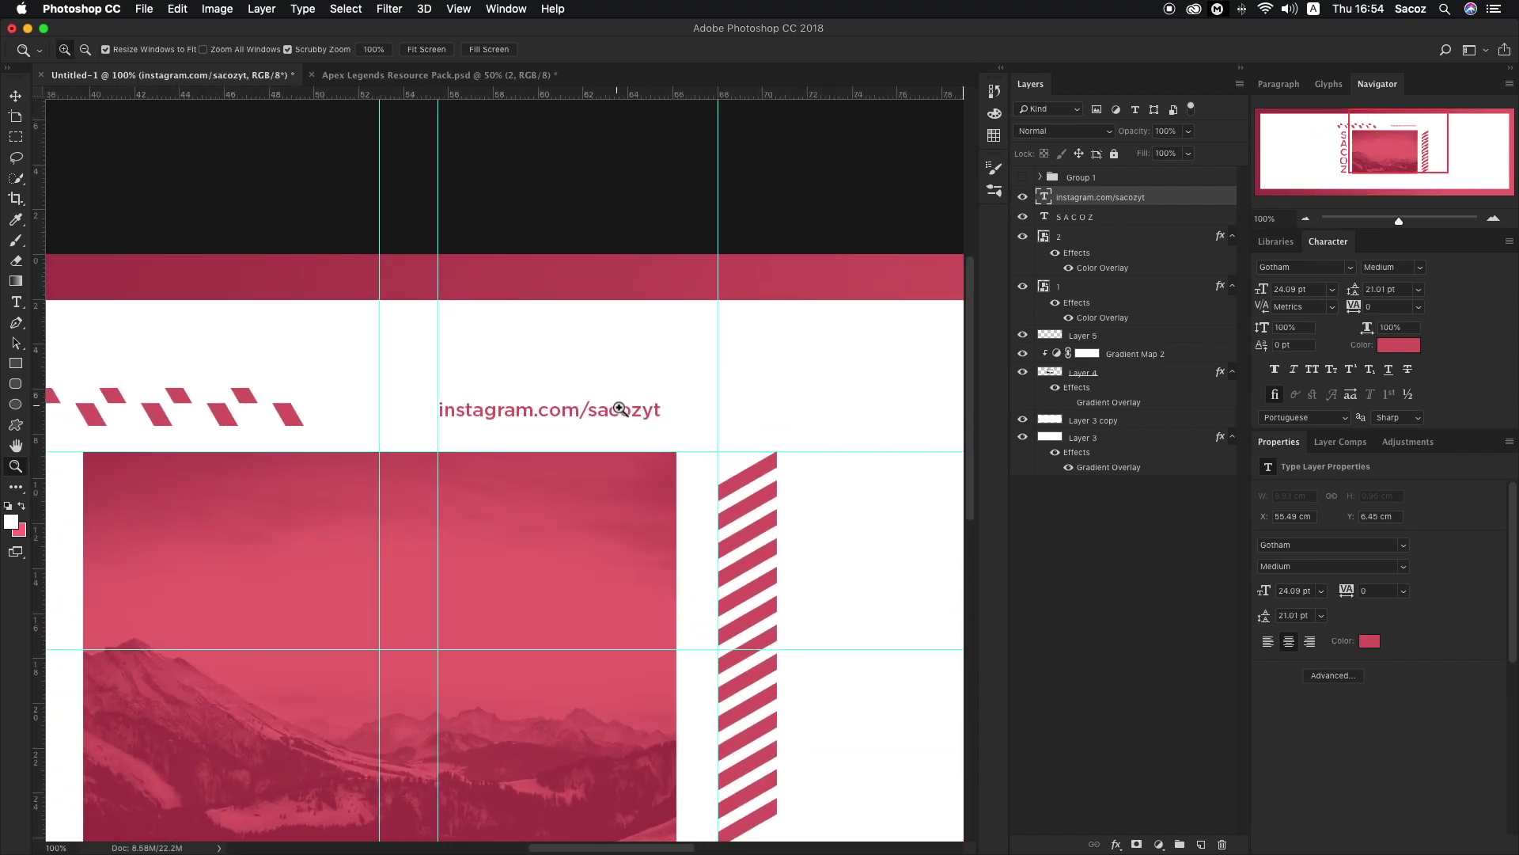
left_click(619, 408)
left_click(620, 409)
key("v")
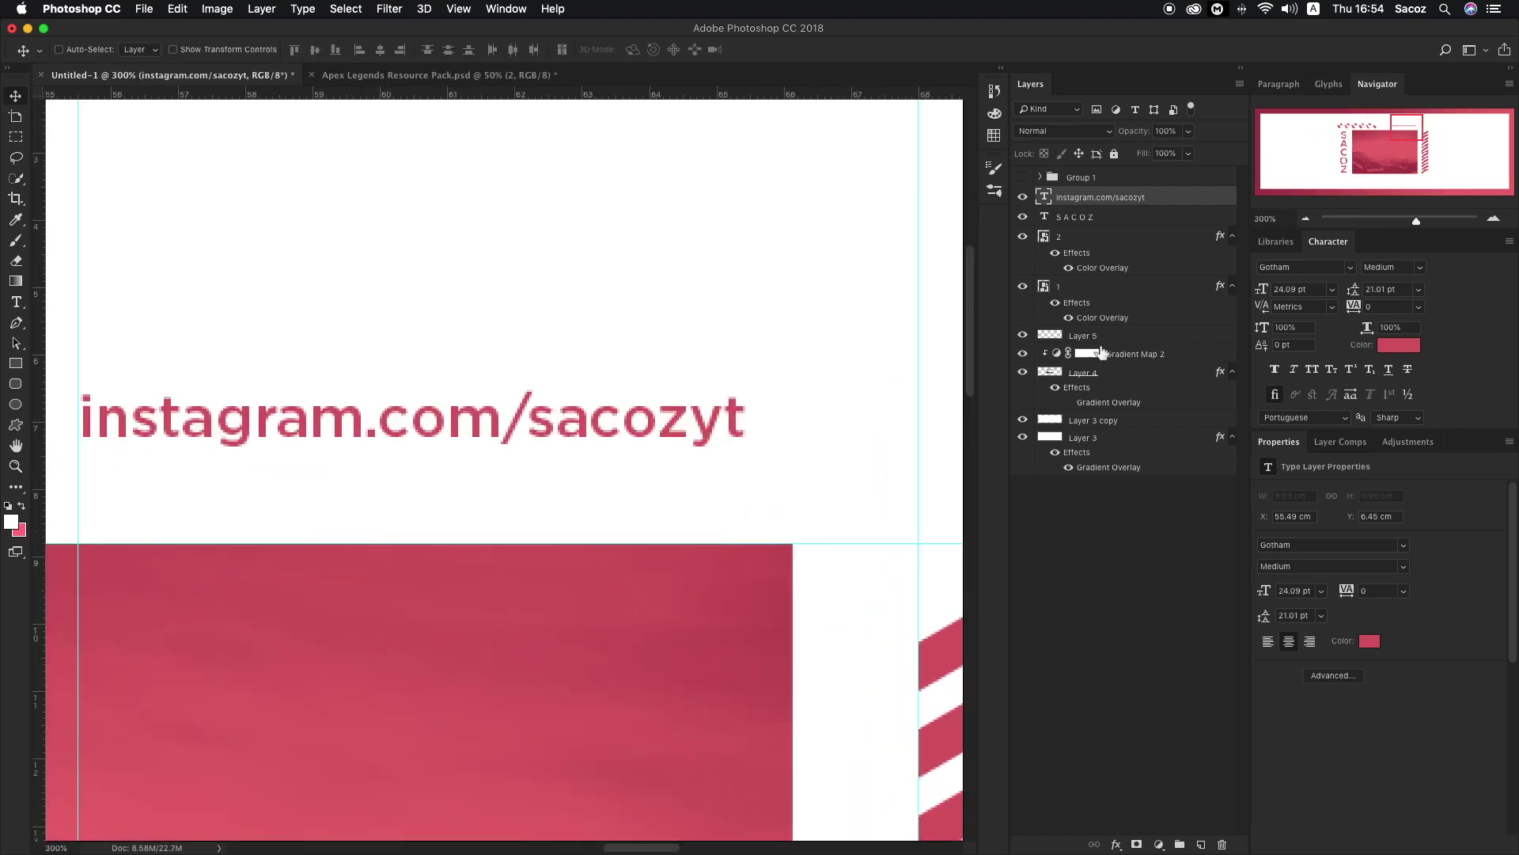
left_click(1123, 380)
left_click_drag(40, 366, 792, 366)
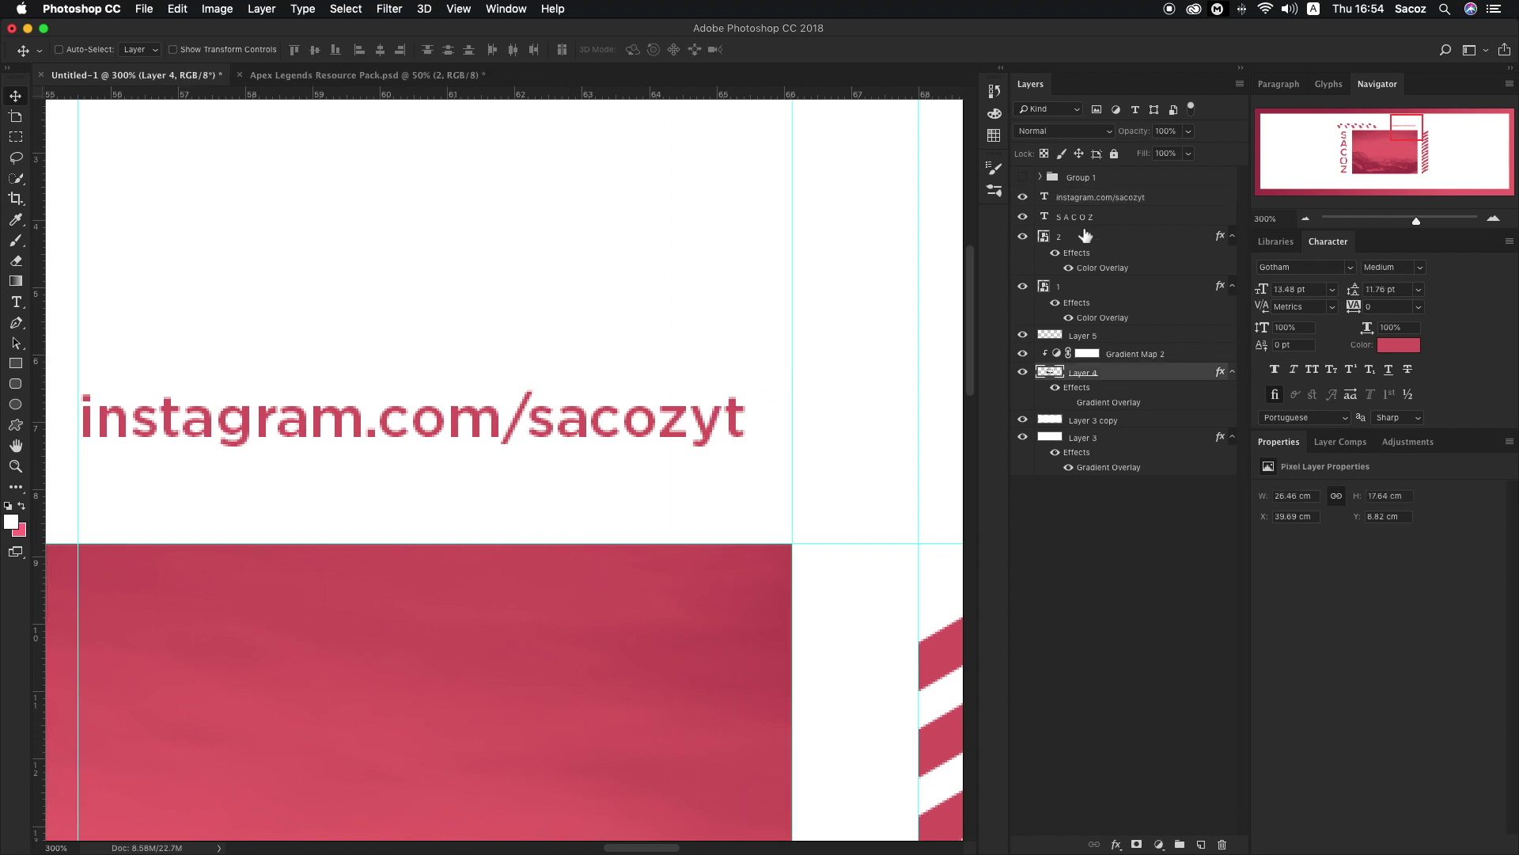
Scale the Instagram address text to about 25.81 pt so that it ends at the guide on the photo's right edge.
left_click(1116, 197)
key("ctrl+t")
left_click_drag(751, 456, 800, 475)
key("Return")
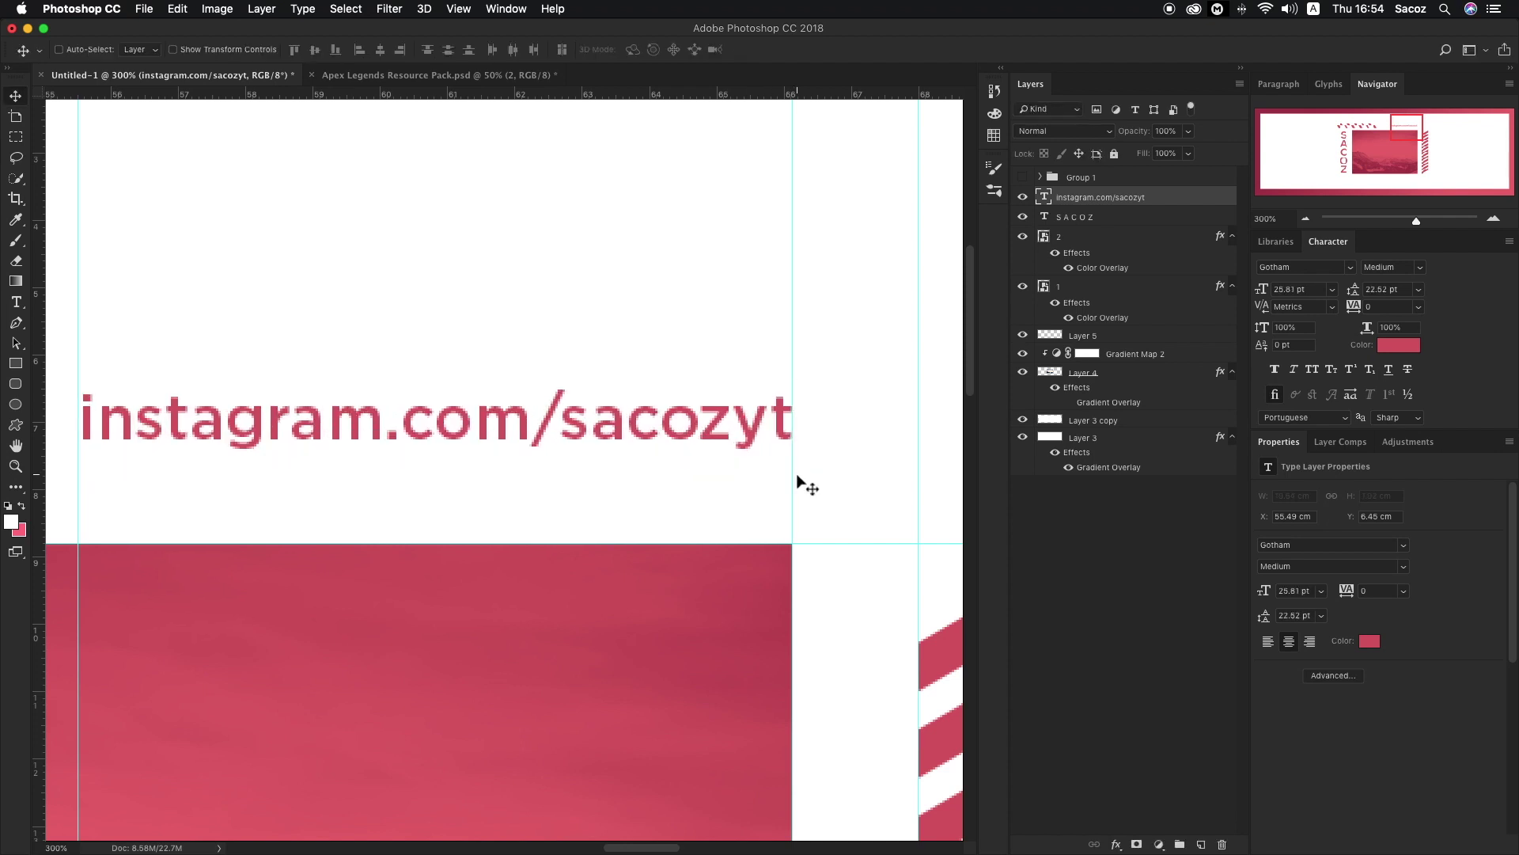
Move the Instagram text layer directly above pattern layer 1 and group the two layers.
key("z")
left_click(551, 444, "alt")
left_click(552, 441, "alt")
left_click(550, 441)
left_click(507, 513, "alt")
left_click(500, 515, "alt")
key("v")
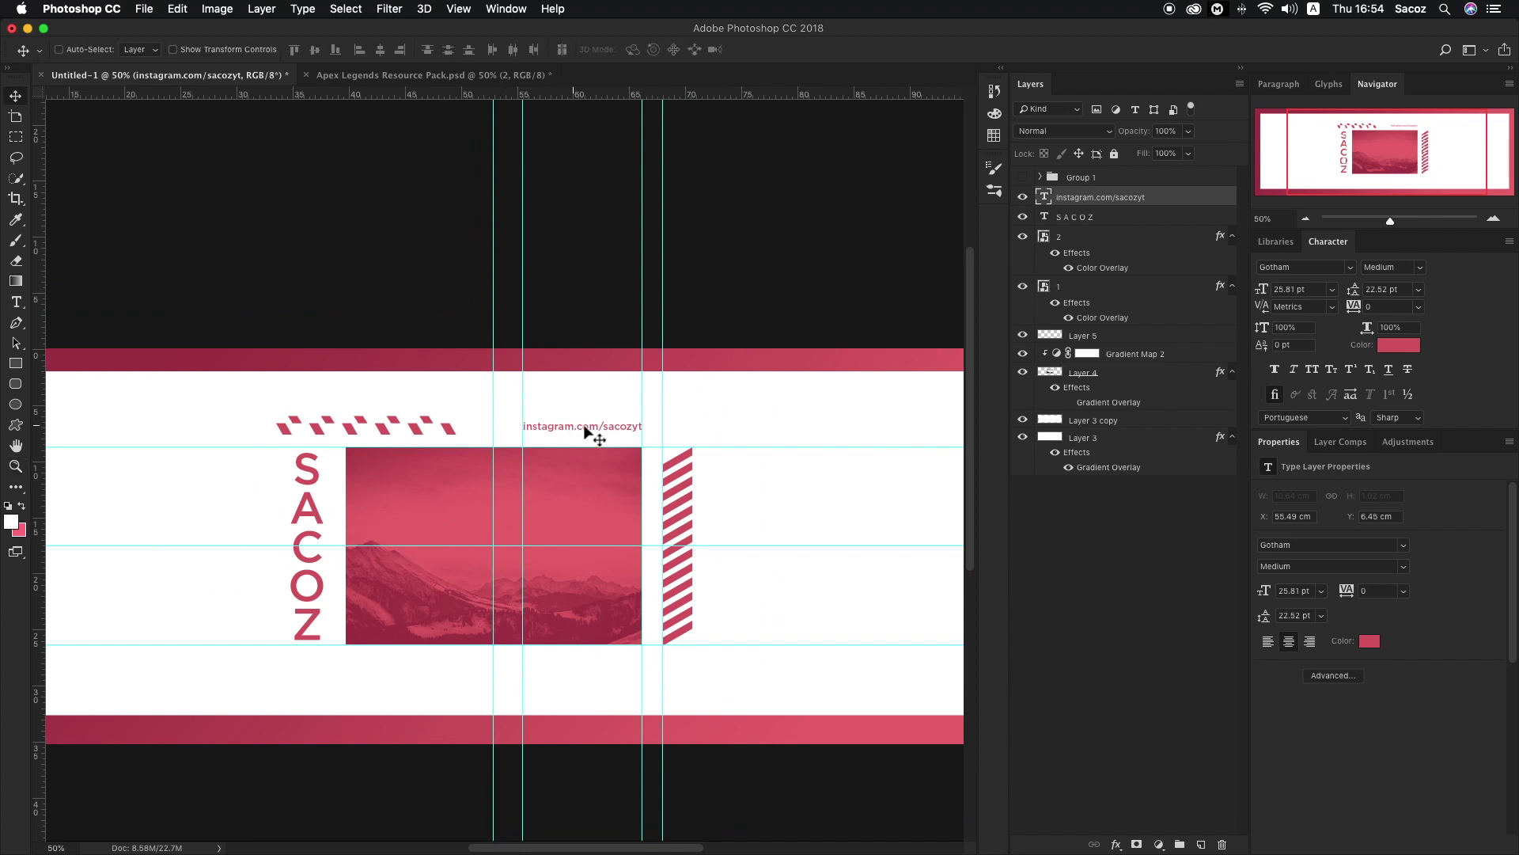
left_click_drag(1141, 203, 1095, 292)
left_click(1092, 297, "super")
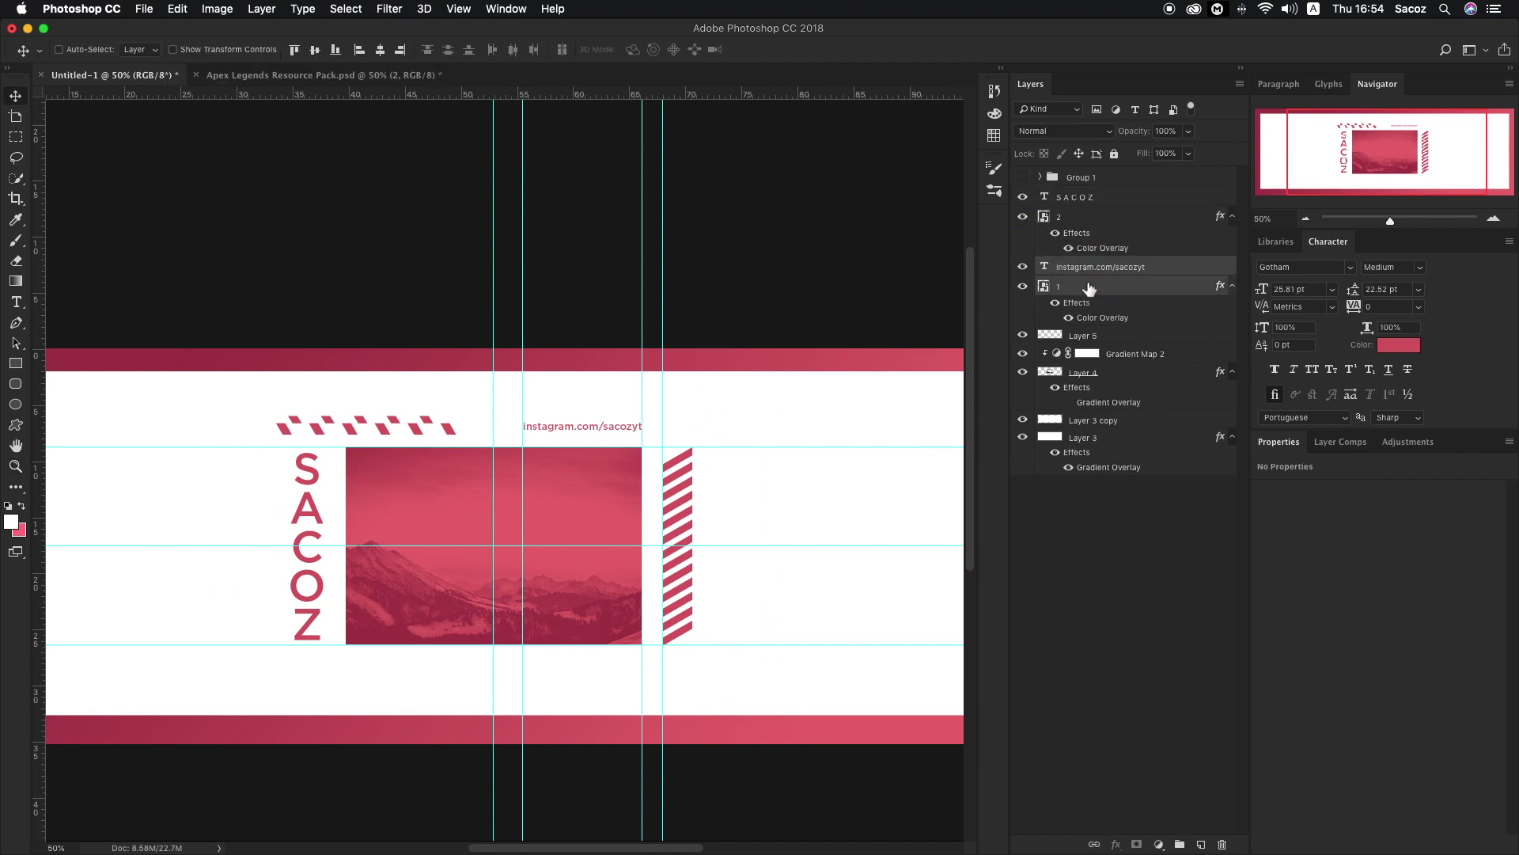
left_click(1197, 286, "super")
left_click(1143, 295, "super")
key("super+g")
Toggle the new group's visibility to check its contents, and place a duplicate of the group below the photo.
left_click(1024, 268)
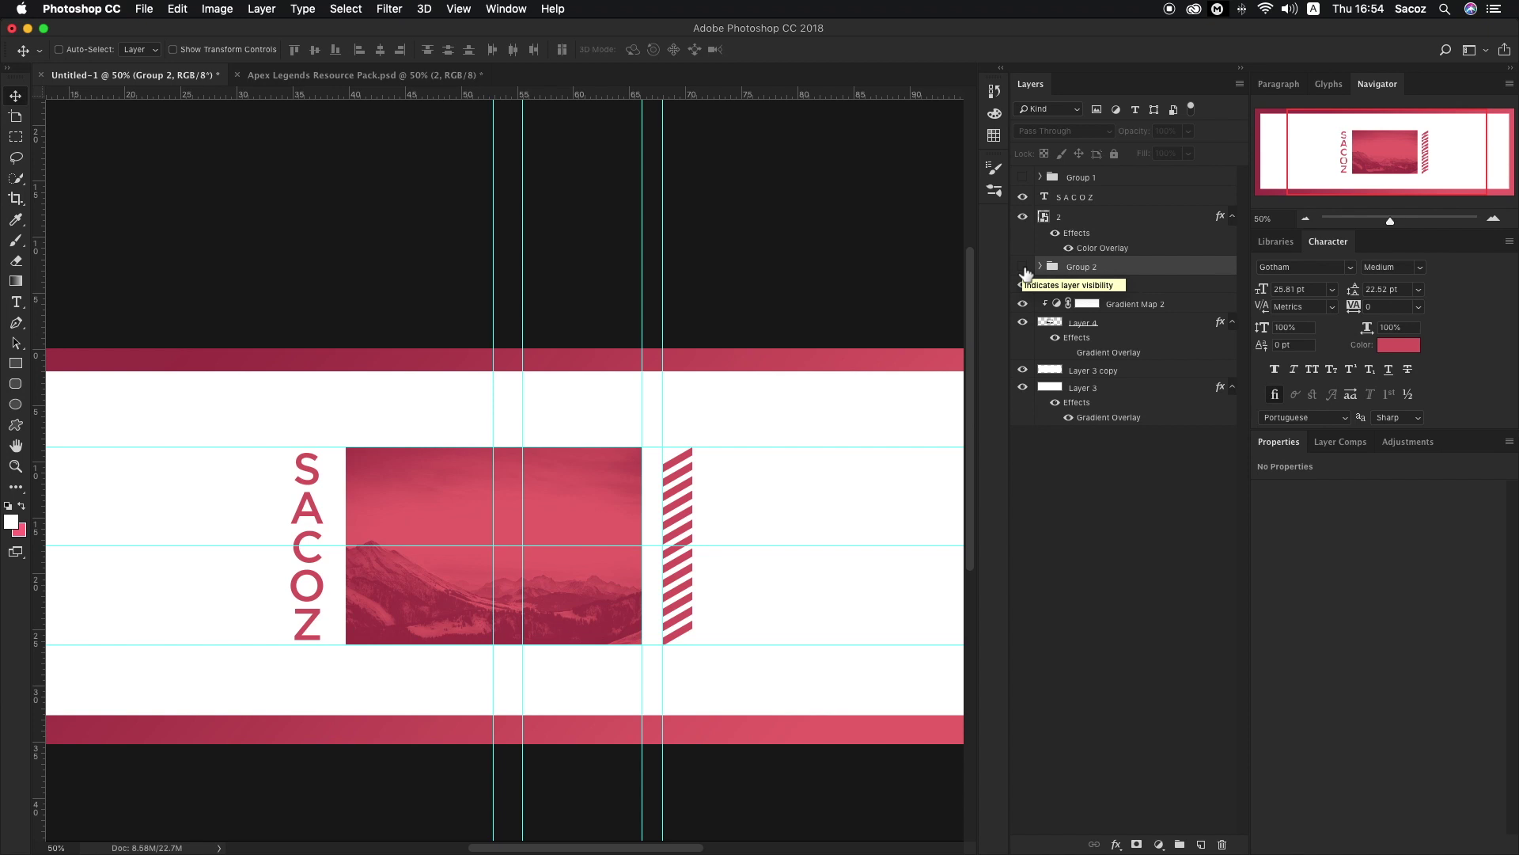
left_click(1024, 269)
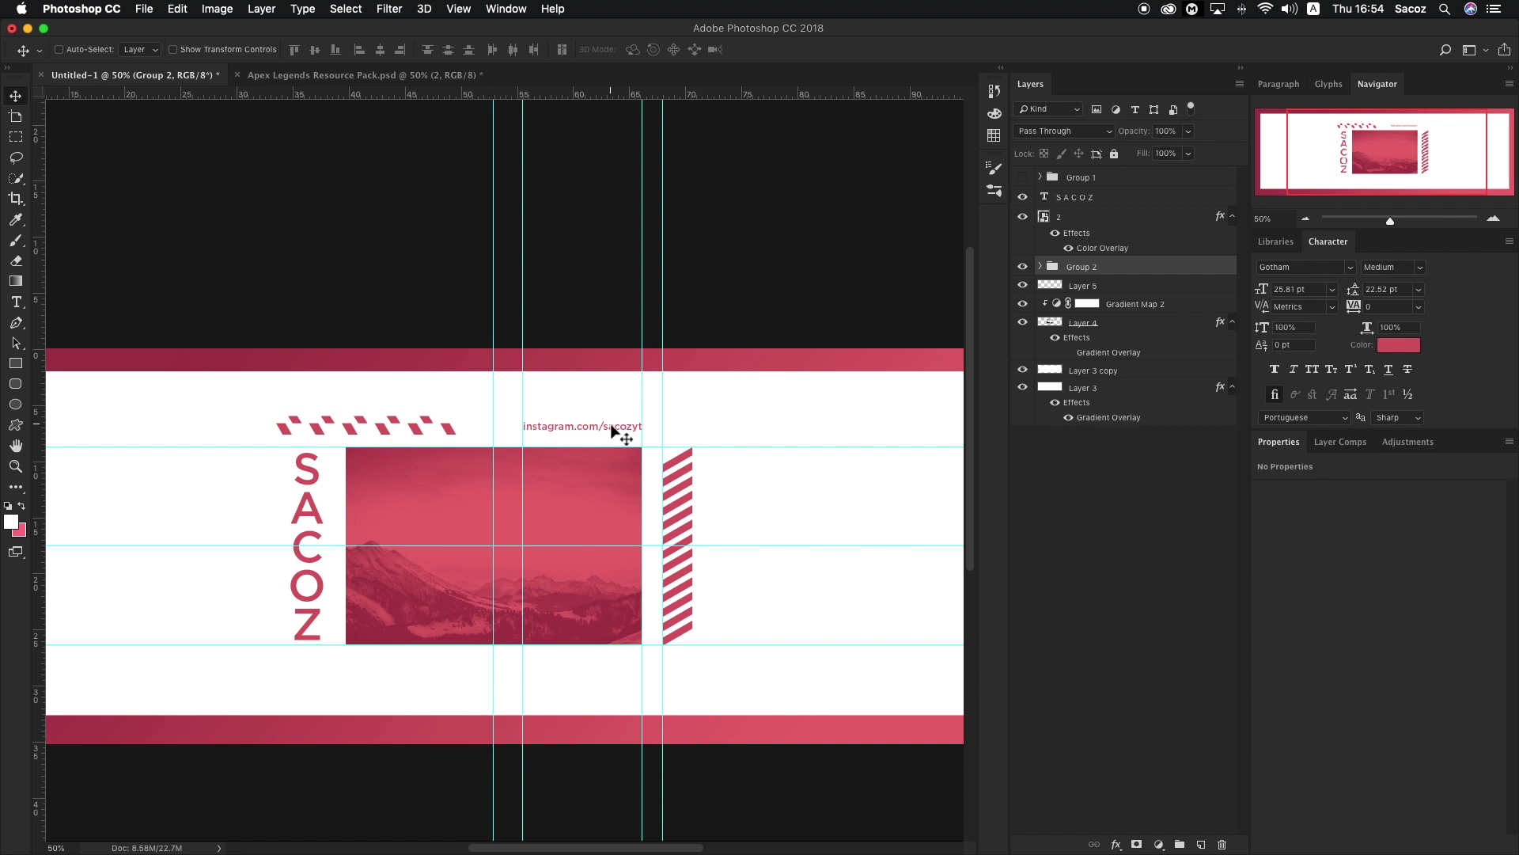
left_click_drag(614, 429, 620, 672)
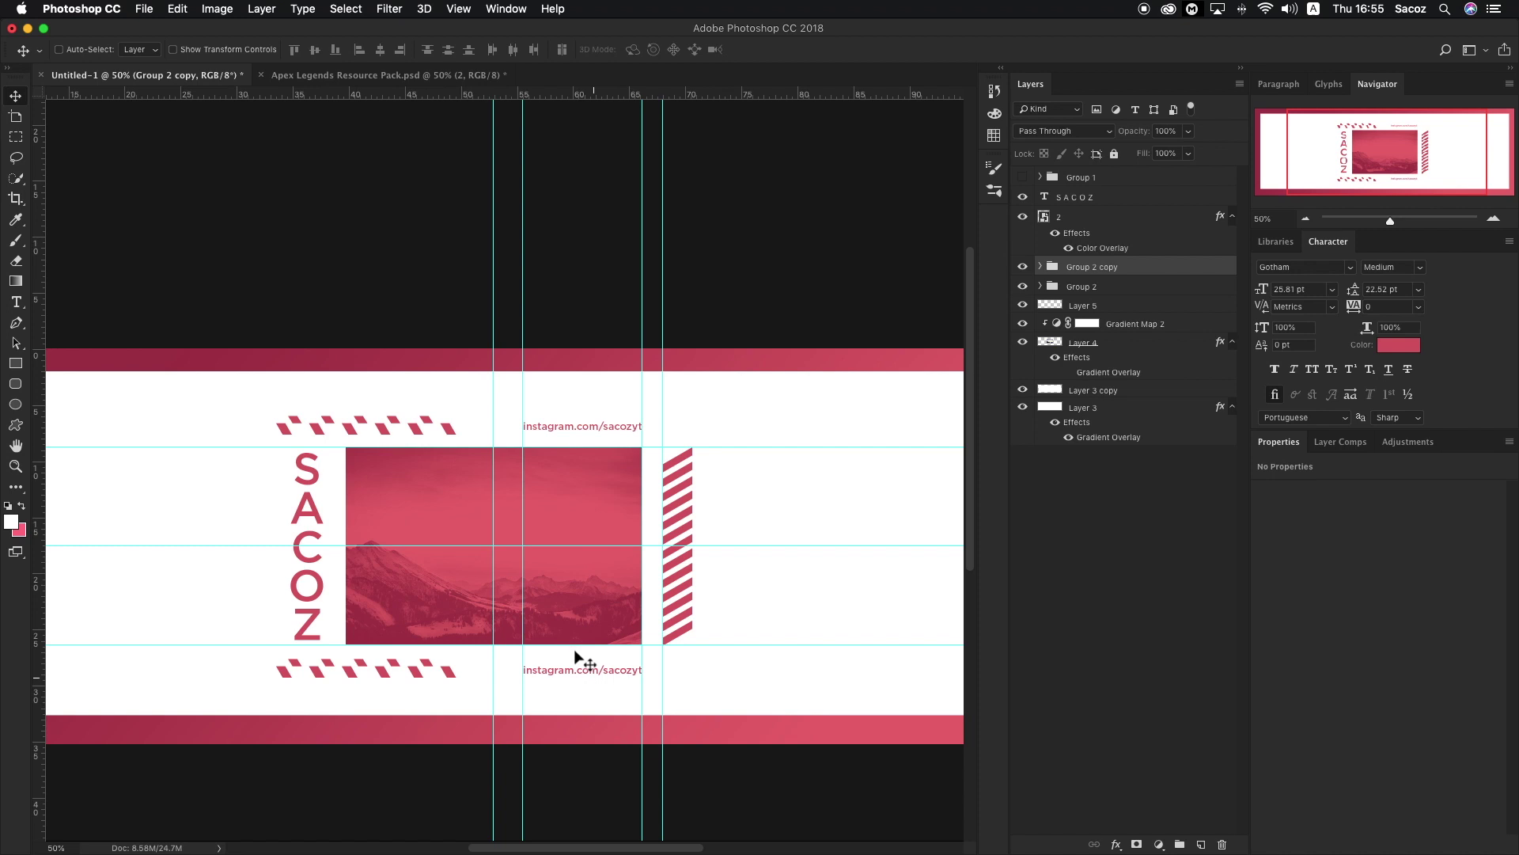
Replace the text in the duplicated group below the photo with the designer's Behance profile address.
scroll(585, 693, "up", 5)
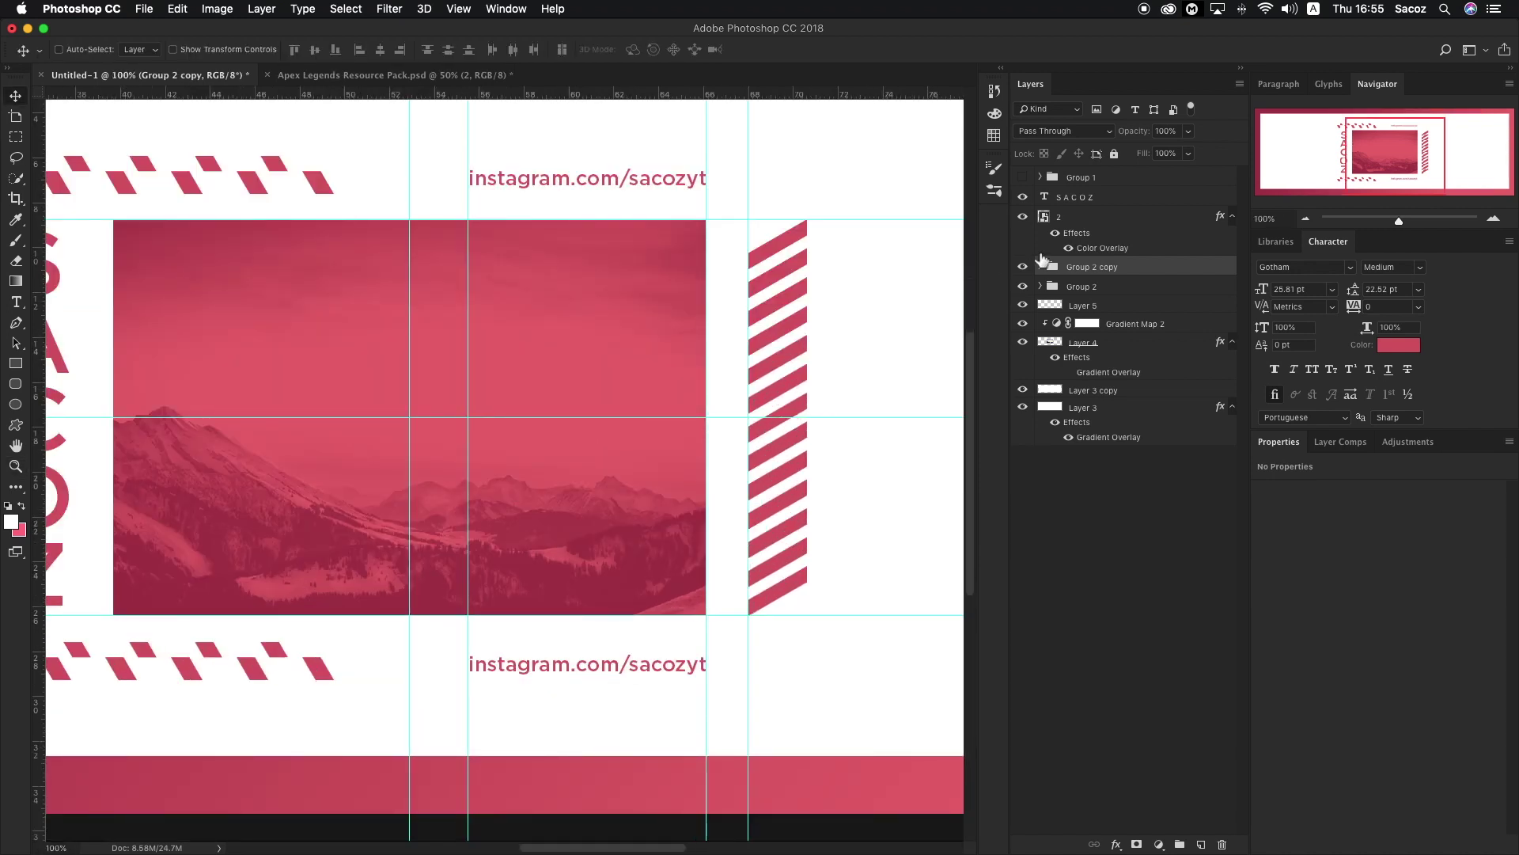
left_click(1042, 267)
left_click(1124, 289)
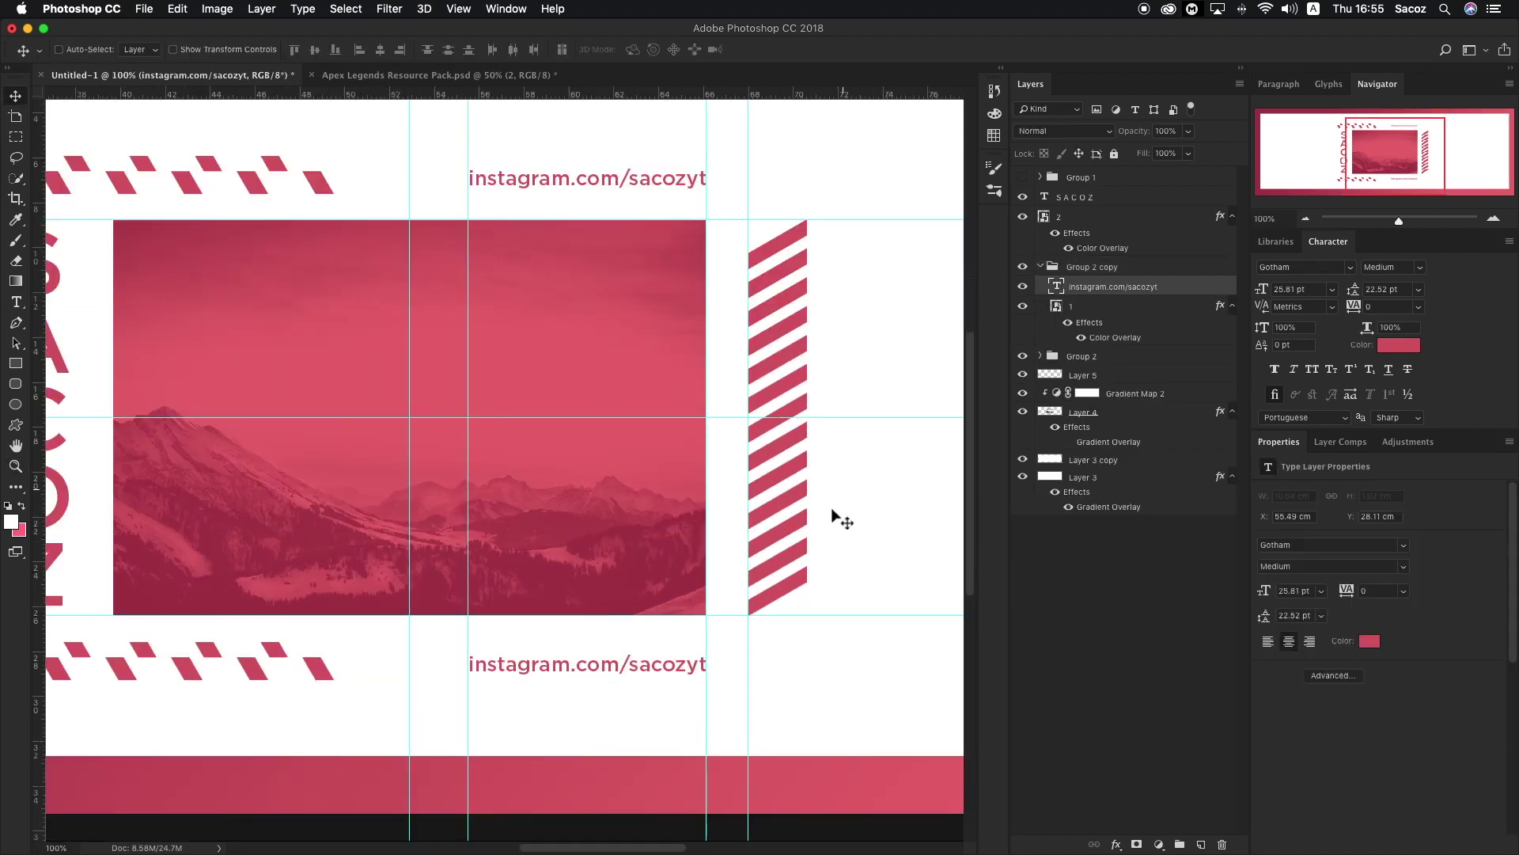
key("t")
left_click(619, 665)
double_click(619, 665)
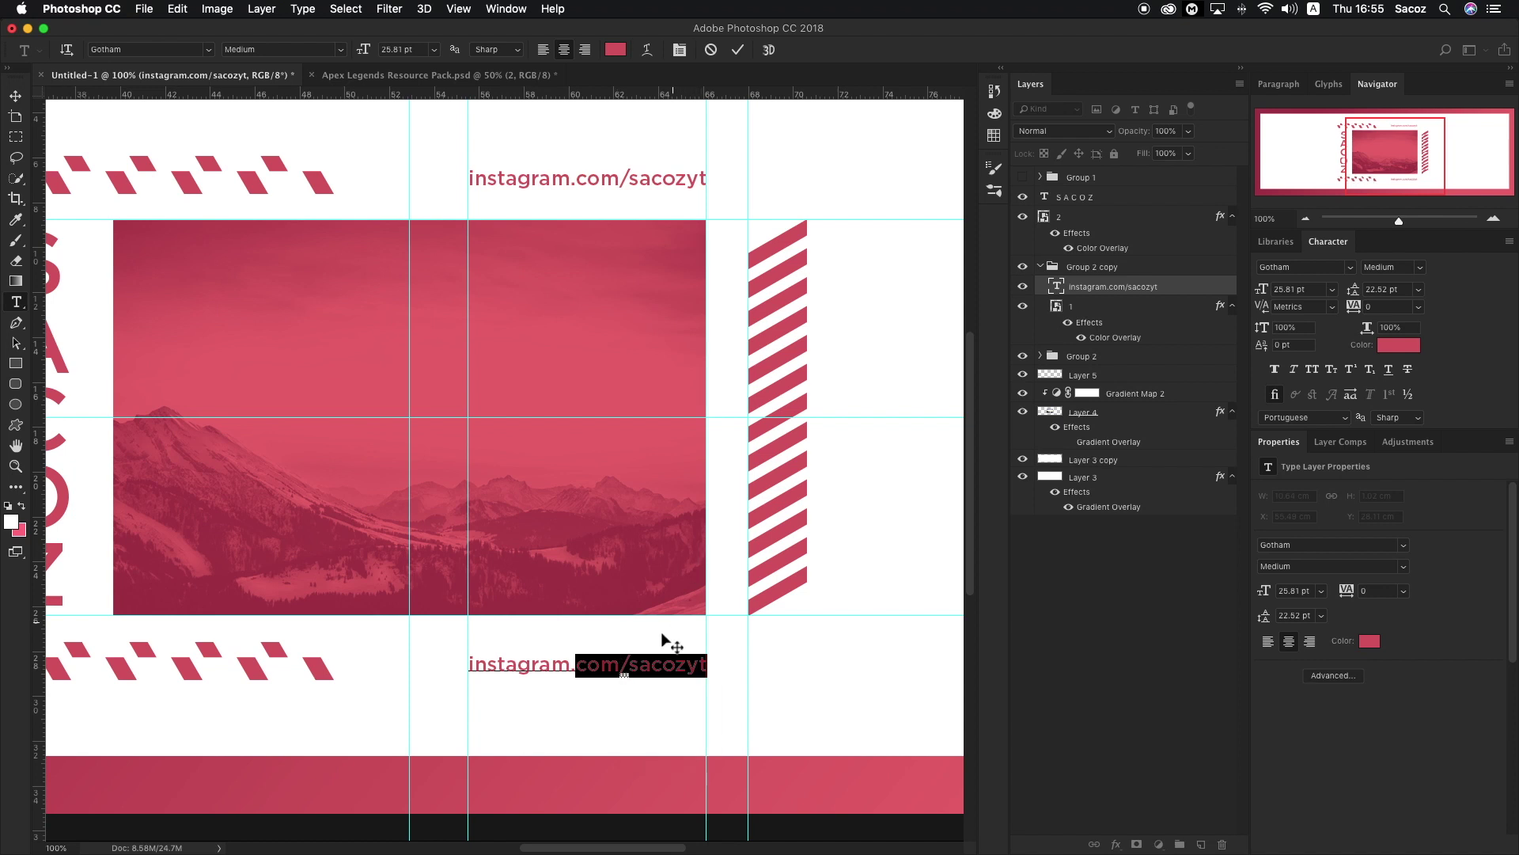
left_click(619, 665)
key("super+a")
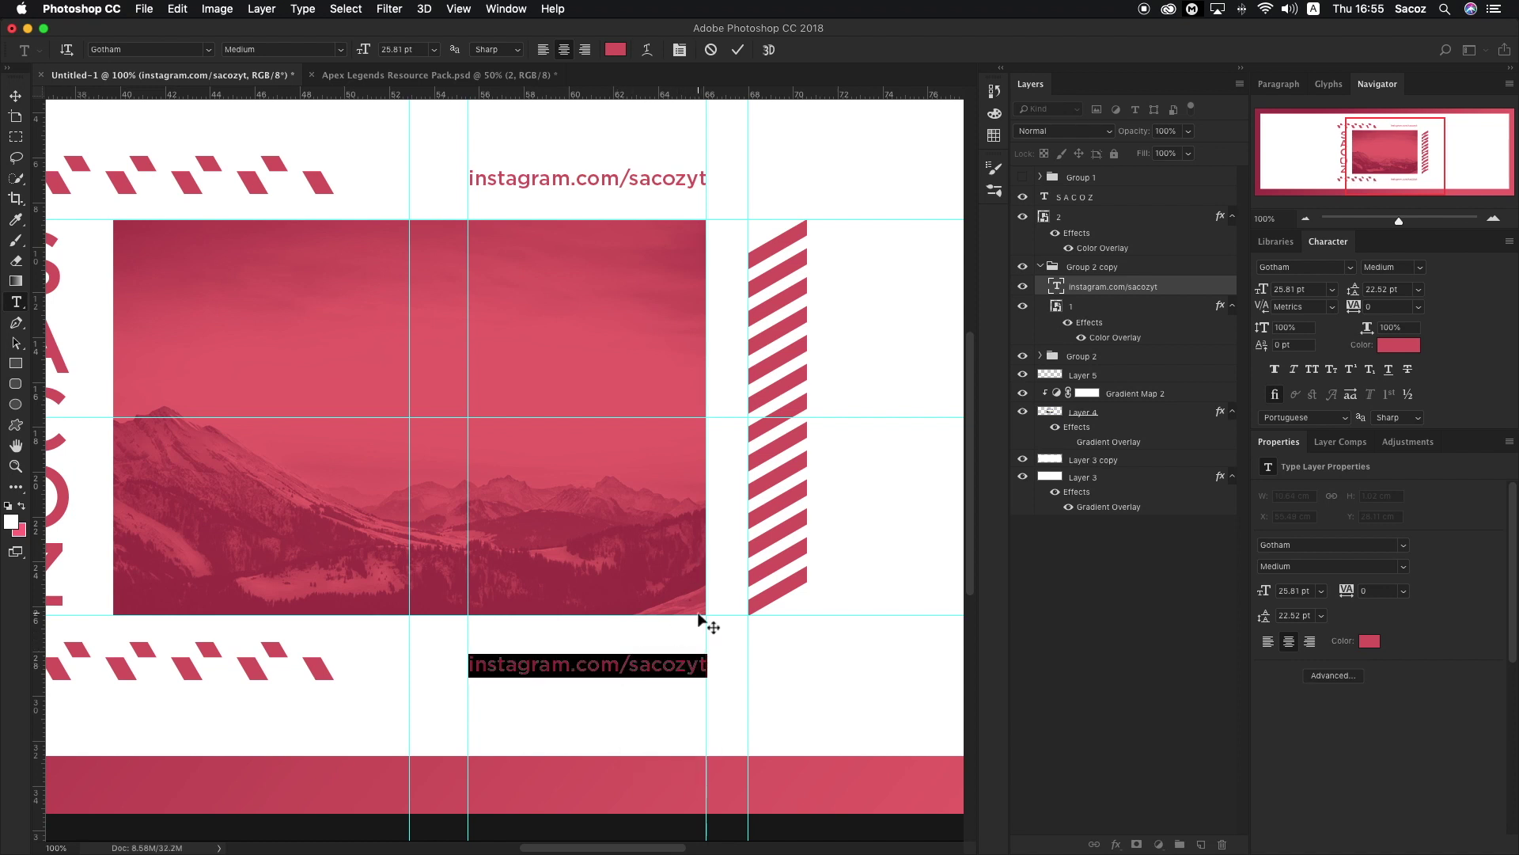
key("BackSpace")
type("beha")
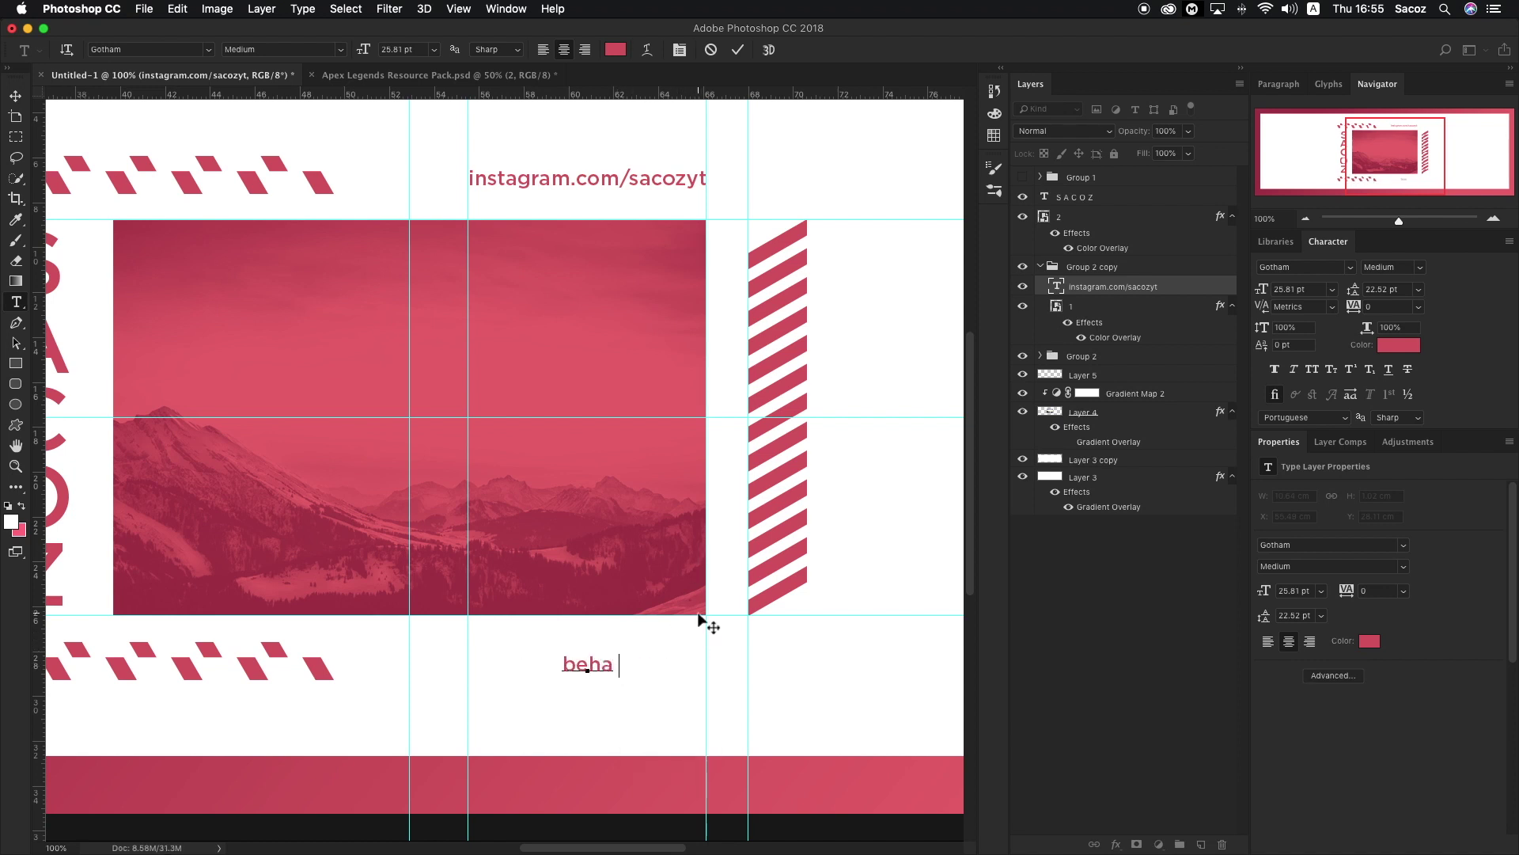
type("ncenet/sacoz")
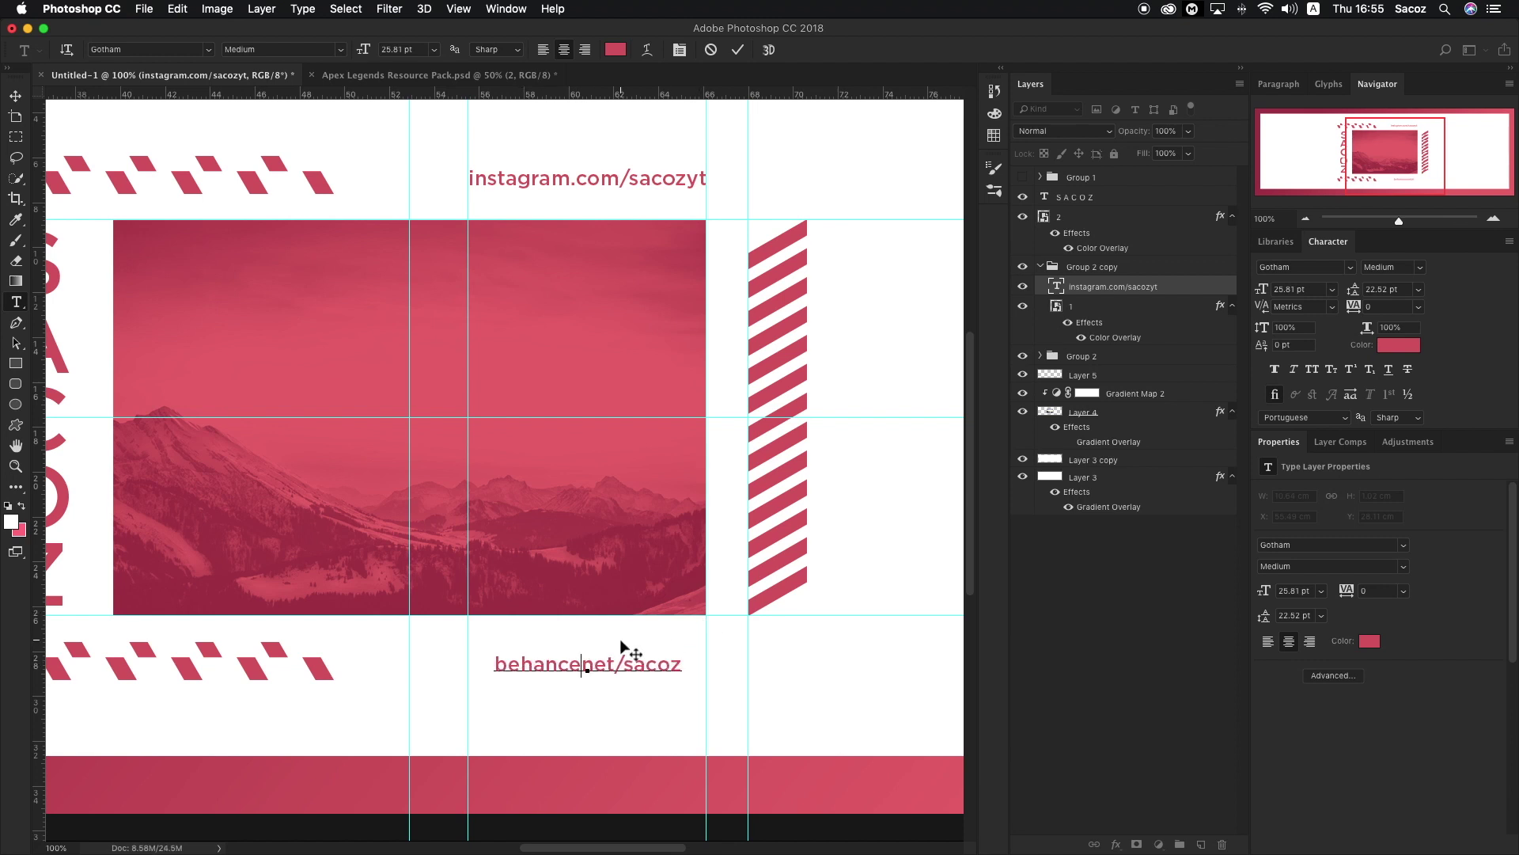
key("Left")
key("Left")
key("Left")
key("Left")
key("Left")
key("Left")
key("Left")
key("Left")
key("Left")
type(".")
left_click(21, 95)
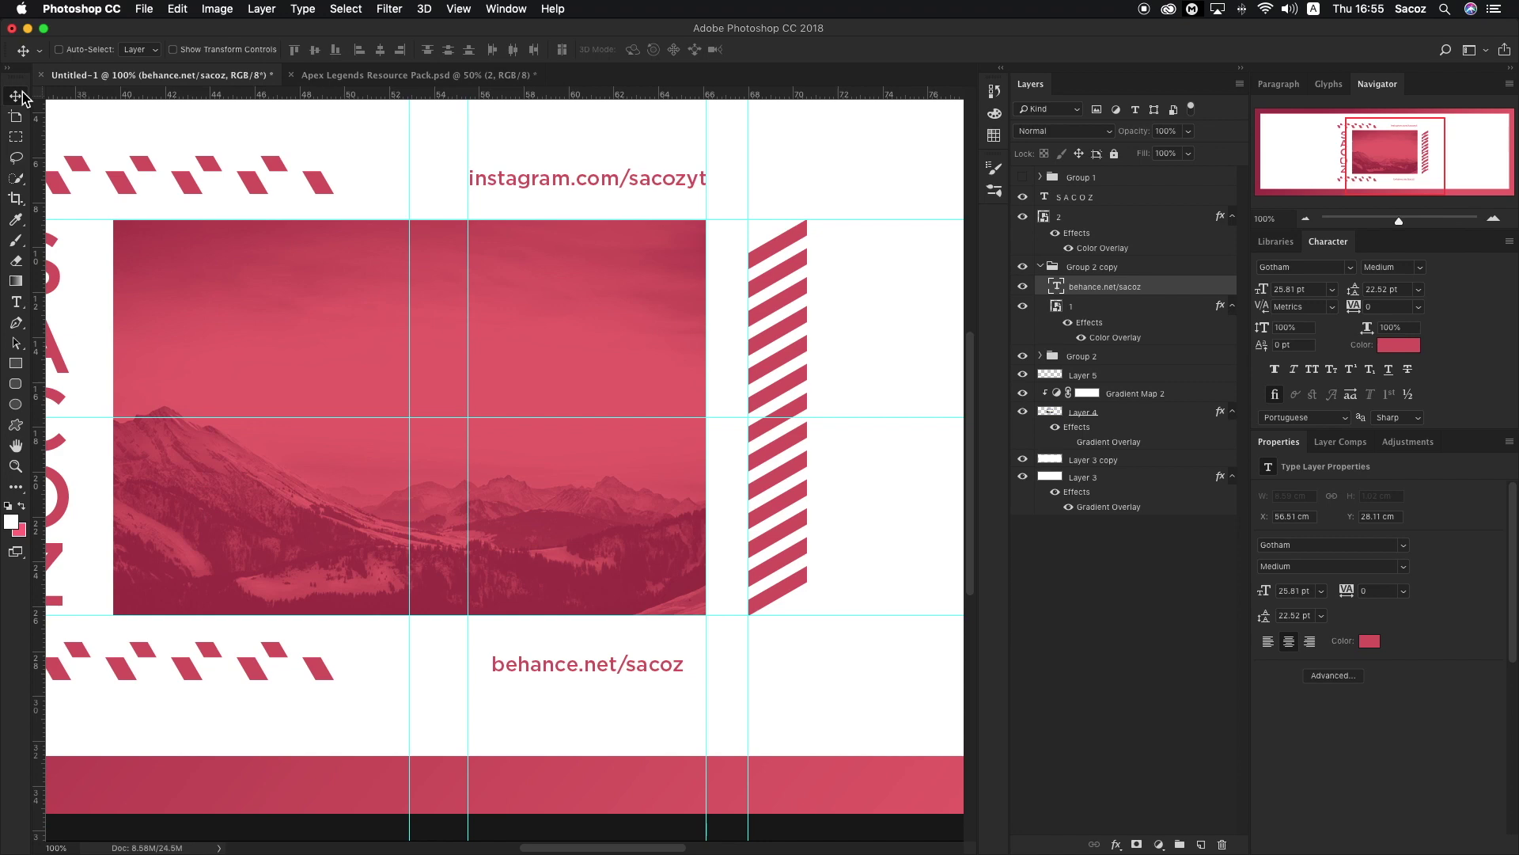
Move the Behance address text left so that its start lines up with the Instagram text's vertical guide.
left_click_drag(658, 670, 622, 651)
key("z")
left_click(452, 467, "alt")
left_click(431, 444, "alt")
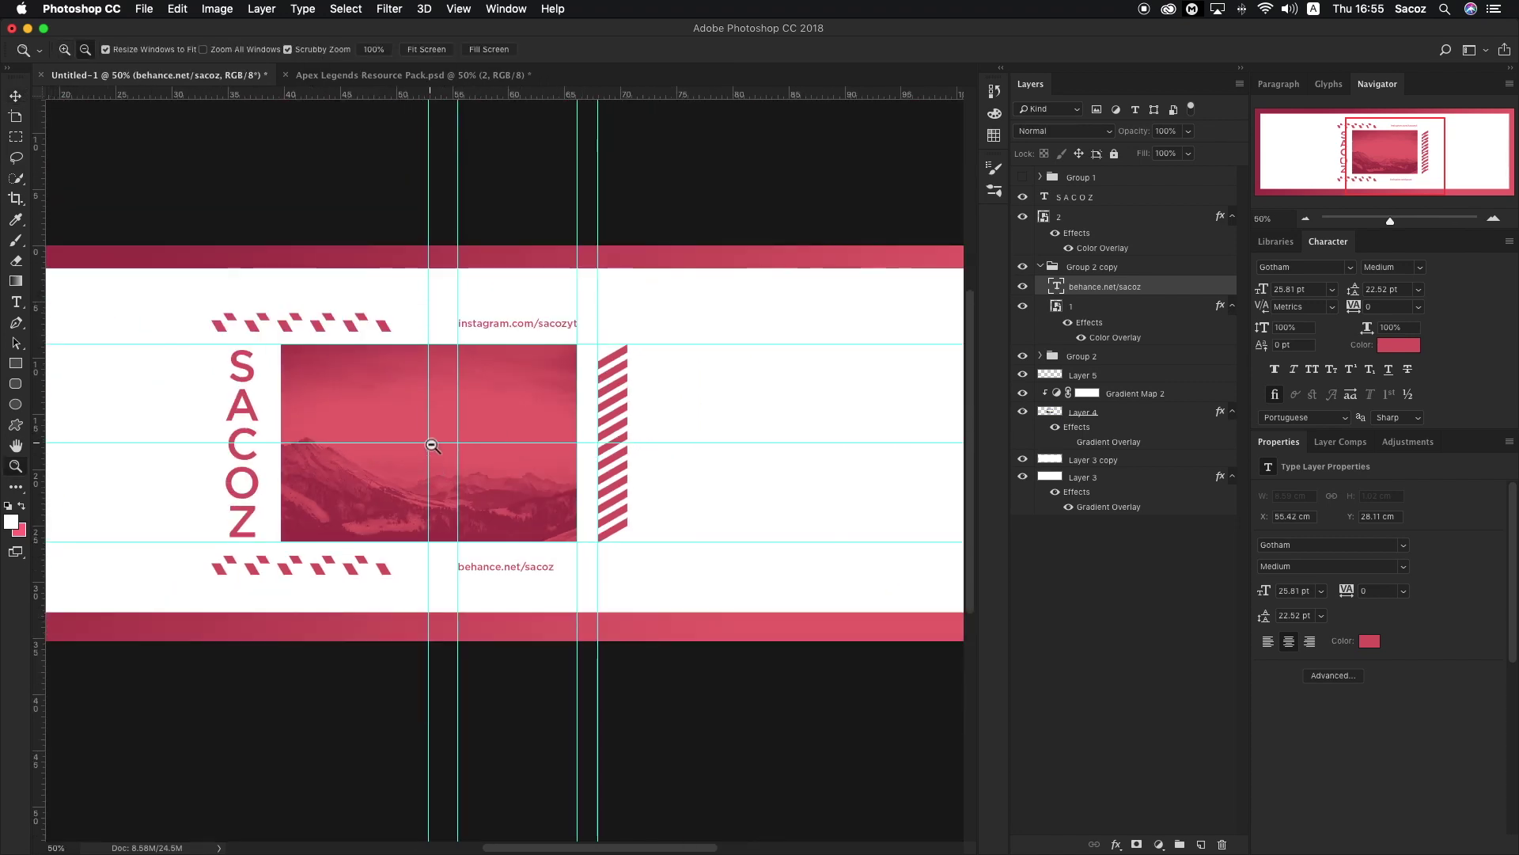
left_click(492, 464, "alt")
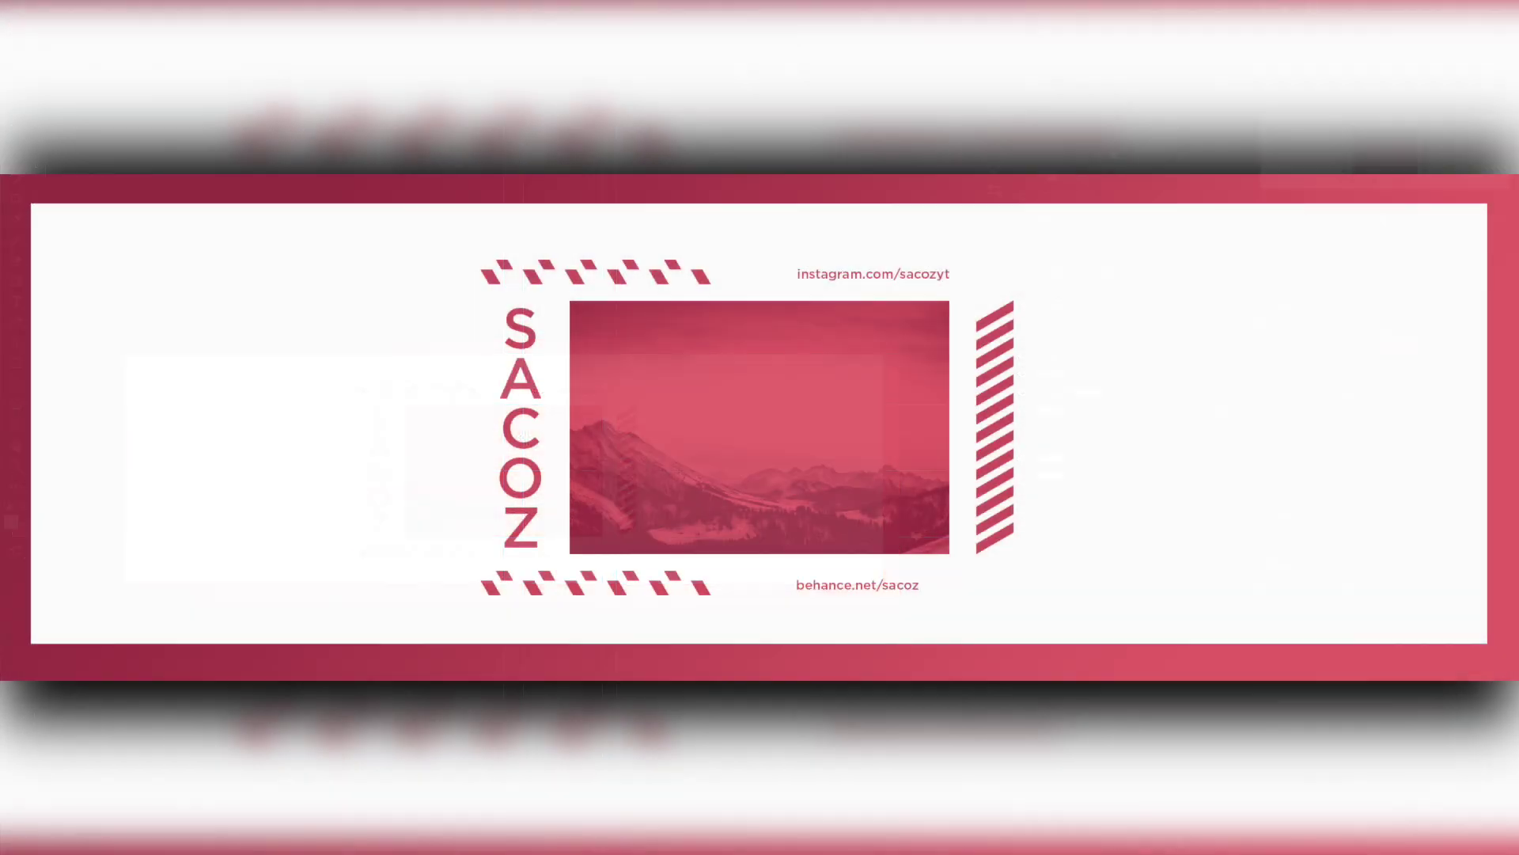